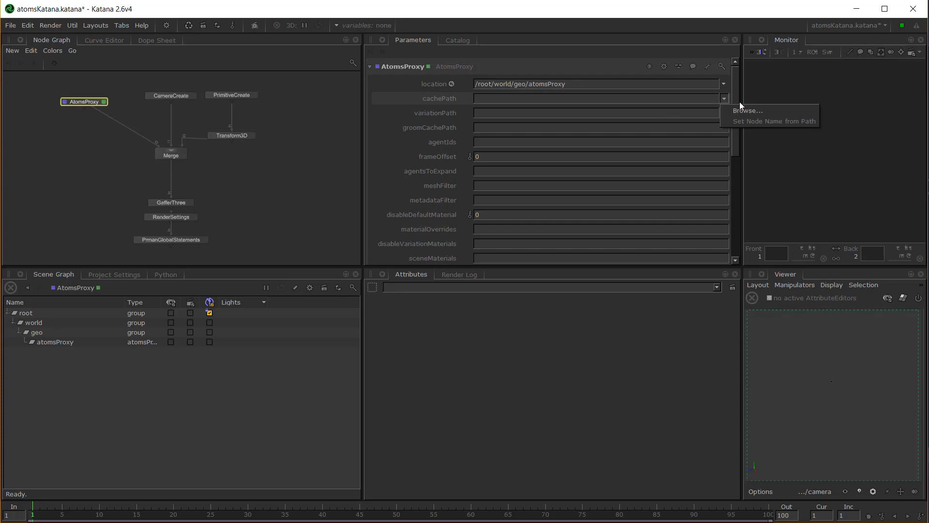
# - Set the AtomsProxy node's cachePath to D:/projects/atomsDemo/cache/rman/sim_cache.atoms
pyautogui.click(745, 108)
pyautogui.write('sim')
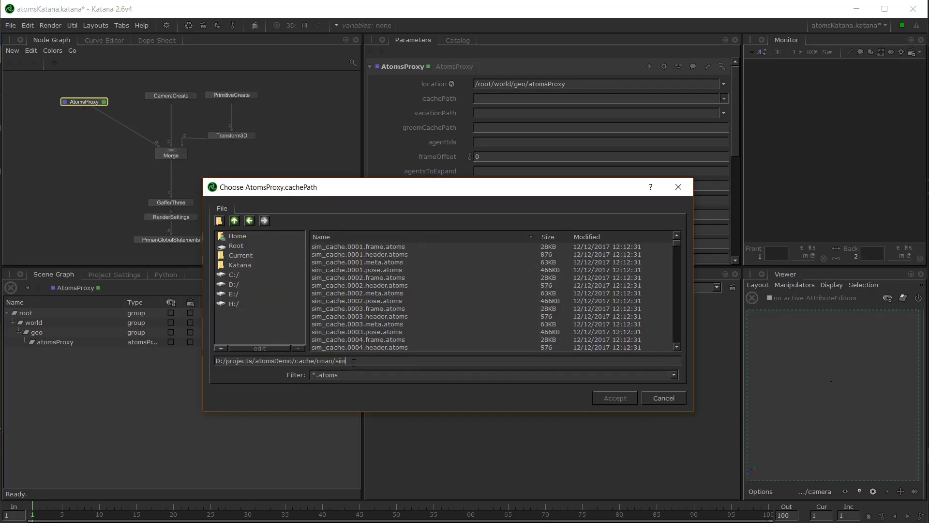
pyautogui.write('_cache.atoms')
pyautogui.press('Return')
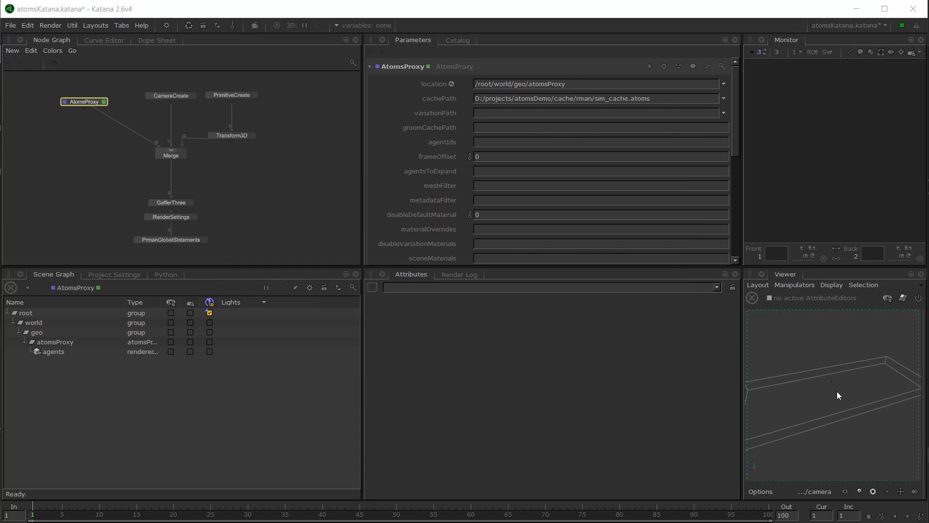
# - Make PrmanGlobalStatements the viewed node and open its parameters for editing
pyautogui.click(193, 240)
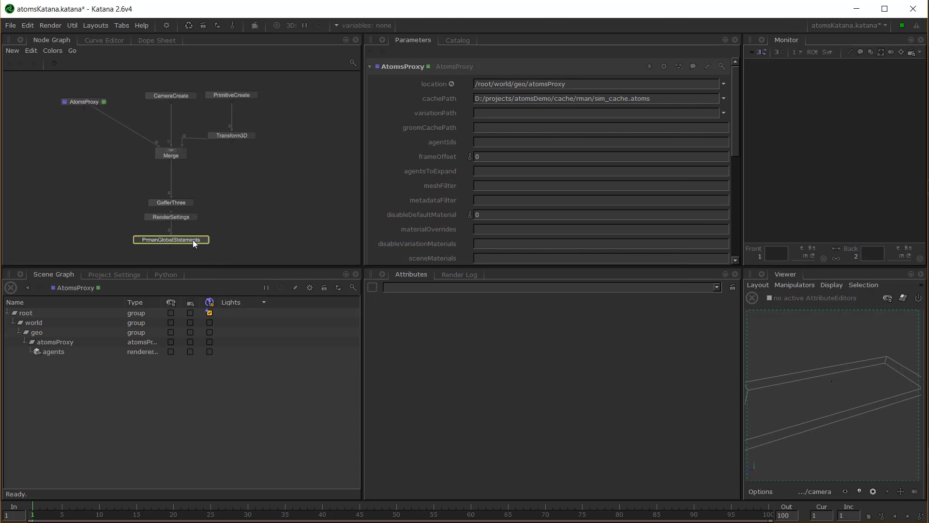
pyautogui.press('v')
pyautogui.press('e')
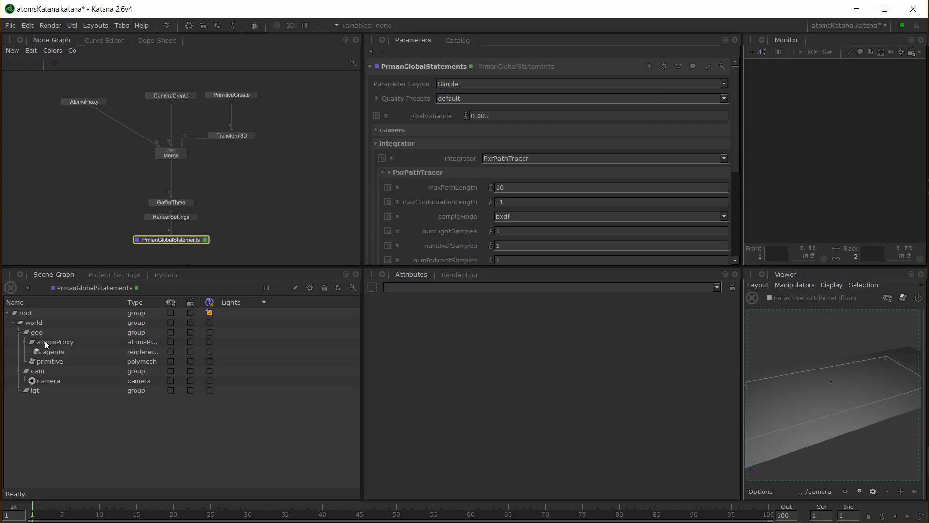
# - Examine the rendererProcedural attributes and their args on the agents location under atomsProxy
pyautogui.click(53, 341)
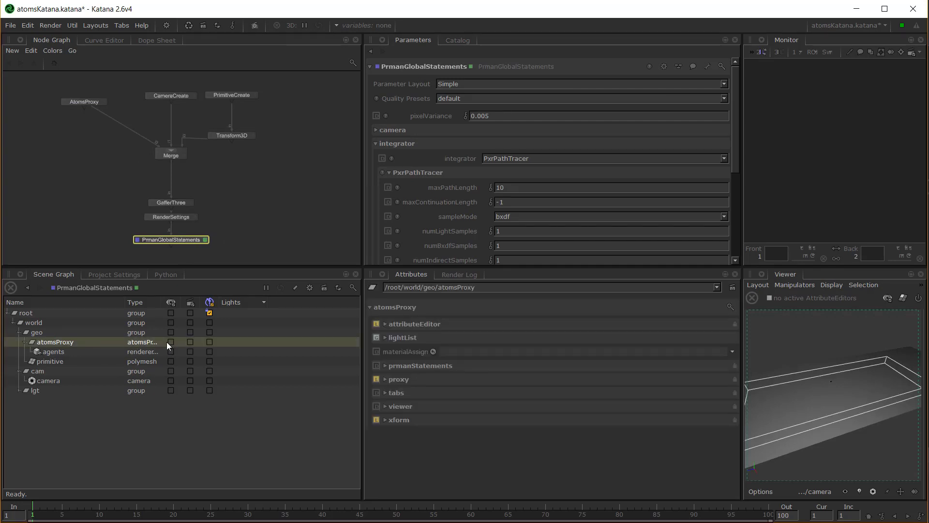
pyautogui.click(56, 352)
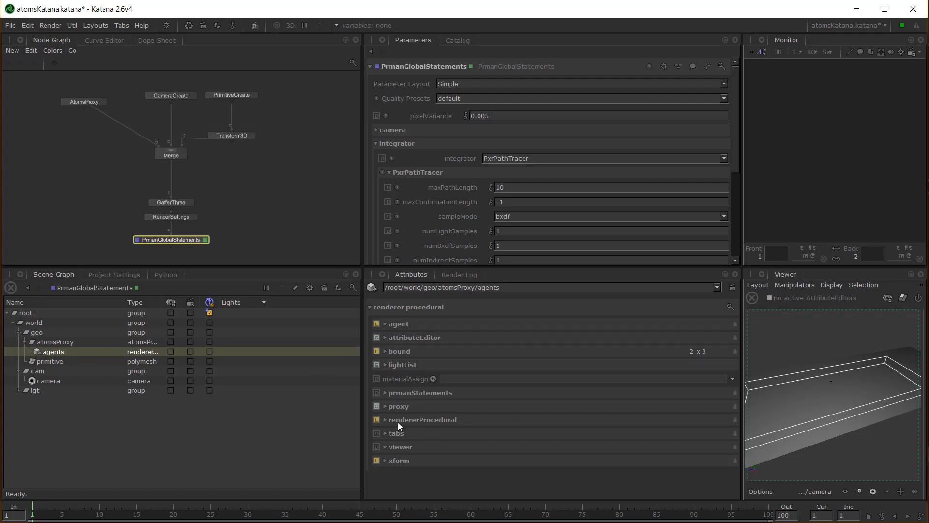
pyautogui.click(384, 421)
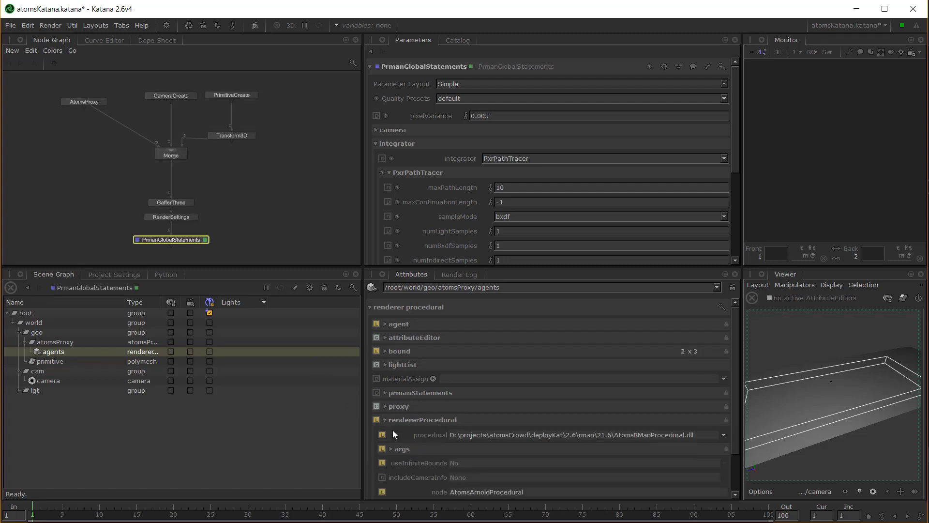
pyautogui.click(391, 448)
pyautogui.scroll(-2, 561, 403)
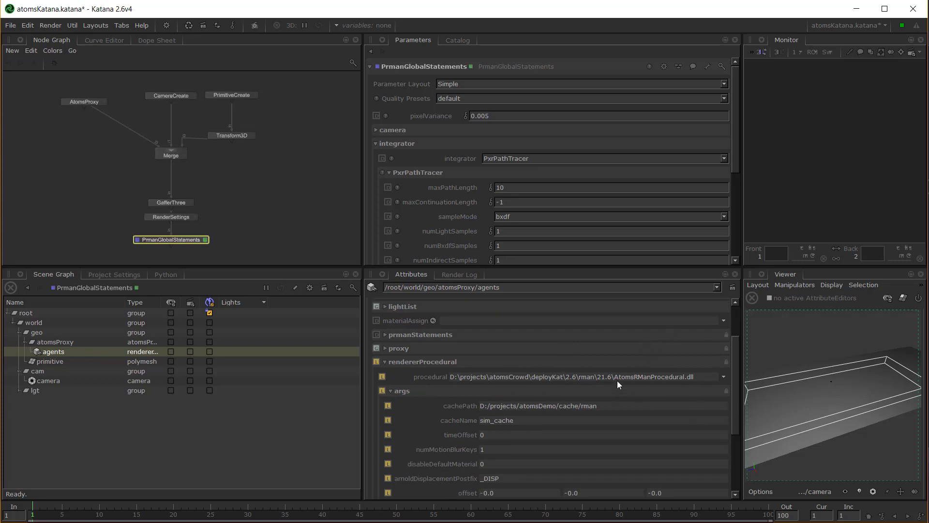
pyautogui.scroll(-3, 571, 420)
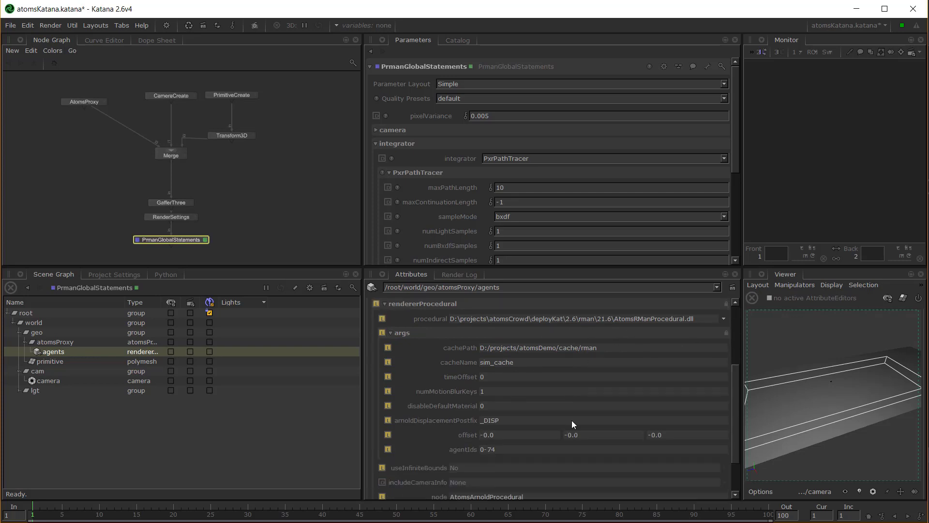
pyautogui.scroll(3, 571, 420)
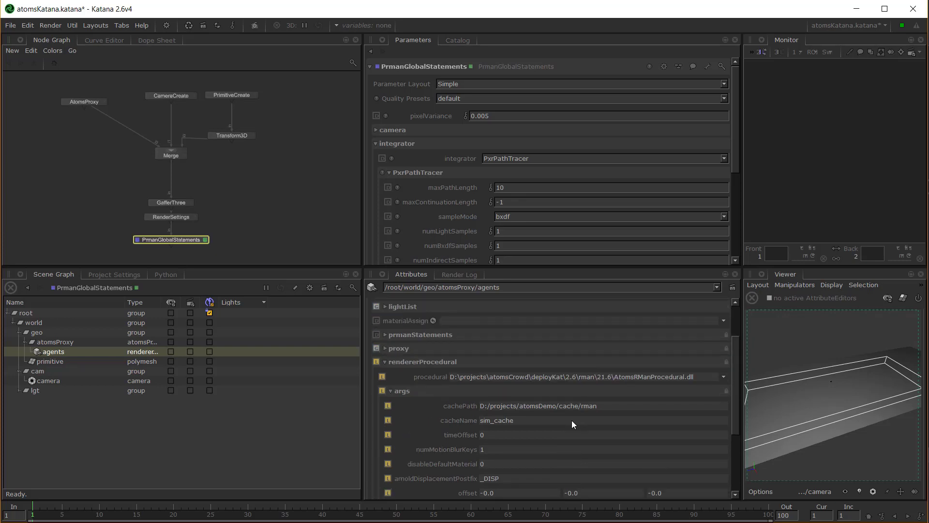
pyautogui.scroll(2, 571, 420)
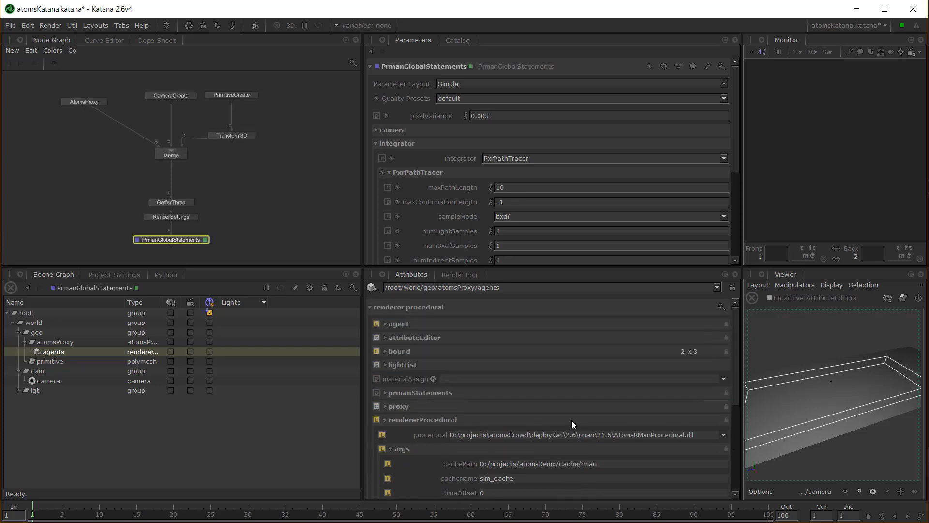
# - Set the AtomsProxy variationPath to D:/projects/atomsCrowd/deploy/data/variations/robot_rman.json and render the scene from the PrmanGlobalStatements node
pyautogui.click(104, 101)
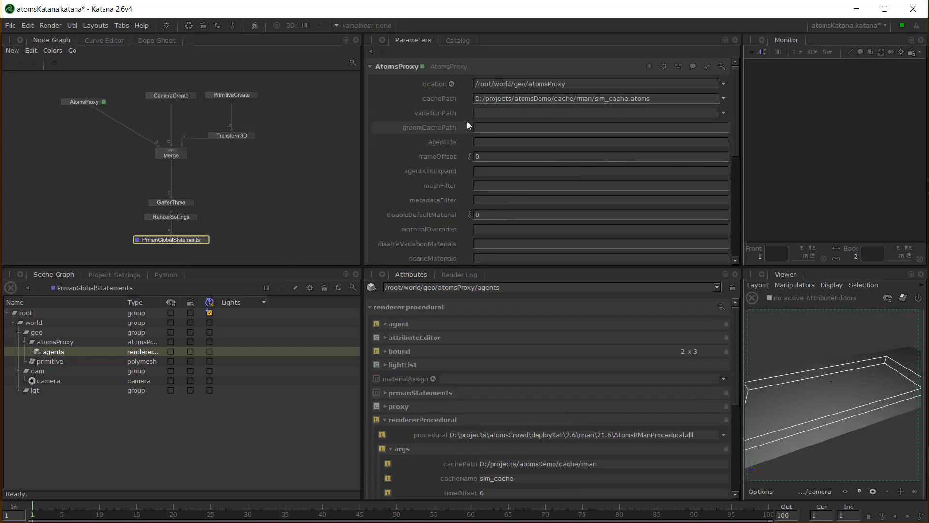
pyautogui.click(724, 115)
pyautogui.click(745, 121)
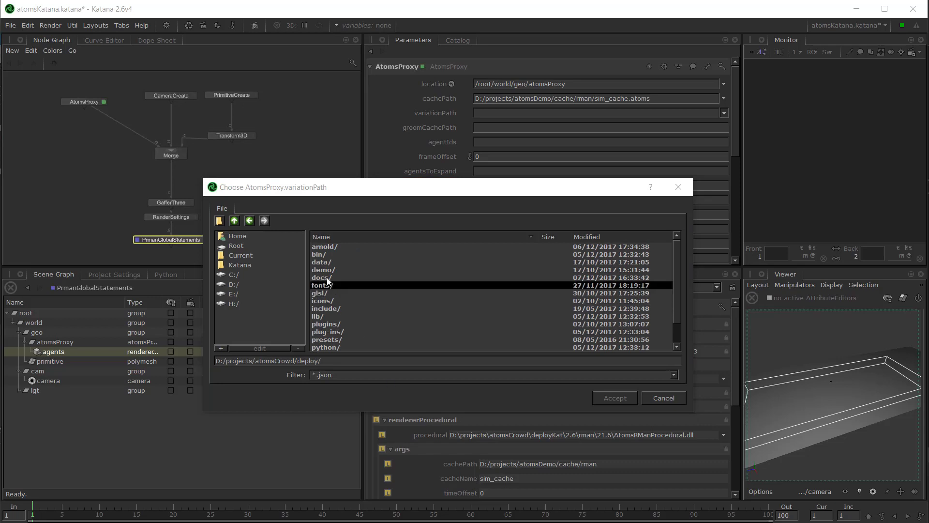
pyautogui.doubleClick(320, 262)
pyautogui.doubleClick(338, 263)
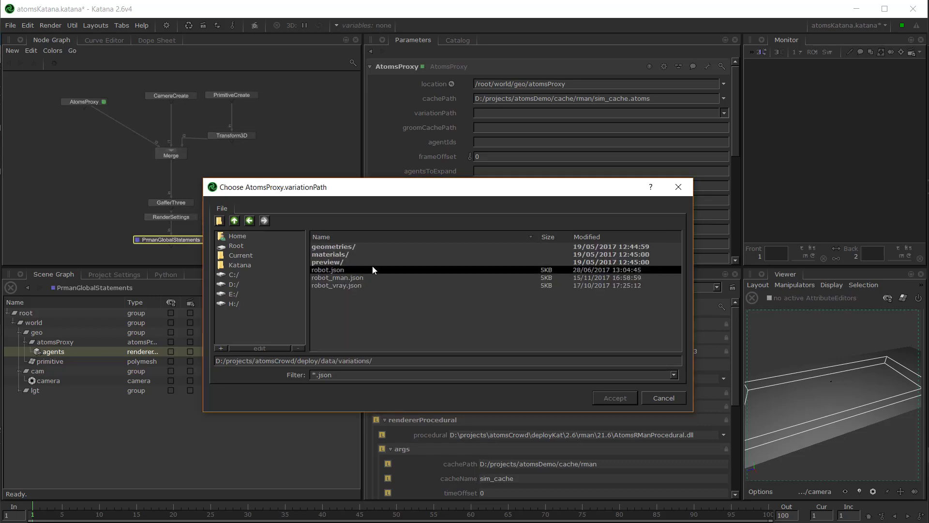
pyautogui.click(343, 277)
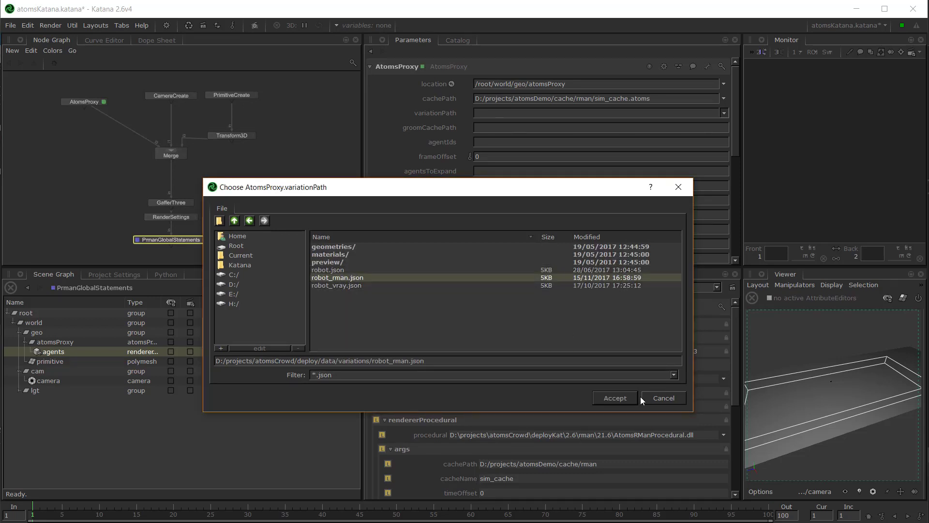
pyautogui.click(620, 397)
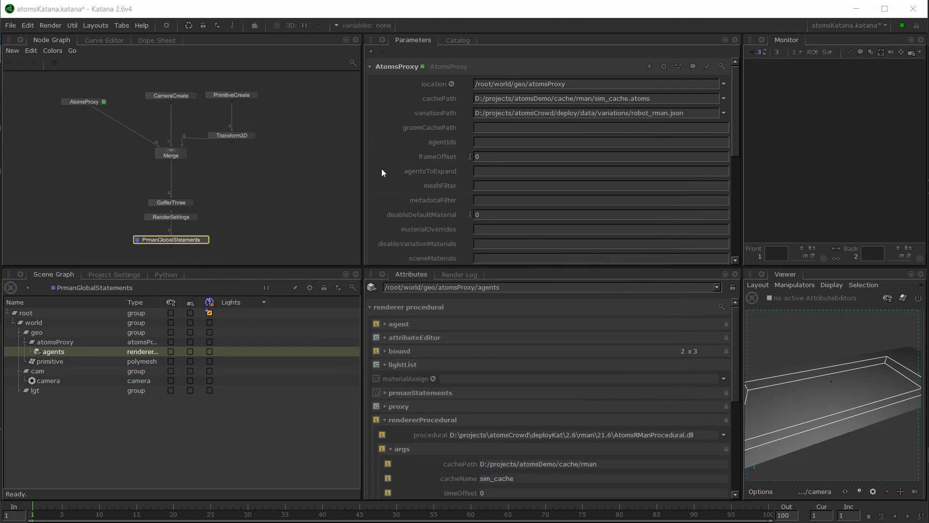
pyautogui.rightClick(168, 240)
pyautogui.click(192, 254)
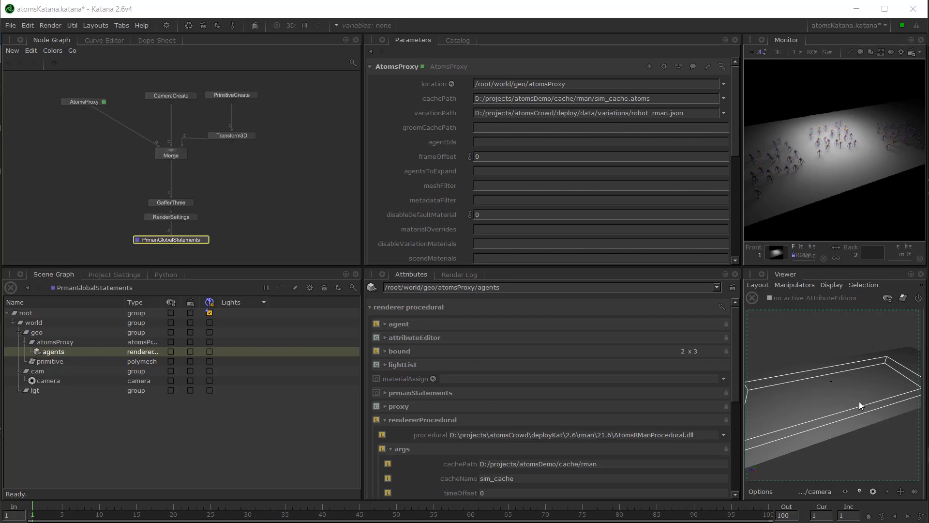
# - Set the AtomsProxy drawMode to AgentBoundingBox and inspect the crowd up close in the viewer
pyautogui.scroll(-5, 550, 187)
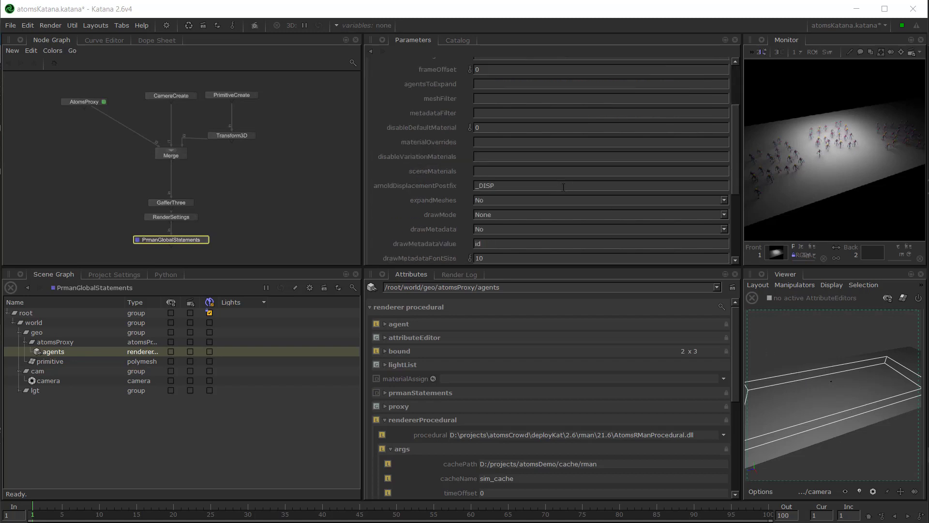
pyautogui.click(508, 127)
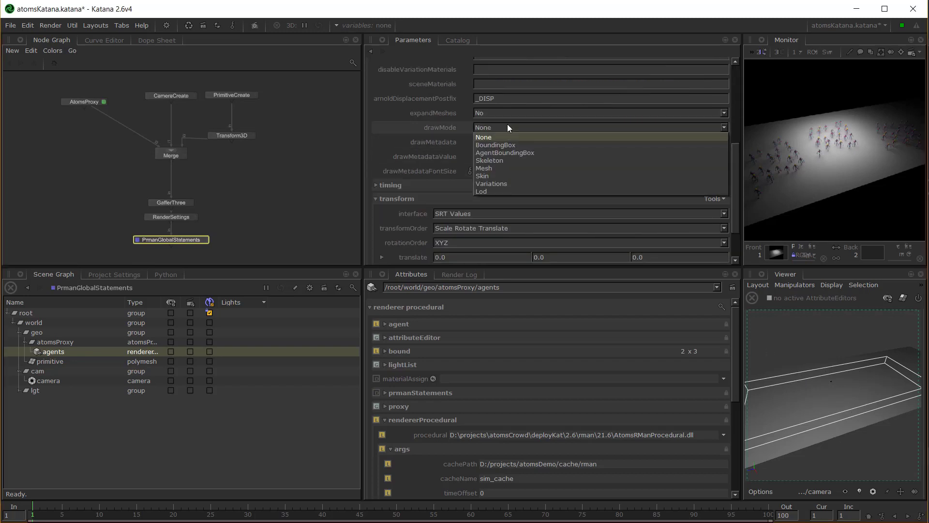
pyautogui.click(509, 153)
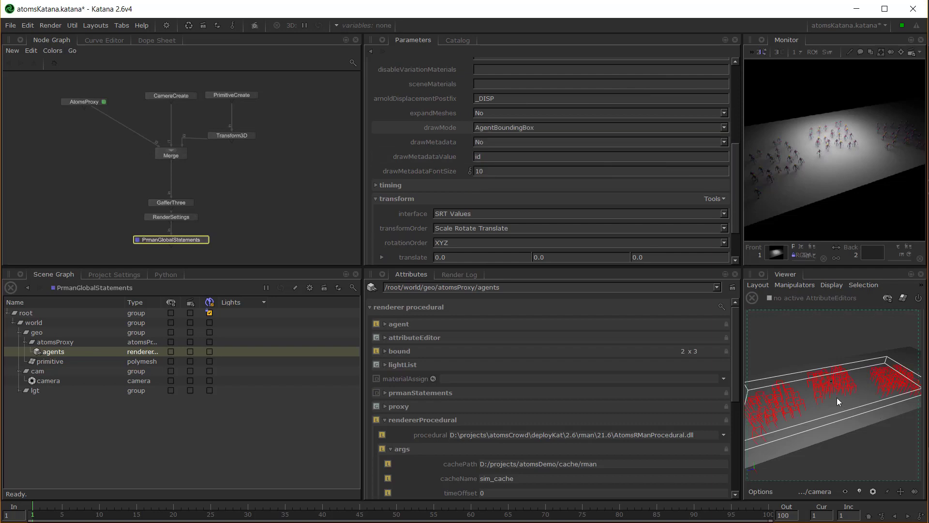
pyautogui.scroll(5, 837, 397)
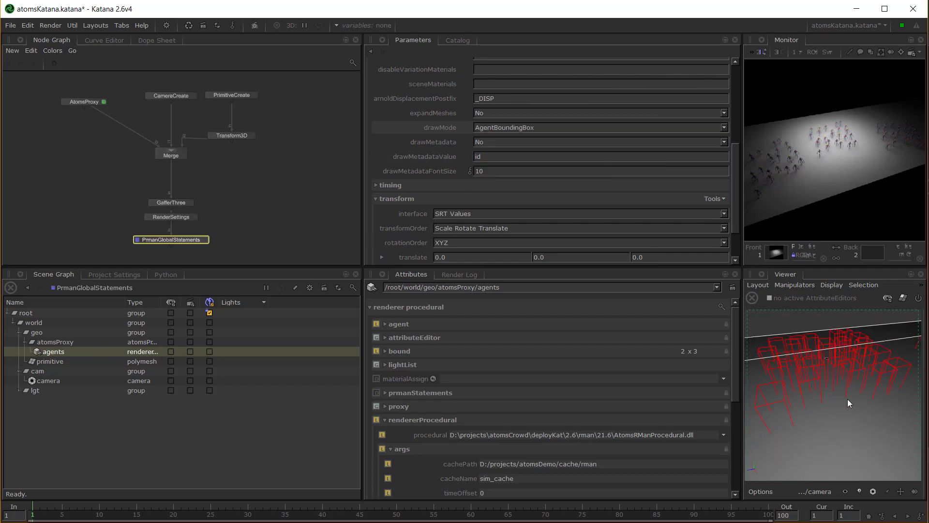
pyautogui.moveTo(812, 387)
pyautogui.keyDown('alt'); pyautogui.mouseDown()
pyautogui.moveTo(817, 380)
pyautogui.moveTo(812, 388)
pyautogui.mouseUp(); pyautogui.keyUp('alt')
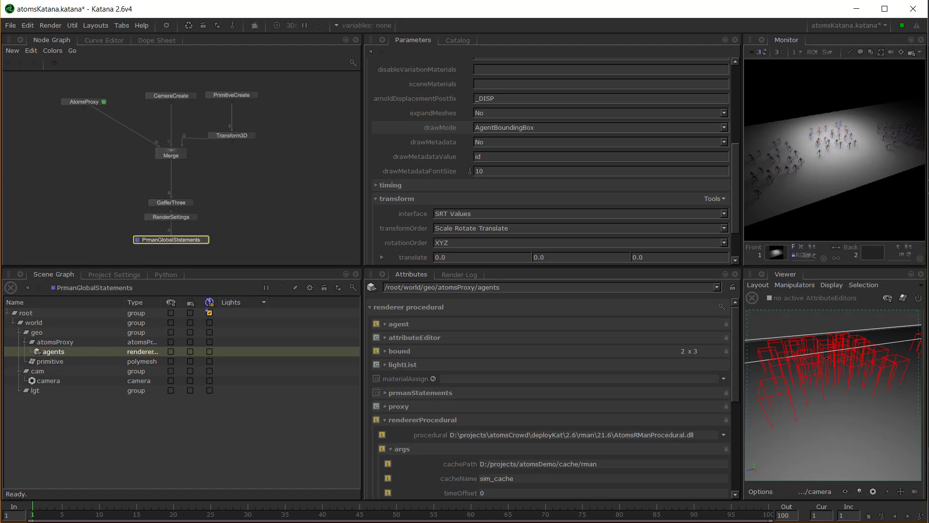
# - Try the Skeleton, Mesh and Skin draw modes in turn on the AtomsProxy crowd
pyautogui.click(532, 126)
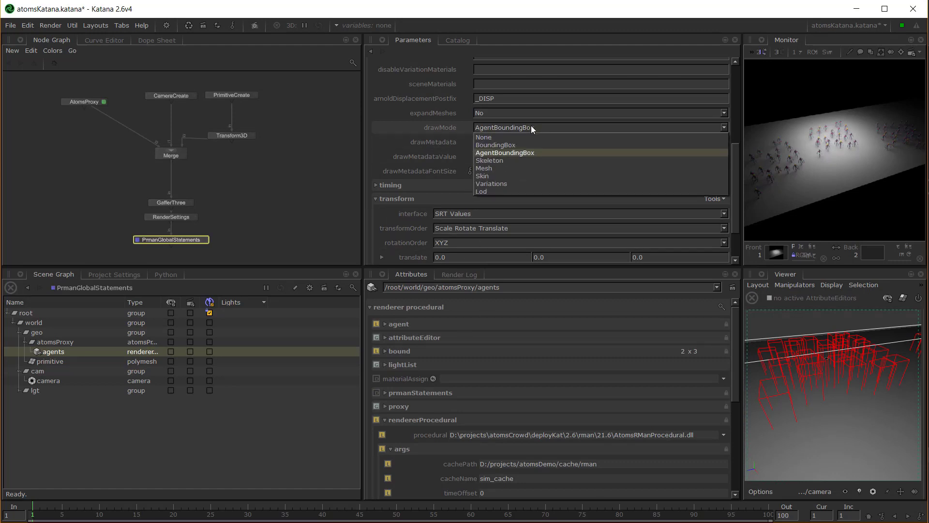
pyautogui.click(499, 160)
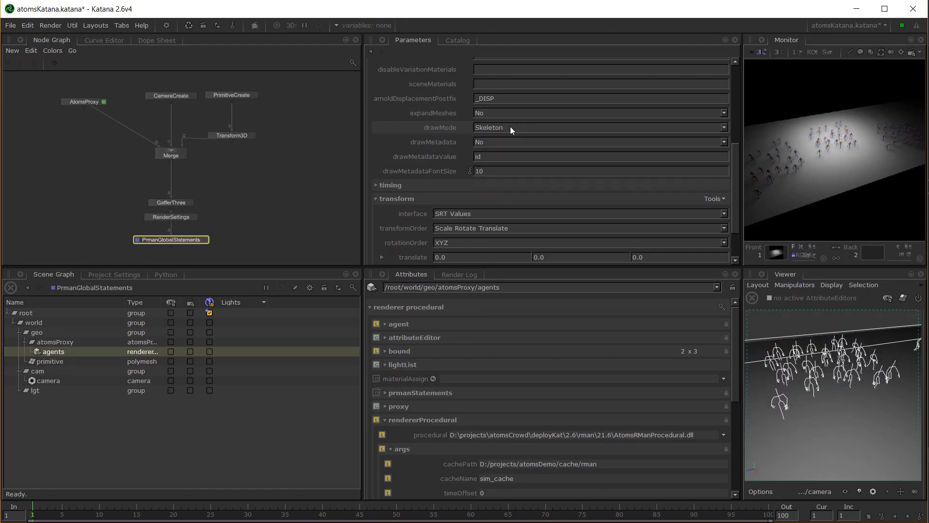
pyautogui.click(510, 127)
pyautogui.click(493, 167)
pyautogui.click(495, 127)
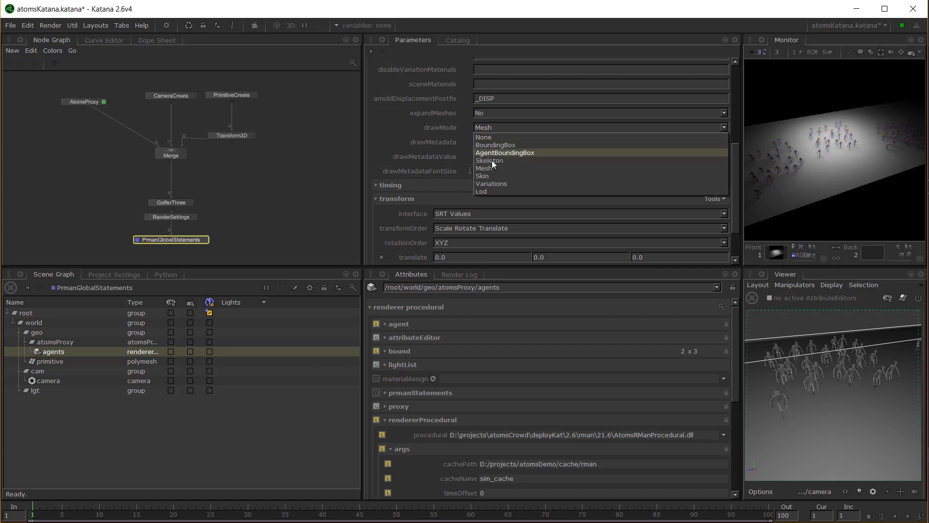
pyautogui.click(490, 176)
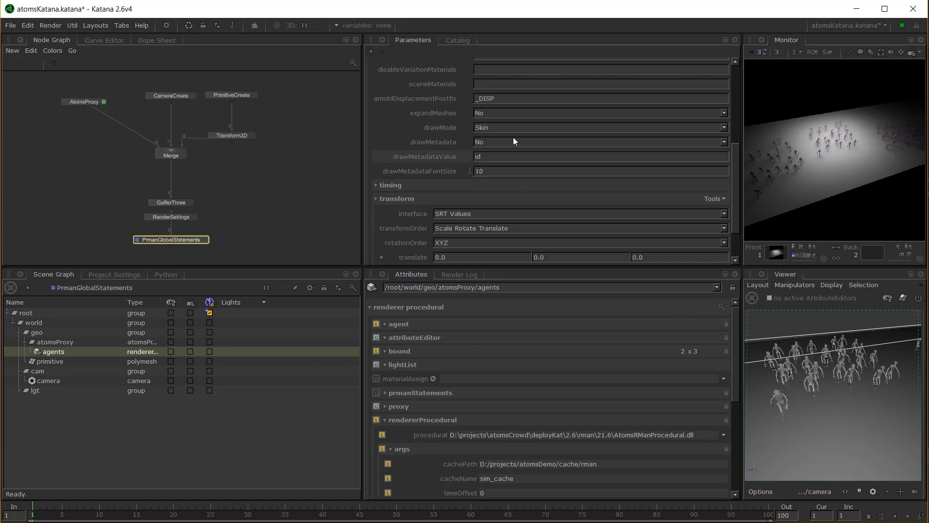
# - Set the AtomsProxy drawMode to Variations and bring the camera close to the robots in the foreground
pyautogui.click(500, 127)
pyautogui.click(498, 183)
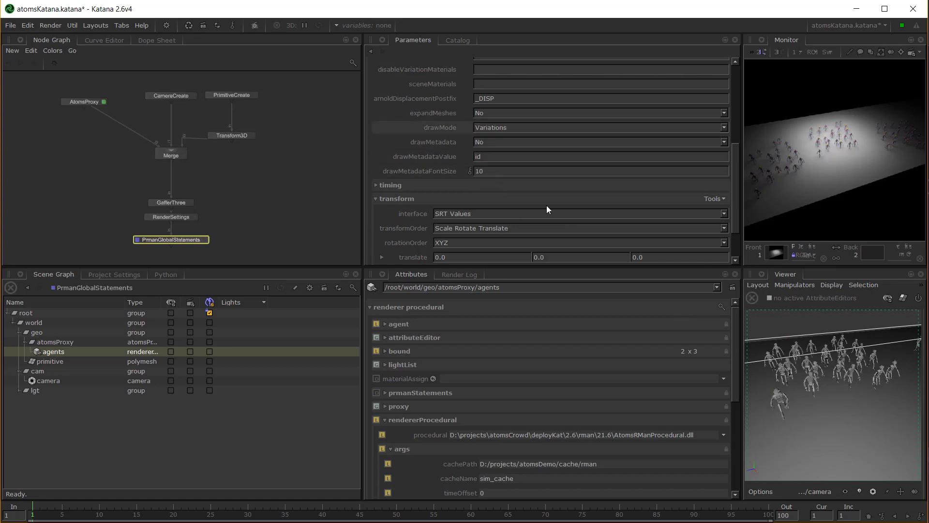
pyautogui.scroll(5, 850, 374)
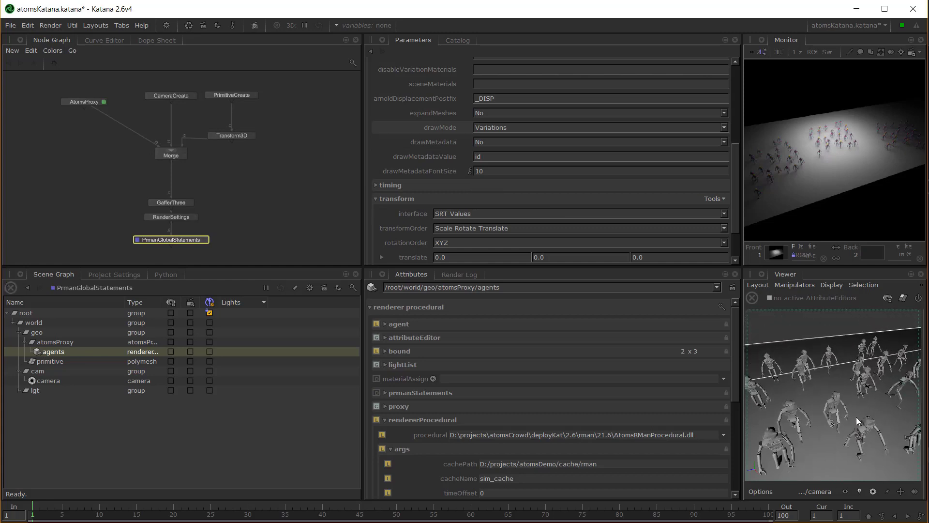
pyautogui.keyDown('alt'); pyautogui.moveTo(855, 417); pyautogui.dragTo(847, 396, button='middle'); pyautogui.keyUp('alt')
pyautogui.keyDown('alt'); pyautogui.moveTo(847, 396); pyautogui.dragTo(872, 409, button='right'); pyautogui.keyUp('alt')
pyautogui.keyDown('alt'); pyautogui.moveTo(872, 409); pyautogui.dragTo(850, 404); pyautogui.keyUp('alt')
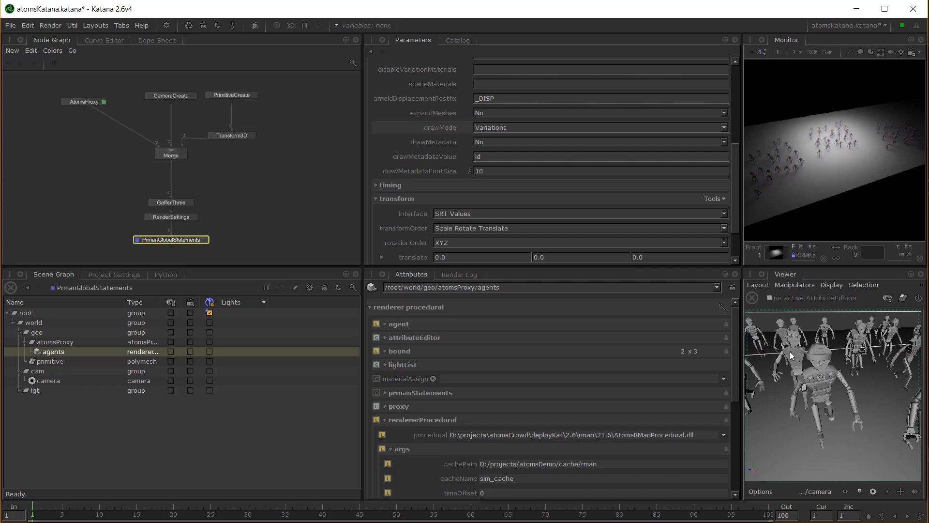
# - Save the scene and render the close-up camera view from the PrmanGlobalStatements node
pyautogui.hotkey('ctrl', 's')
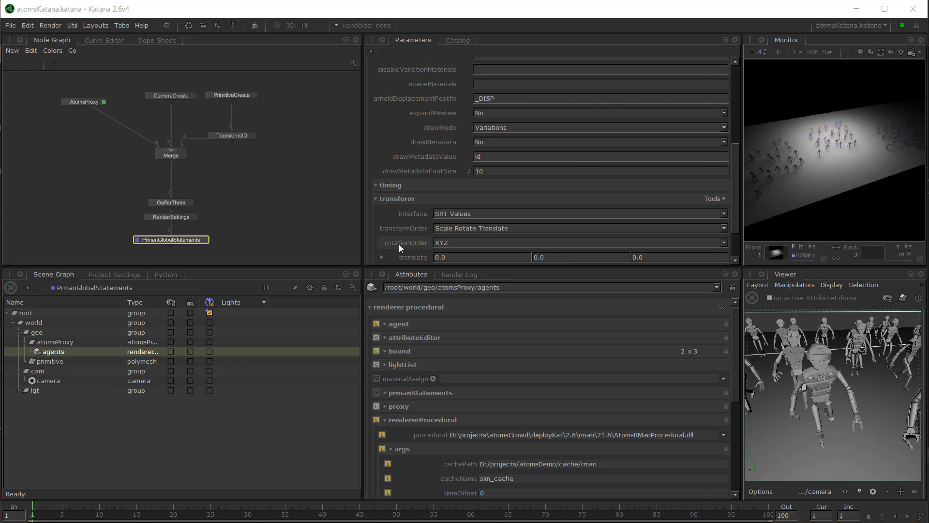
pyautogui.rightClick(170, 237)
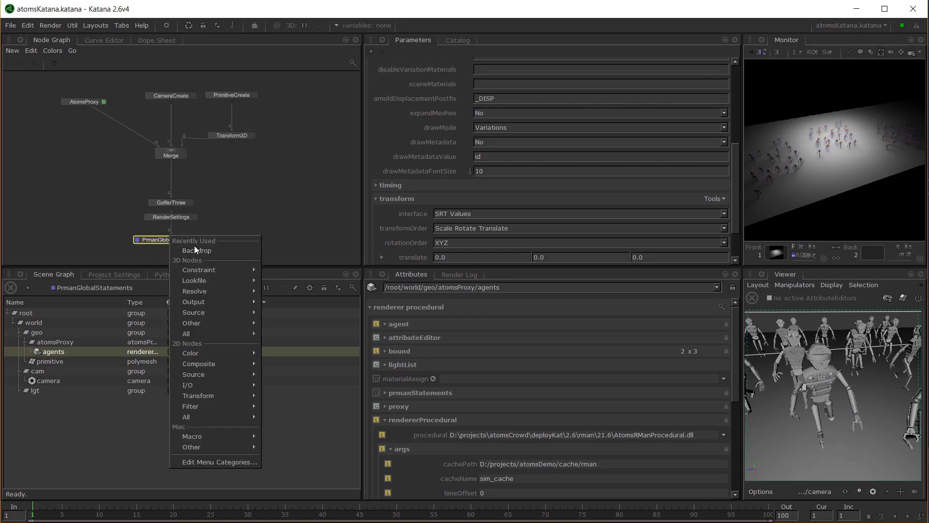
pyautogui.rightClick(158, 241)
pyautogui.click(191, 252)
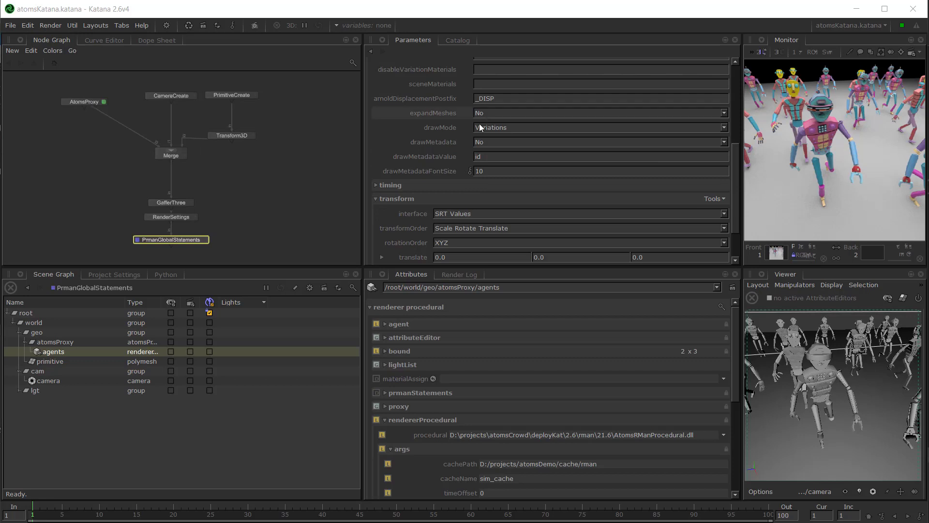
# - Set the AtomsProxy node's drawMetadata option to Yes
pyautogui.scroll(4, 479, 123)
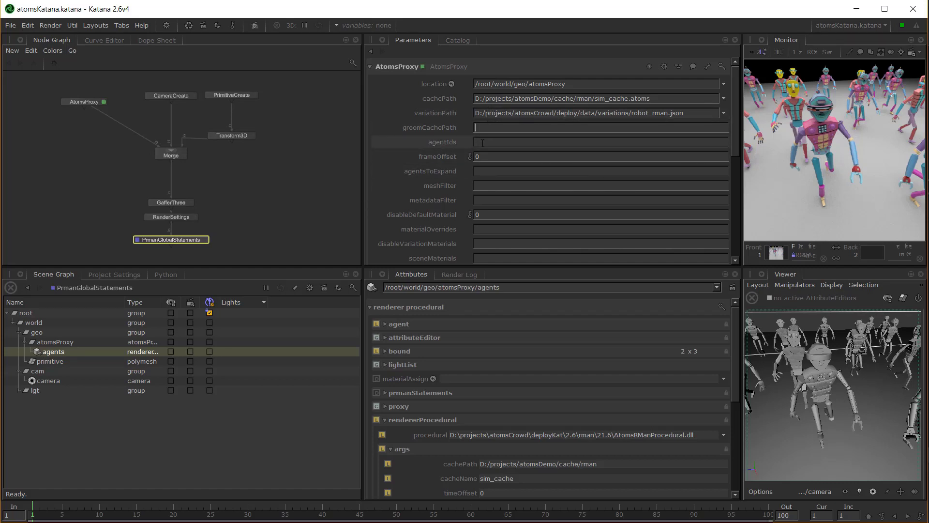
pyautogui.scroll(-4, 455, 194)
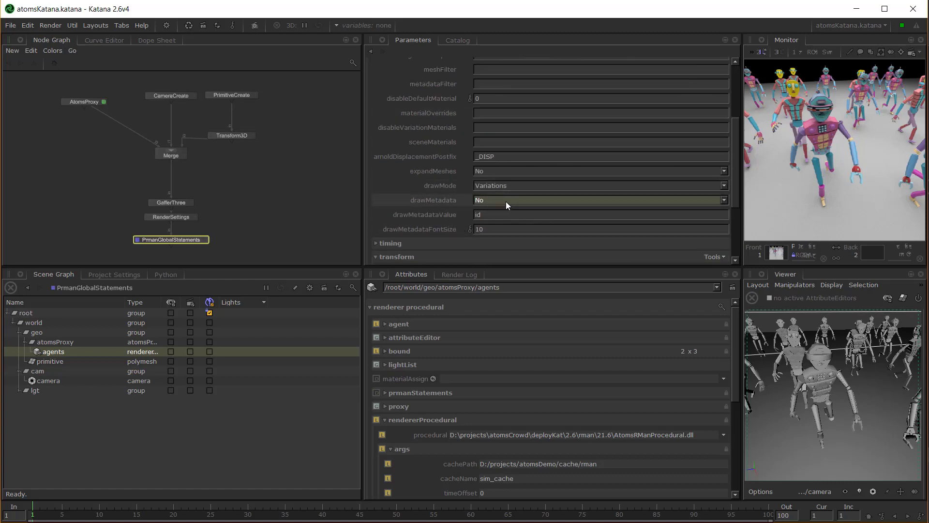
pyautogui.click(504, 202)
pyautogui.click(492, 210)
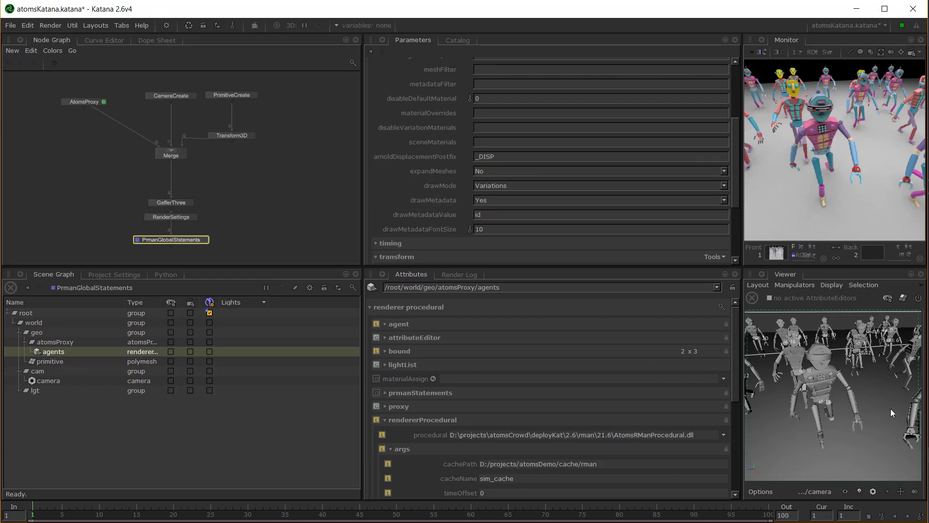
# - Limit the AtomsProxy crowd to agents 10-20 with the agentIds parameter
pyautogui.scroll(8, 557, 153)
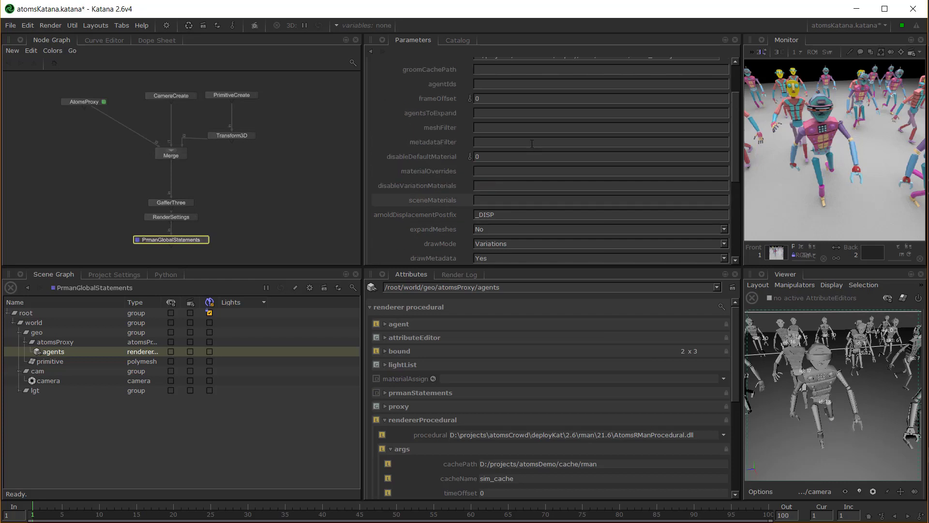
pyautogui.click(488, 143)
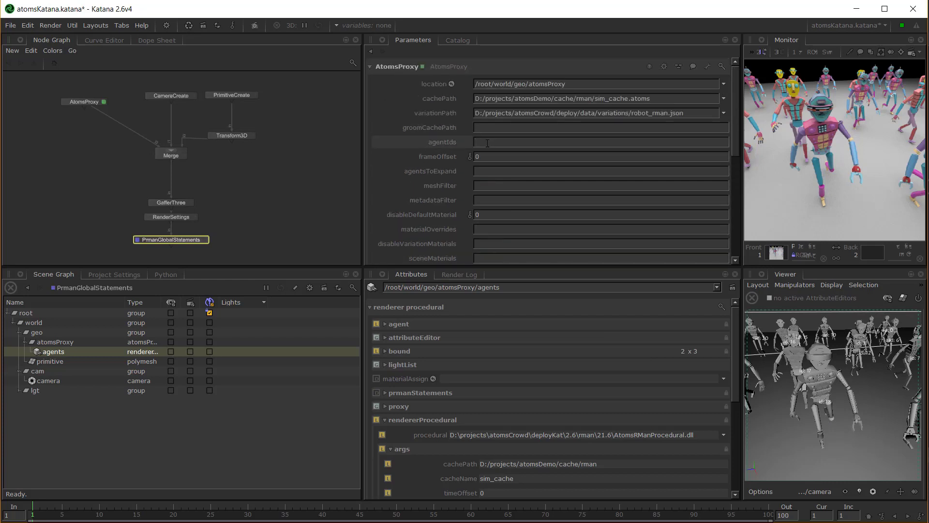
pyautogui.write('10-20')
pyautogui.press('Return')
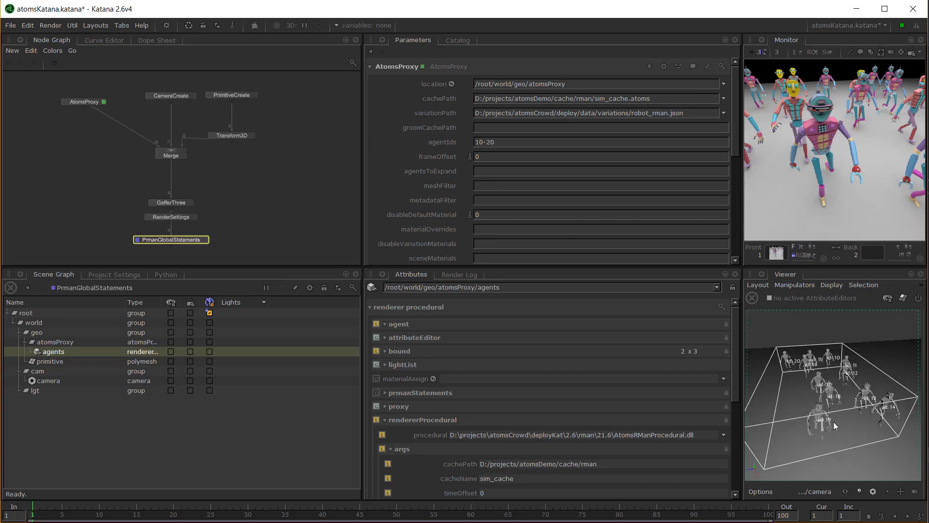
# - Exclude agent 18 from the displayed crowd by extending agentIds to 10-20,!18
pyautogui.scroll(2, 832, 399)
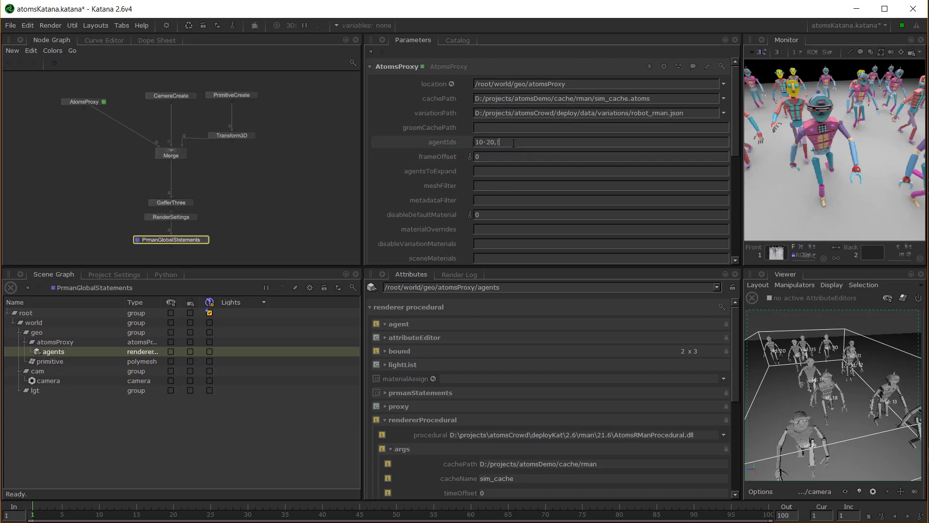
pyautogui.write('18')
pyautogui.press('Return')
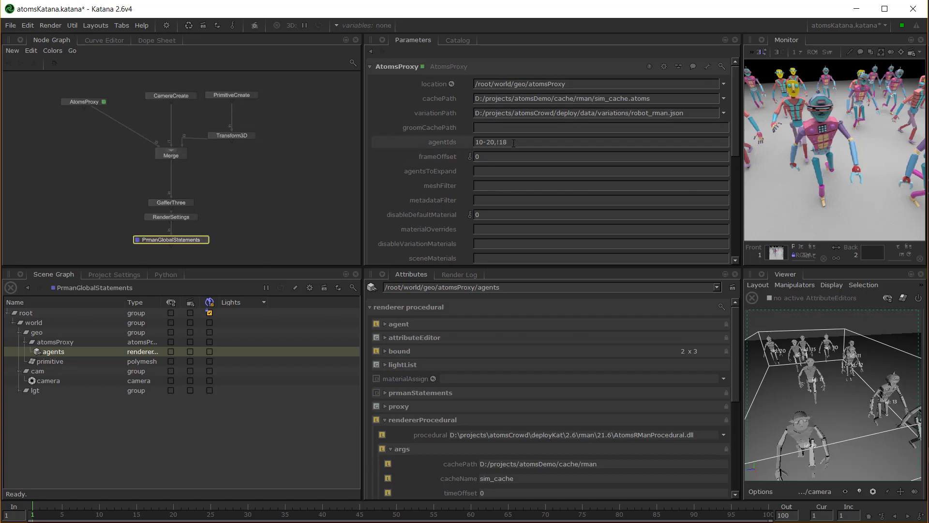
pyautogui.scroll(-2, 789, 367)
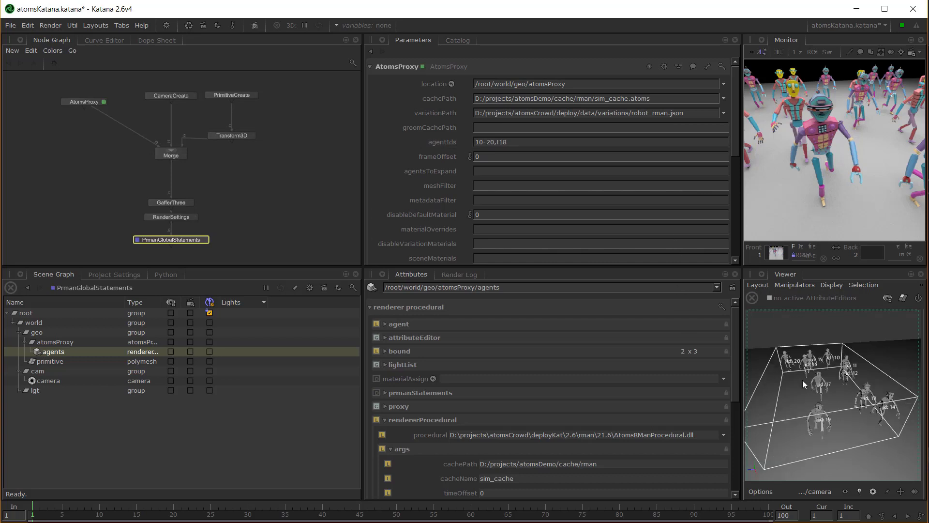
# - Set the AtomsProxy frameOffset to 10 and agentsToExpand to 10-15
pyautogui.keyDown('alt'); pyautogui.moveTo(820, 385); pyautogui.dragTo(774, 364); pyautogui.keyUp('alt')
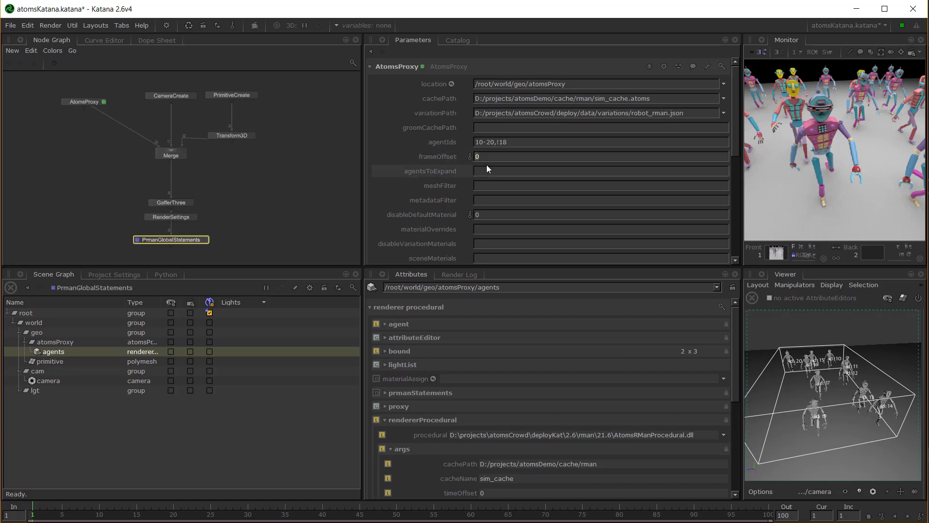
pyautogui.press('Return')
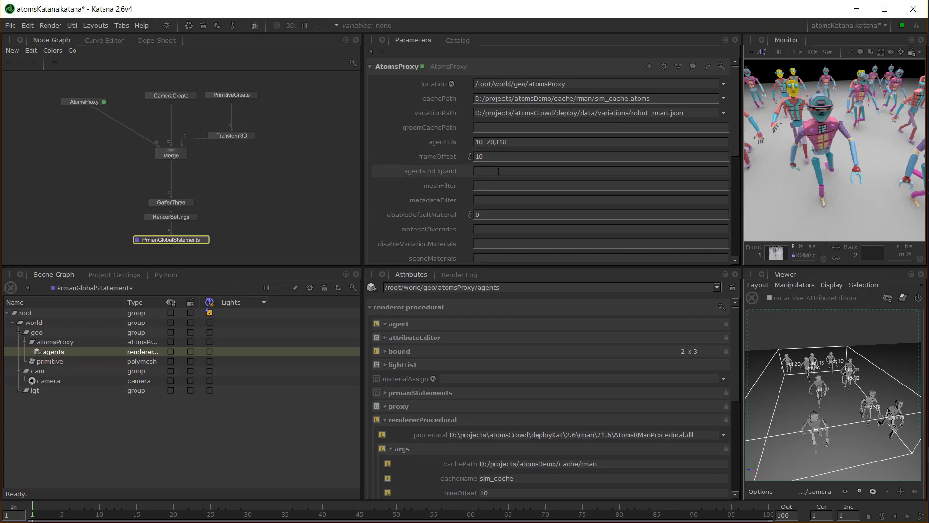
pyautogui.write('10-15')
pyautogui.press('Return')
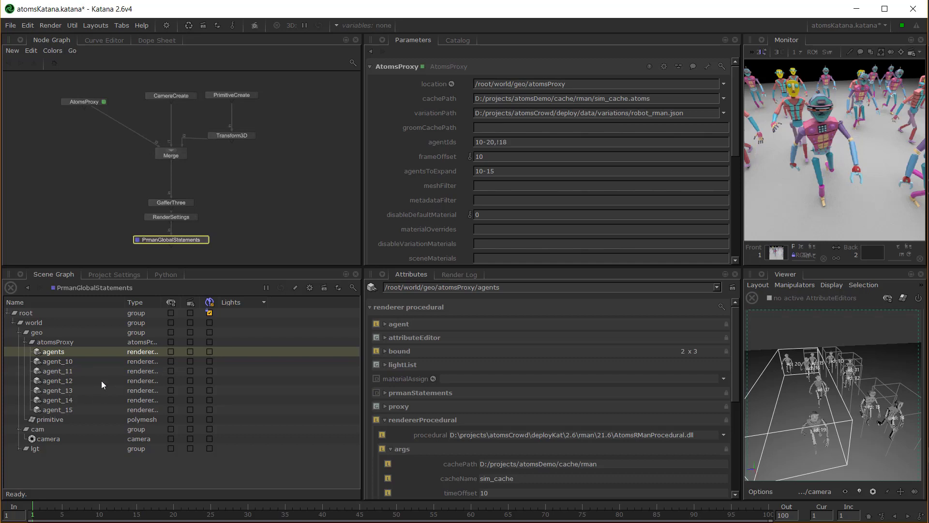
# - Inspect the expanded agents agent_12 and agent_14, examine agent_14's rendererProcedural arguments, and view that robot up close
pyautogui.click(58, 381)
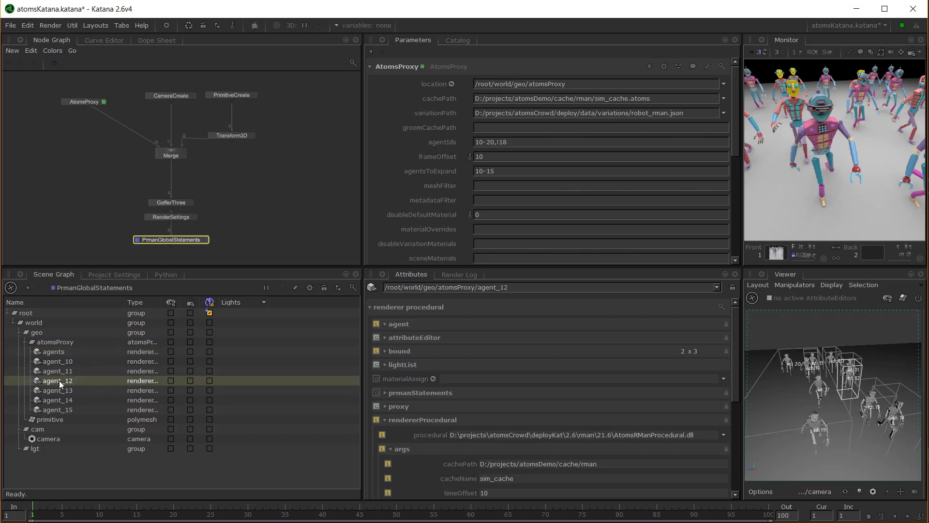
pyautogui.click(60, 401)
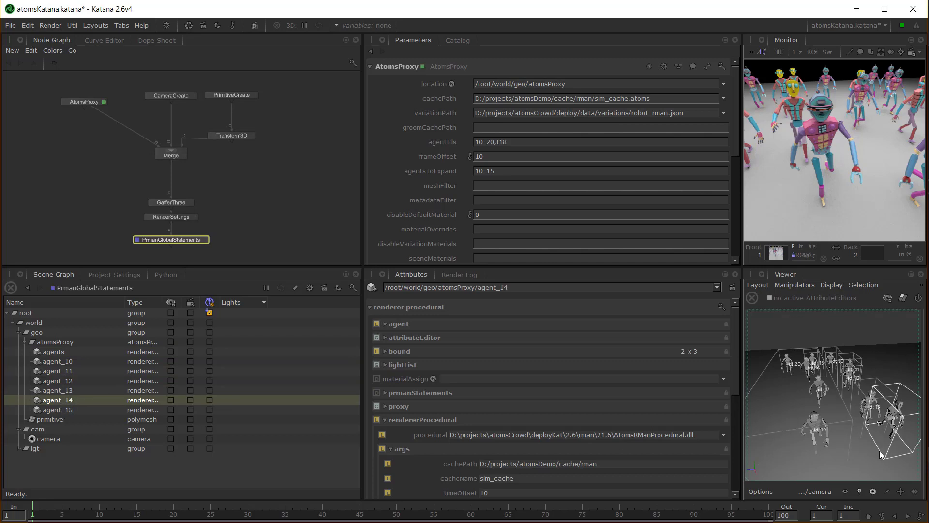
pyautogui.scroll(-2, 489, 358)
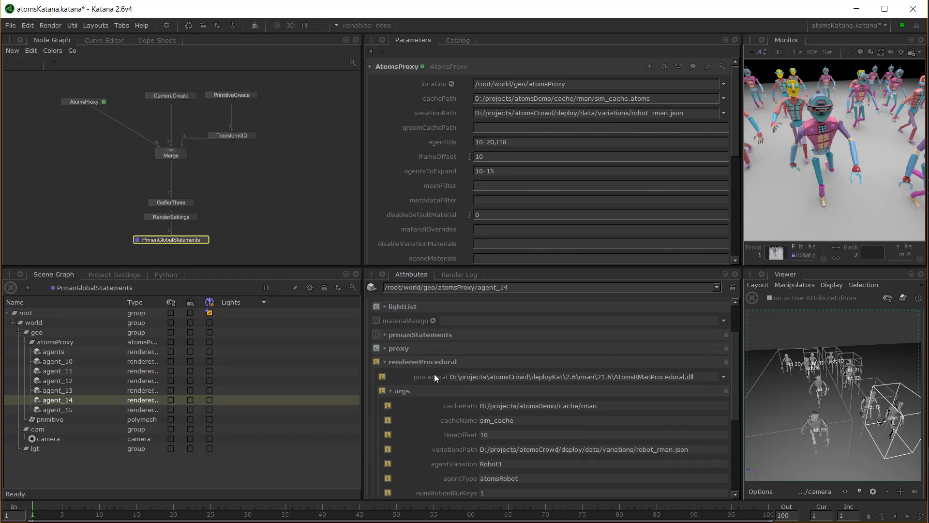
pyautogui.scroll(-2, 434, 377)
pyautogui.scroll(-1, 494, 359)
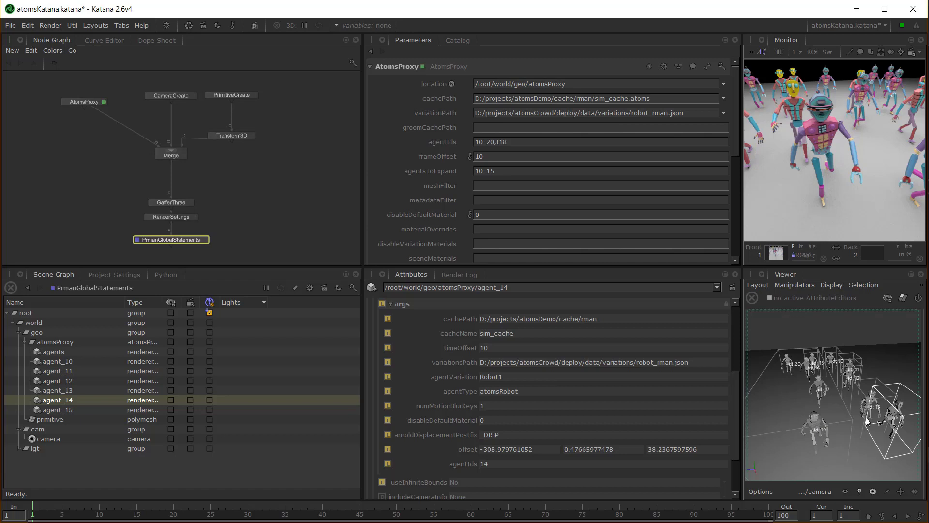
pyautogui.keyDown('alt'); pyautogui.moveTo(867, 417); pyautogui.dragTo(850, 398); pyautogui.keyUp('alt')
pyautogui.keyDown('alt'); pyautogui.moveTo(818, 414); pyautogui.dragTo(851, 417, button='right'); pyautogui.keyUp('alt')
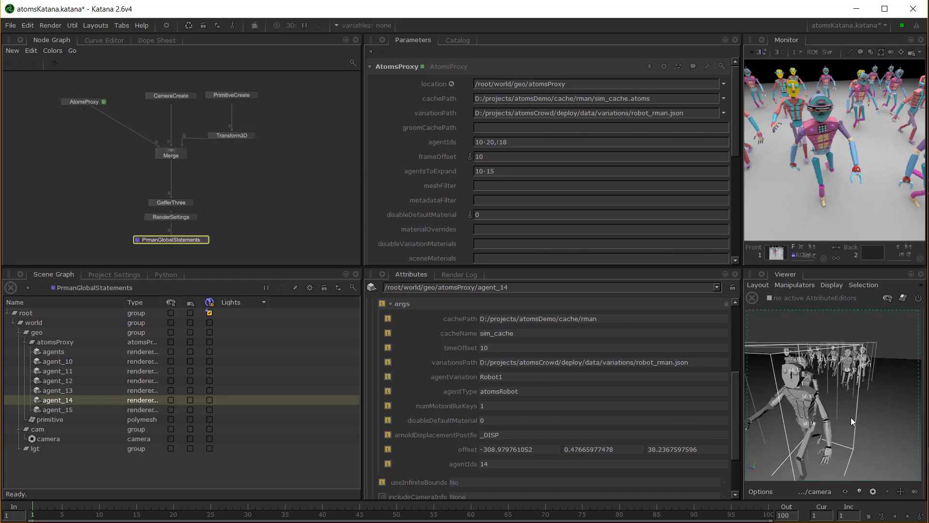
pyautogui.keyDown('alt'); pyautogui.moveTo(843, 408); pyautogui.dragTo(870, 402, button='middle'); pyautogui.keyUp('alt')
pyautogui.keyDown('alt'); pyautogui.moveTo(869, 402); pyautogui.dragTo(852, 391, button='right'); pyautogui.keyUp('alt')
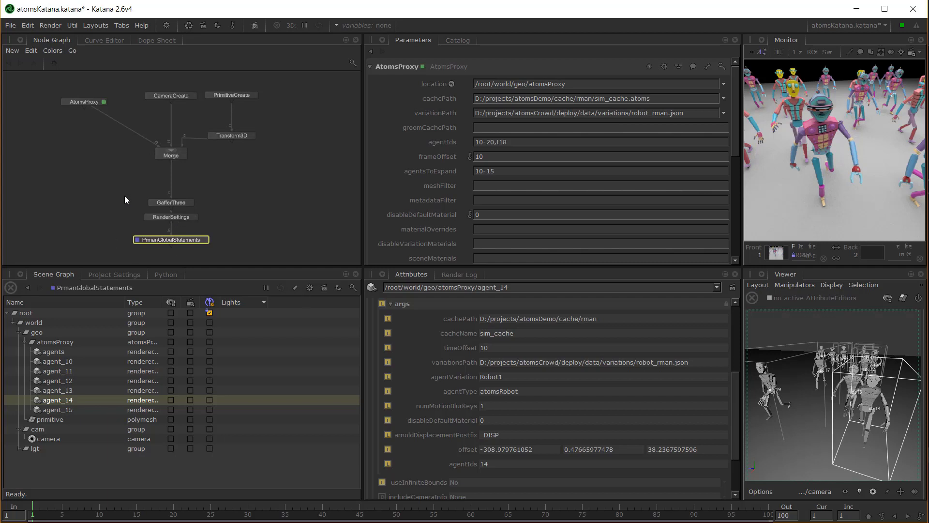
# - Insert an AttributeSet node between Merge and GafferThree and open its parameters
pyautogui.click(118, 174)
pyautogui.press('Tab')
pyautogui.write('attr')
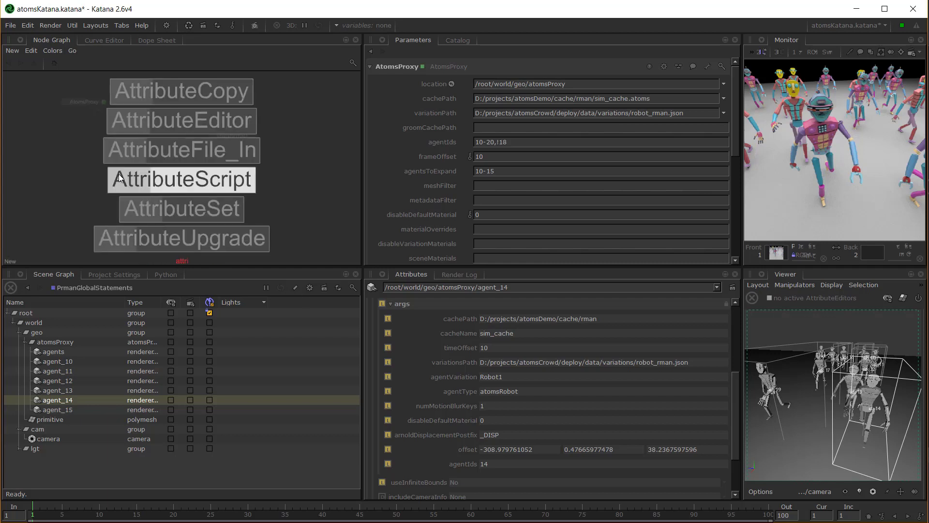
pyautogui.click(210, 212)
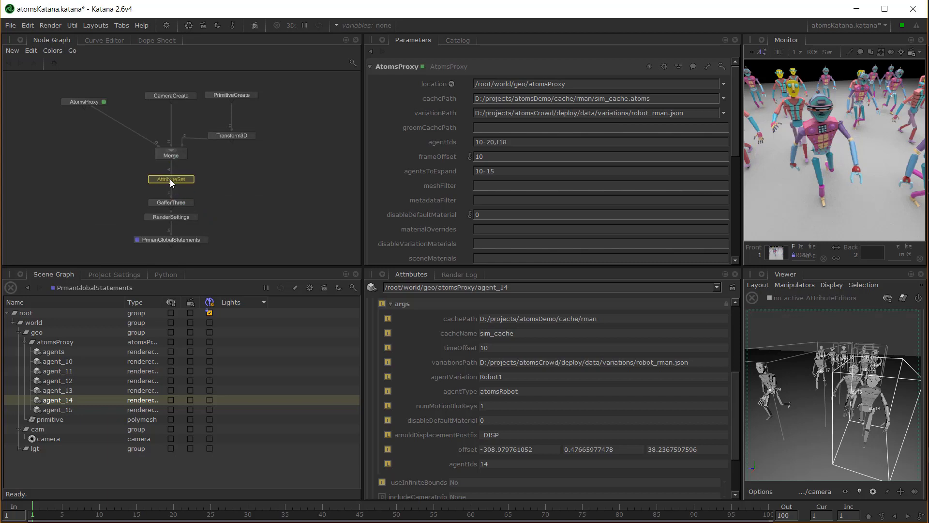
pyautogui.click(171, 179)
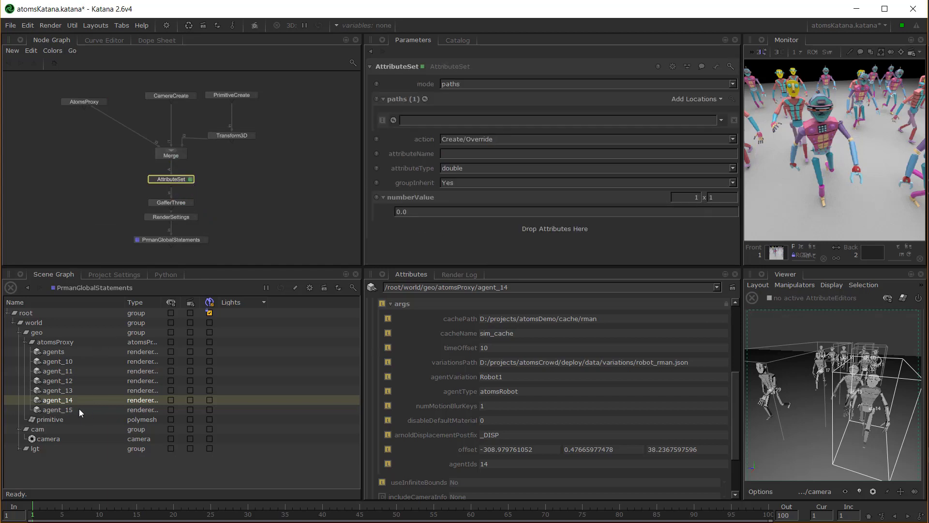
# - Target /root/world/geo/atomsProxy/agent_14 in the AttributeSet node and set its attributeType to string
pyautogui.moveTo(71, 399); pyautogui.dragTo(415, 167)
pyautogui.moveTo(455, 109); pyautogui.dragTo(452, 121)
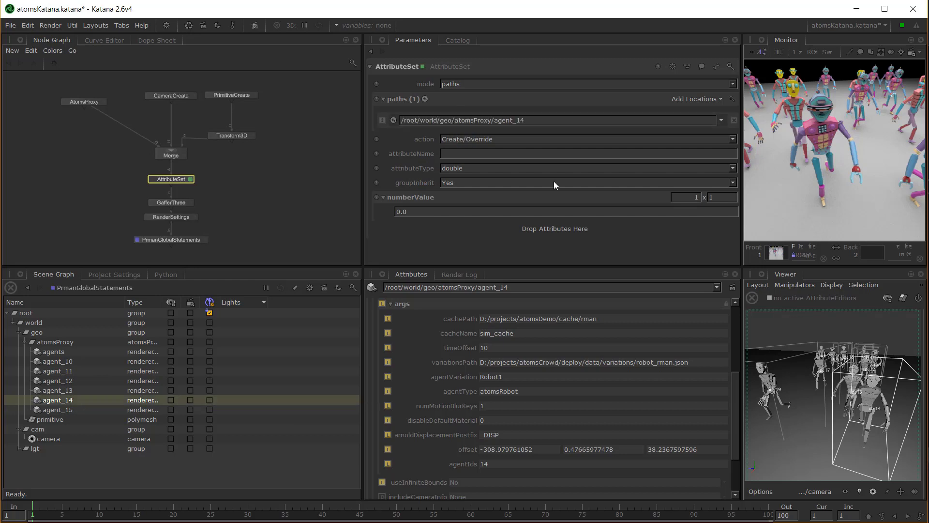
pyautogui.click(467, 166)
pyautogui.click(464, 200)
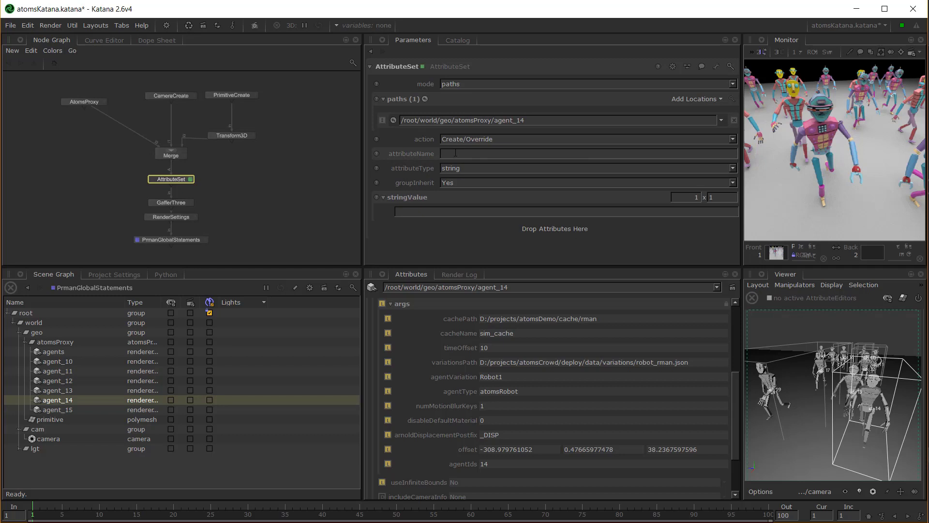
# - Override the attribute rendererProcedural.args.agentVariation with the string value Robot2
pyautogui.click(455, 153)
pyautogui.write('renderereProcedural.args.agentVariation')
pyautogui.press('Tab')
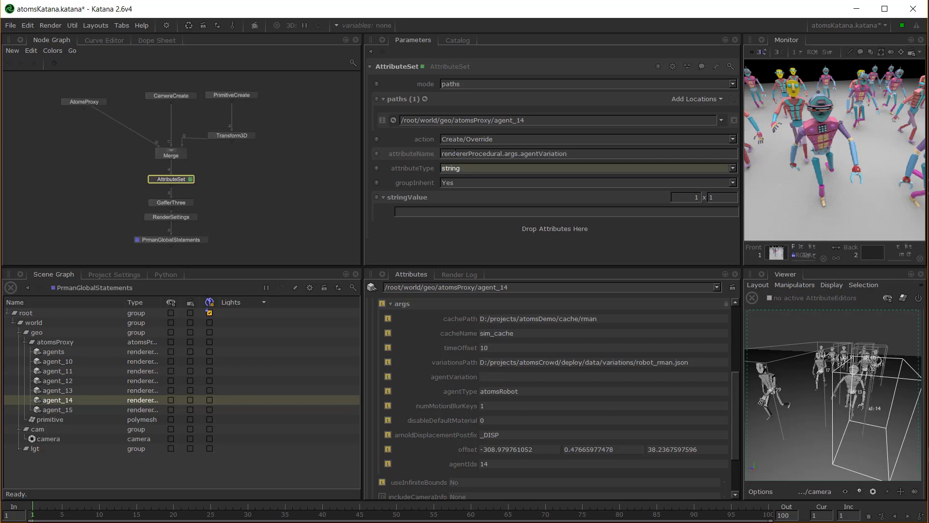
pyautogui.press('Tab')
pyautogui.press('Tab')
pyautogui.press('Tab')
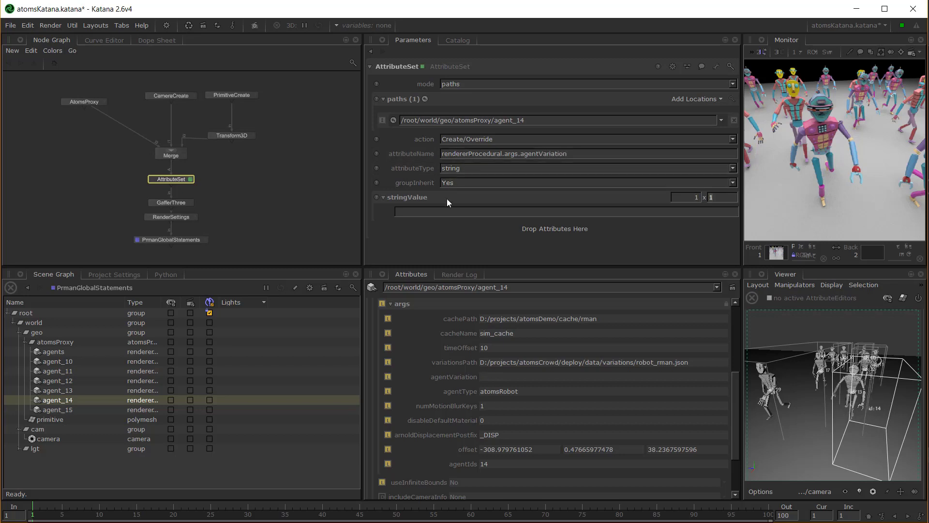
pyautogui.click(446, 213)
pyautogui.write('Robot2')
pyautogui.press('Return')
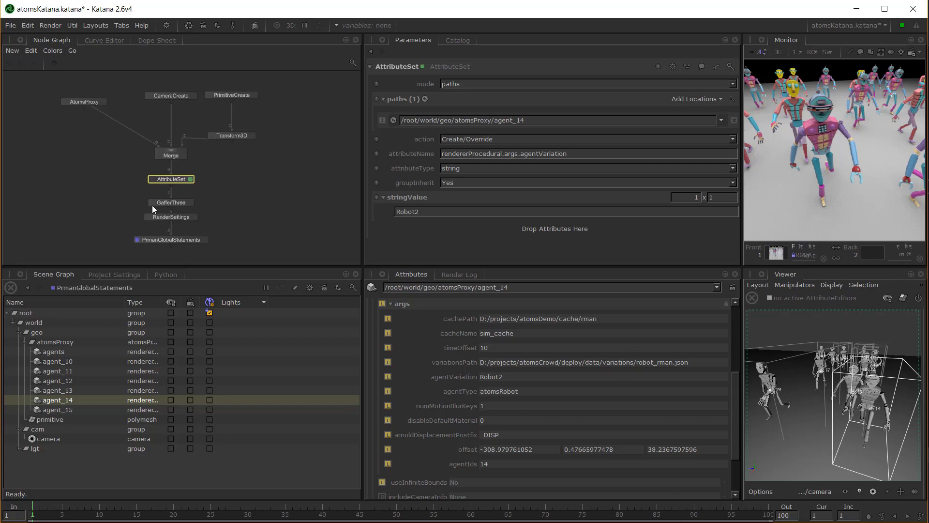
# - Run a preview render from the PrmanGlobalStatements node and save the scene
pyautogui.doubleClick(188, 238)
pyautogui.rightClick(188, 238)
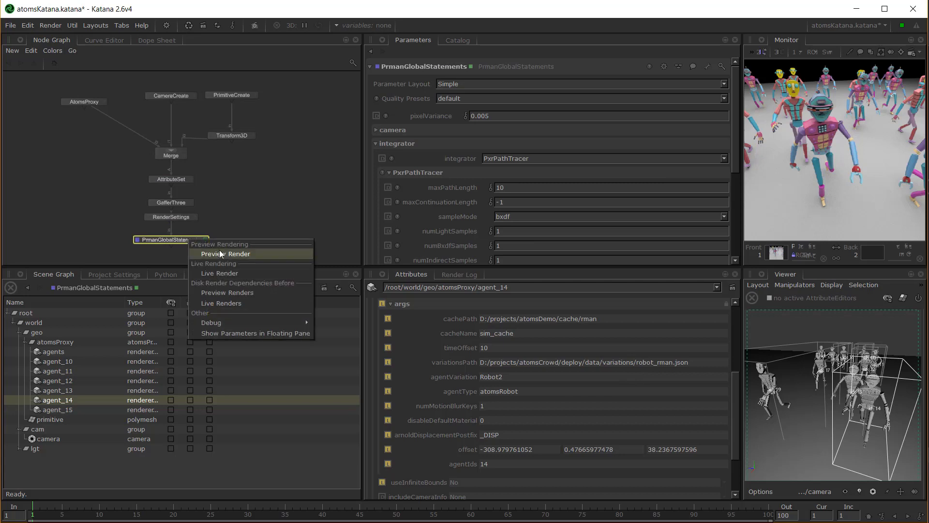
pyautogui.click(221, 254)
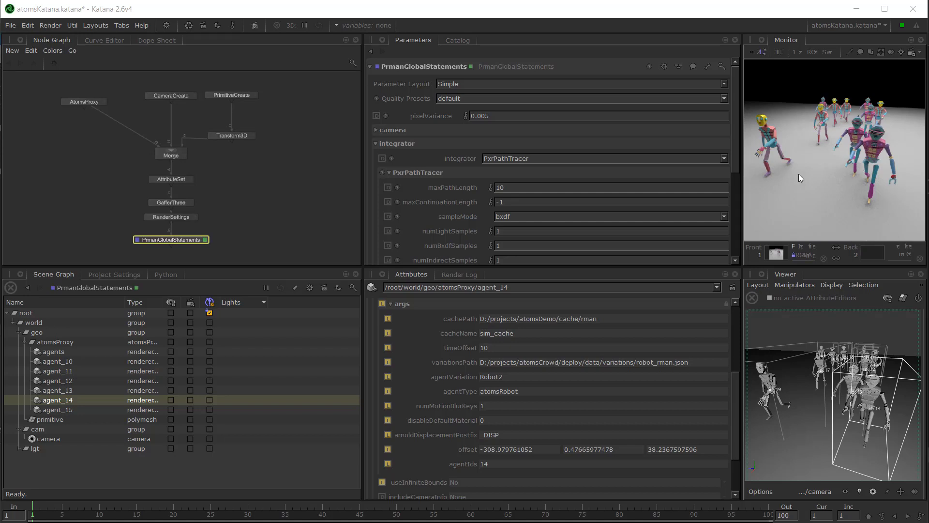
pyautogui.hotkey('ctrl', 's')
# - Hide the robots' heads by setting the AtomsProxy meshFilter to !*_head
pyautogui.click(103, 102)
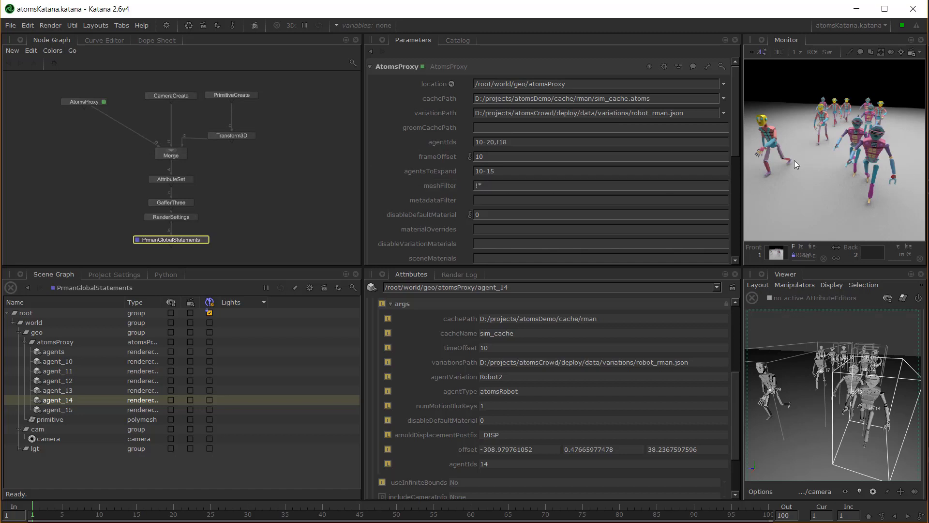
pyautogui.write('head')
pyautogui.press('Return')
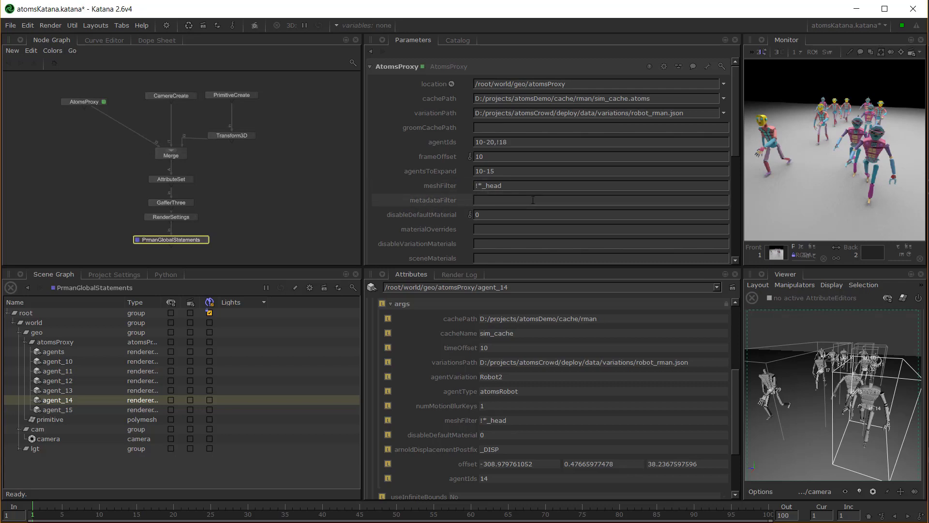
# - Try the meshFilter *_head to show only the heads, and clear the filter again
pyautogui.press('BackSpace')
pyautogui.press('Return')
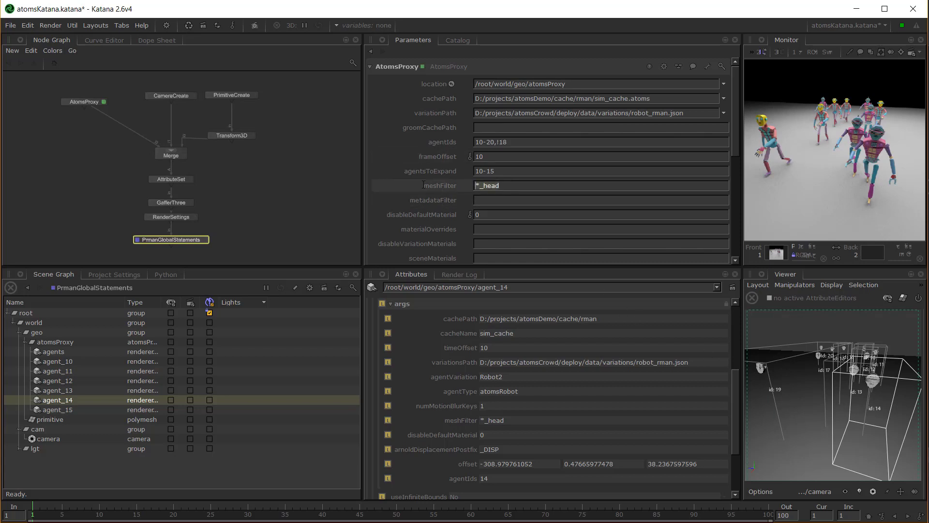
pyautogui.press('BackSpace')
pyautogui.press('Return')
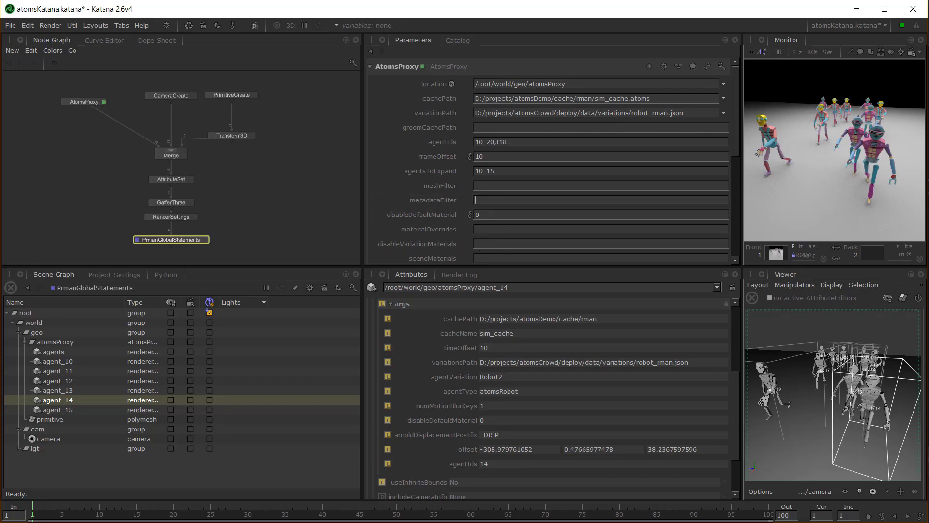
# - Filter the crowd with metadataFilter set to variation:Robot1 and save the scene
pyautogui.click(524, 204)
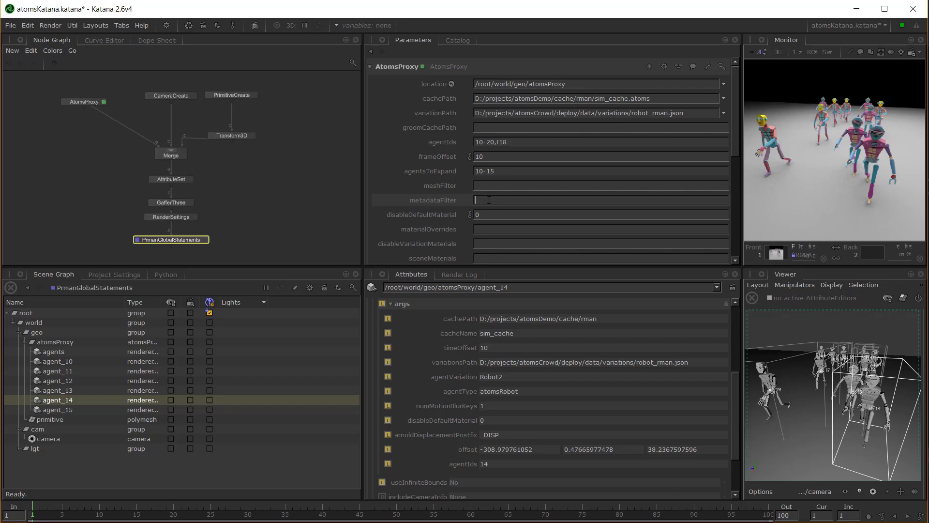
pyautogui.click(489, 200)
pyautogui.write('varioation:Robot1')
pyautogui.press('BackSpace')
pyautogui.click(492, 200)
pyautogui.press('BackSpace')
pyautogui.write('a')
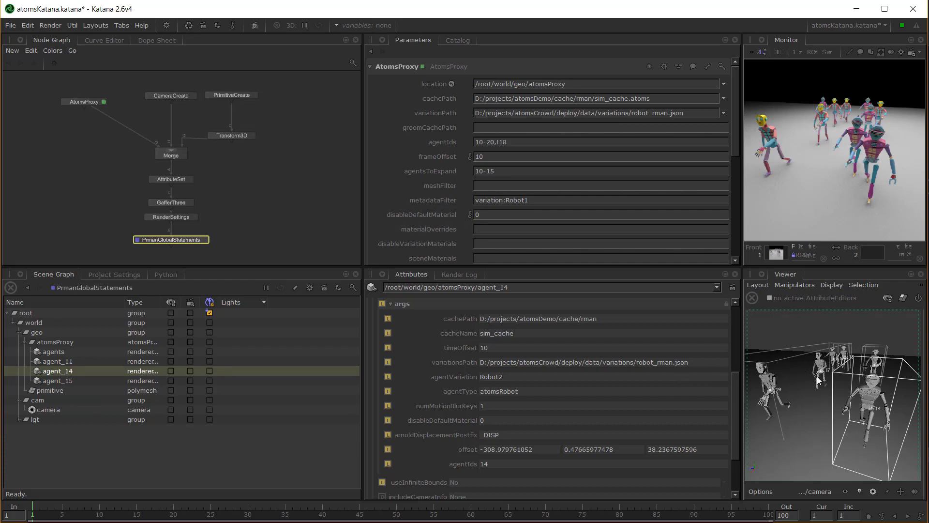
pyautogui.hotkey('ctrl', 's')
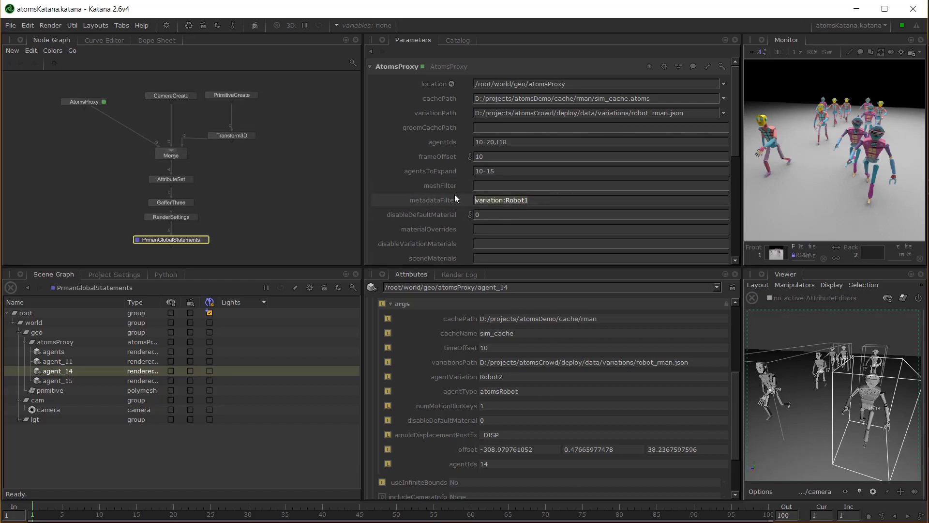
# - Clear the AtomsProxy metadataFilter
pyautogui.hotkey('ctrl', 'a')
pyautogui.press('BackSpace')
pyautogui.press('Return')
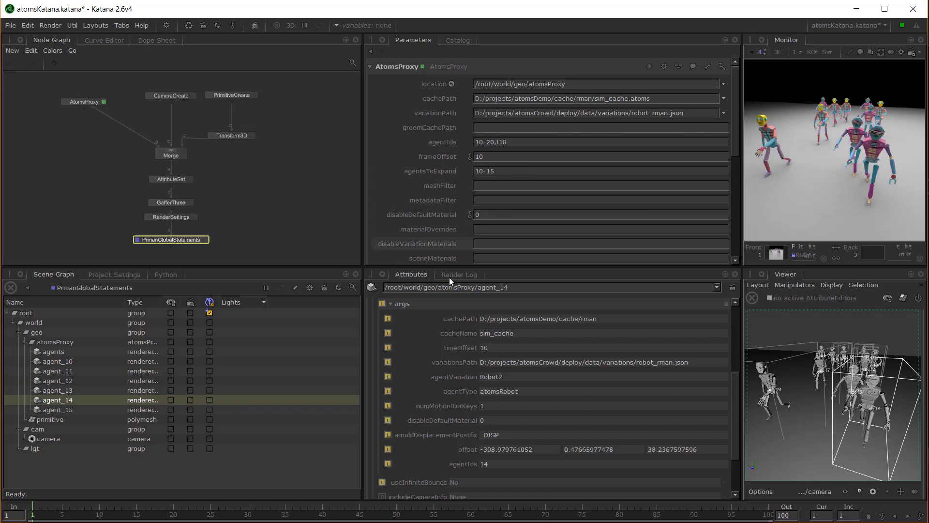
# - Add a Transform3D node, wire it between AttributeSet and GafferThree, and show its parameters
pyautogui.scroll(-1, 484, 215)
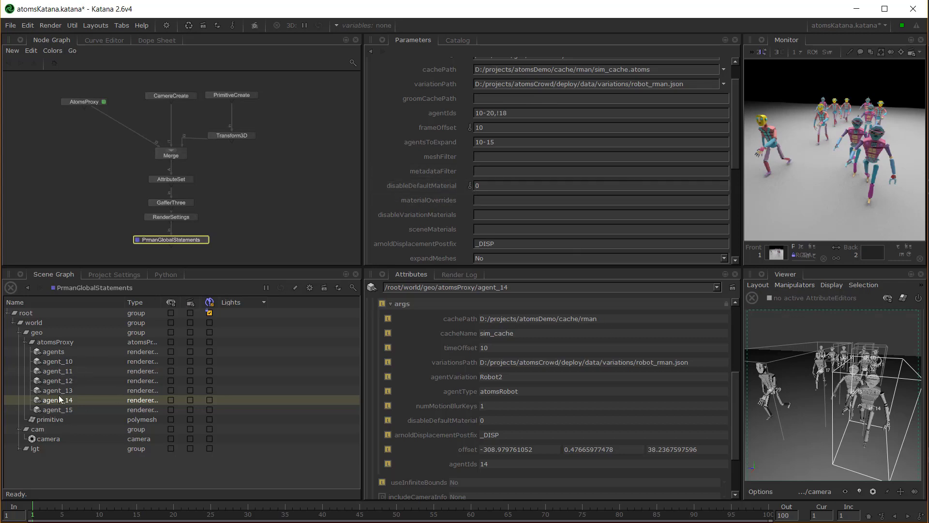
pyautogui.press('Tab')
pyautogui.write('transform')
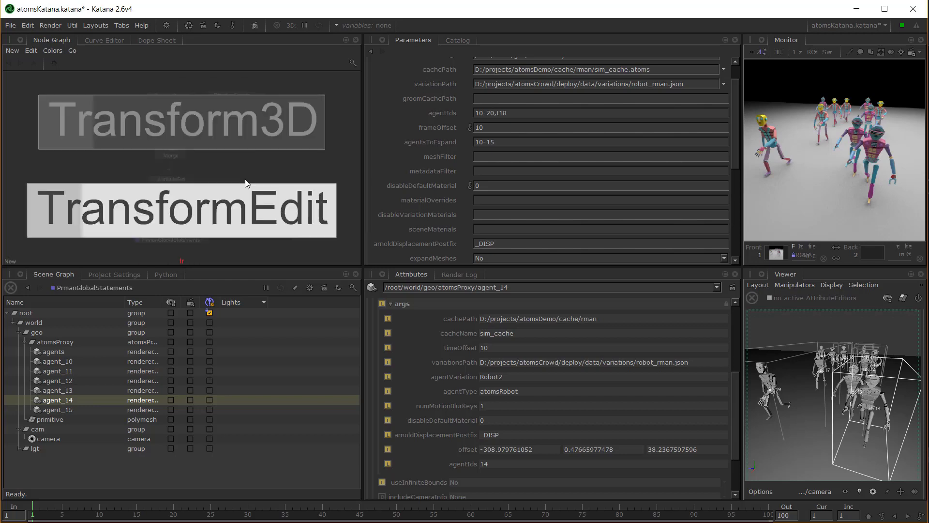
pyautogui.click(220, 140)
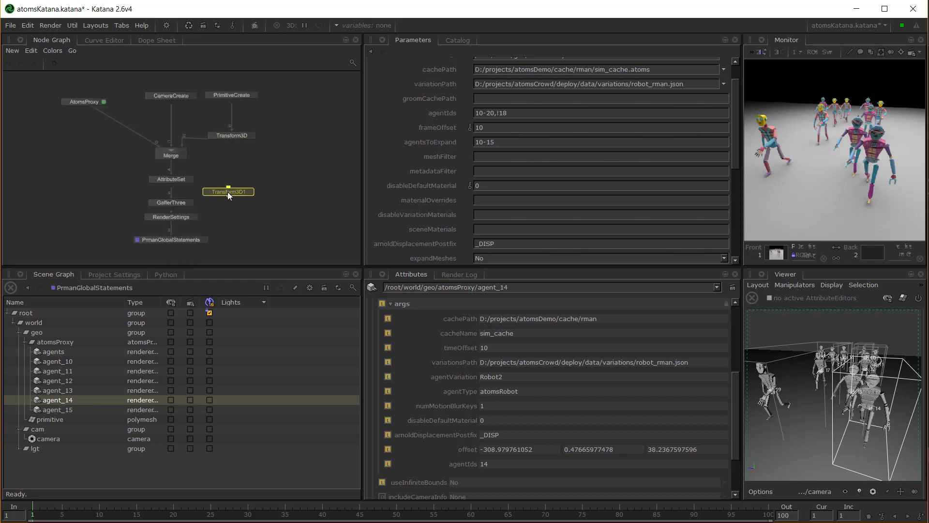
pyautogui.moveTo(168, 191); pyautogui.dragTo(217, 189)
pyautogui.moveTo(211, 197); pyautogui.dragTo(172, 203)
pyautogui.click(235, 192)
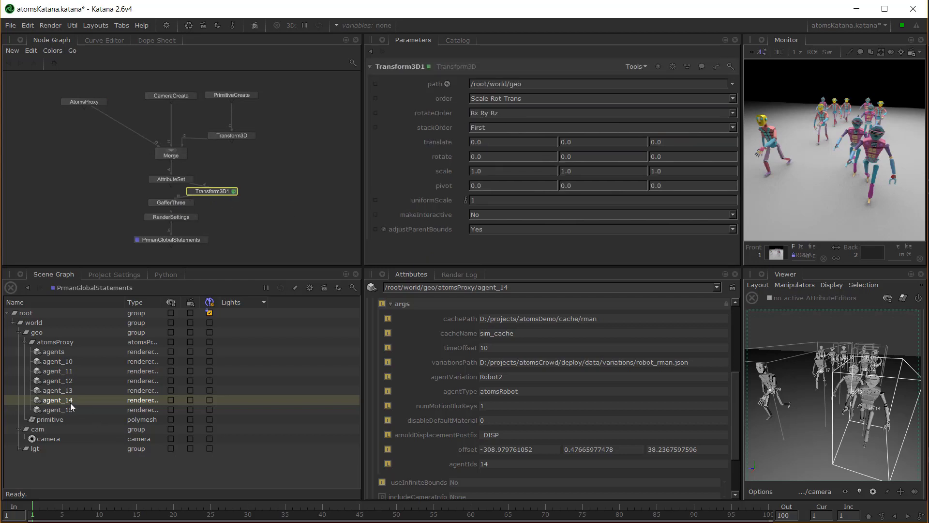
# - Target the new Transform3D at /root/world/geo/atomsProxy/agent_14, with stackOrder set to Last and makeInteractive set to Yes
pyautogui.moveTo(70, 403); pyautogui.dragTo(514, 82)
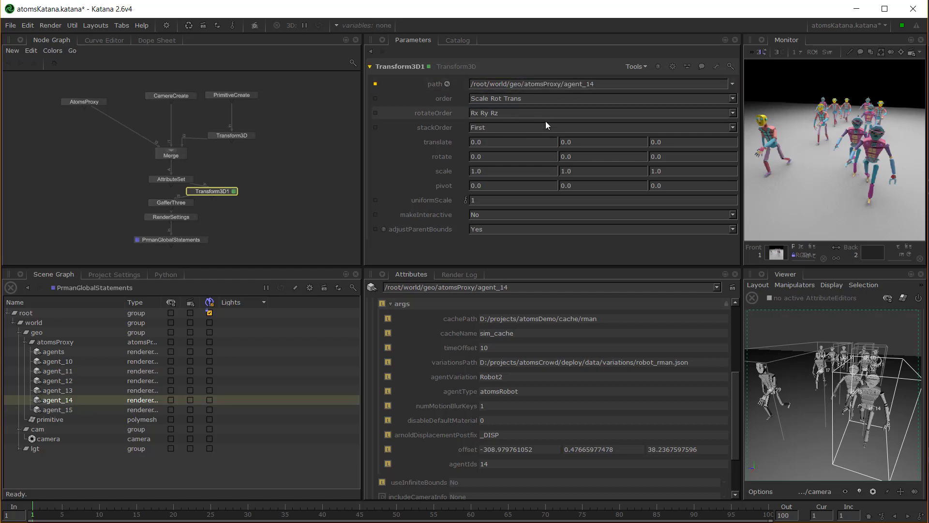
pyautogui.click(480, 127)
pyautogui.click(482, 141)
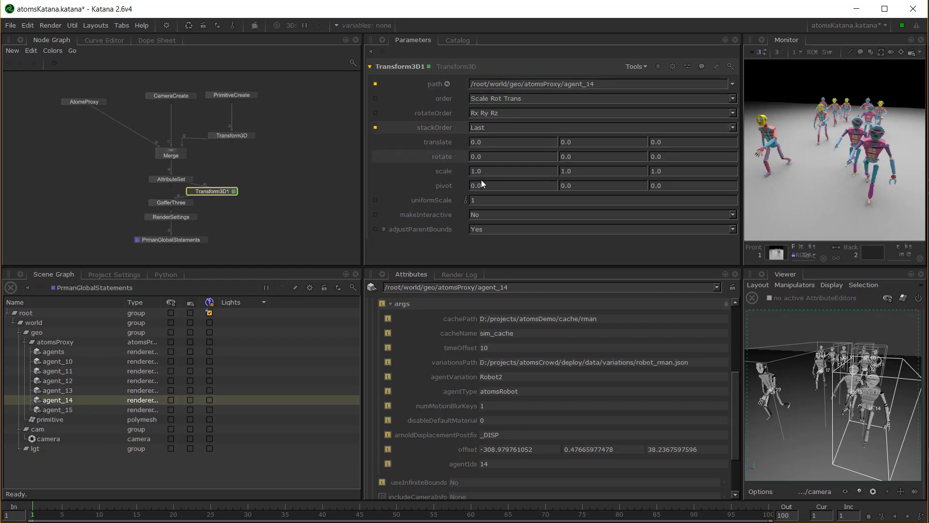
pyautogui.click(481, 213)
pyautogui.click(484, 222)
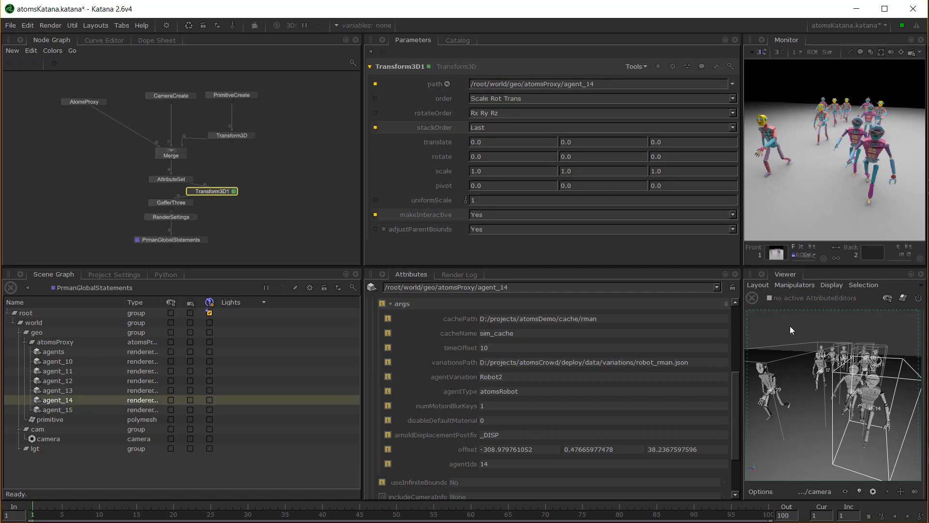
# - Move agent_14 interactively in the viewer by about -118.6 in X and 246.5 in Z, beside the crowd's front runner
pyautogui.click(793, 286)
pyautogui.click(802, 327)
pyautogui.moveTo(841, 404); pyautogui.dragTo(802, 401)
pyautogui.moveTo(806, 400); pyautogui.dragTo(774, 390)
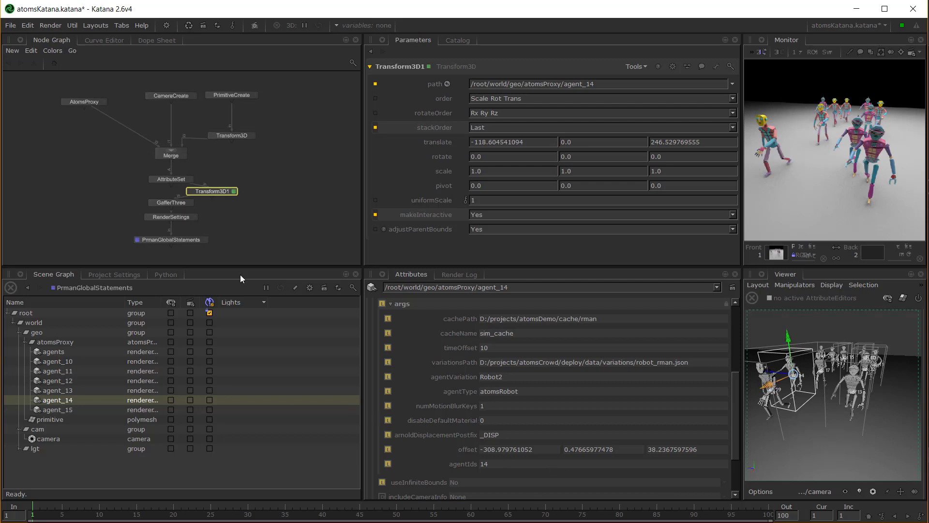
# - Run a preview render from PrmanGlobalStatements and save the scene
pyautogui.doubleClick(186, 240)
pyautogui.rightClick(189, 240)
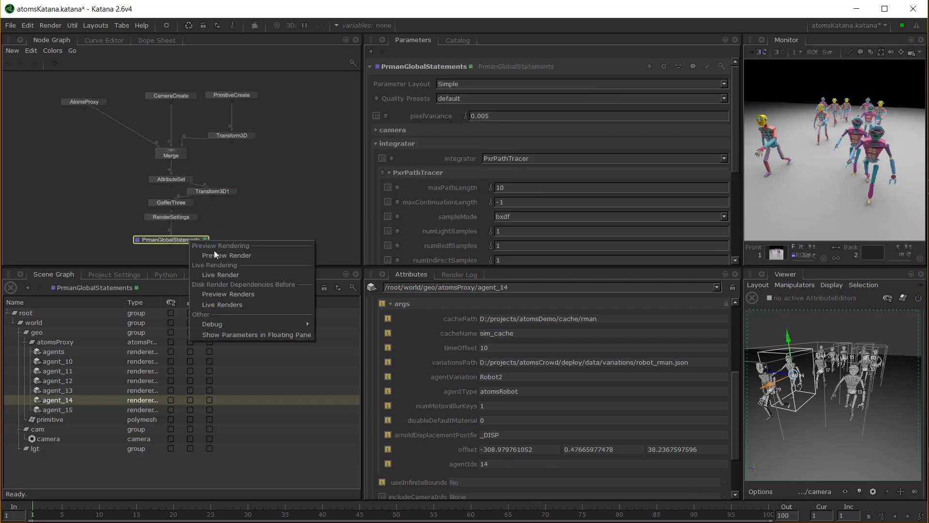
pyautogui.click(225, 256)
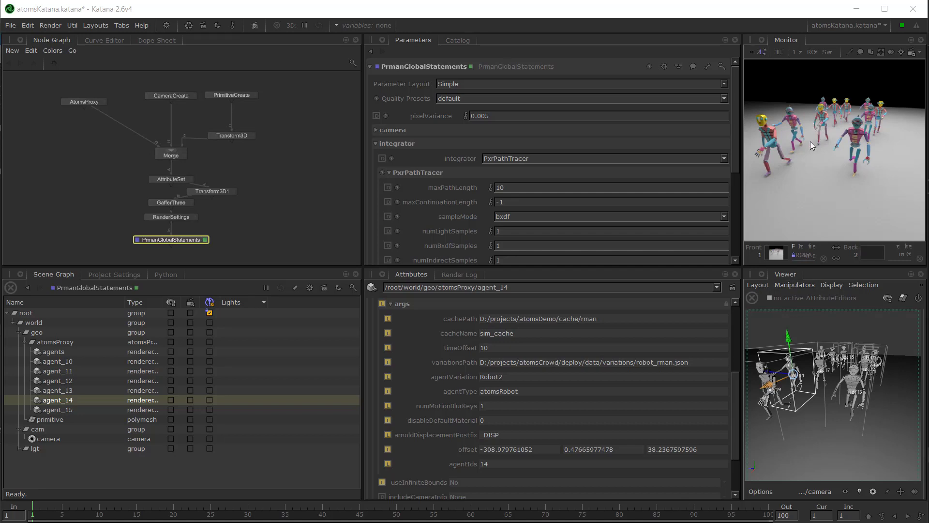
pyautogui.hotkey('ctrl', 's')
# - Set the AtomsProxy node's expandMeshes parameter to Yes
pyautogui.click(103, 100)
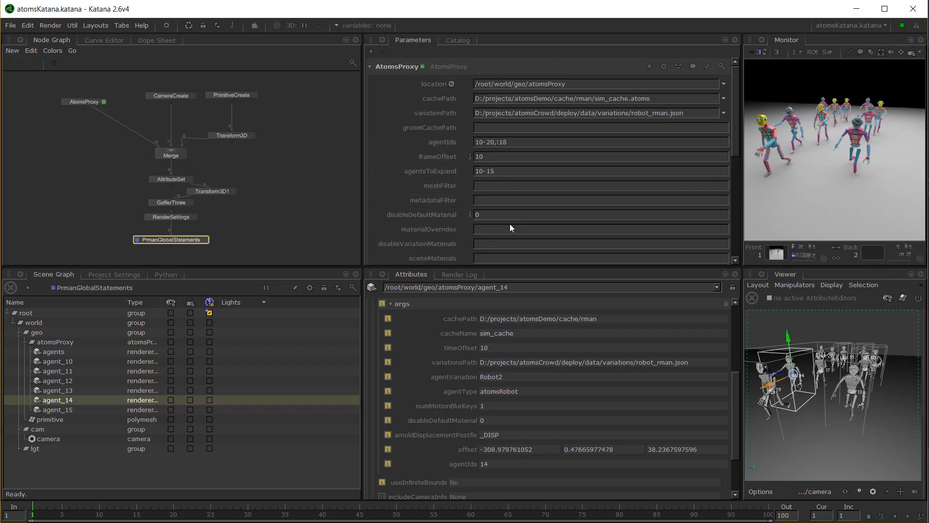
pyautogui.scroll(-1, 510, 225)
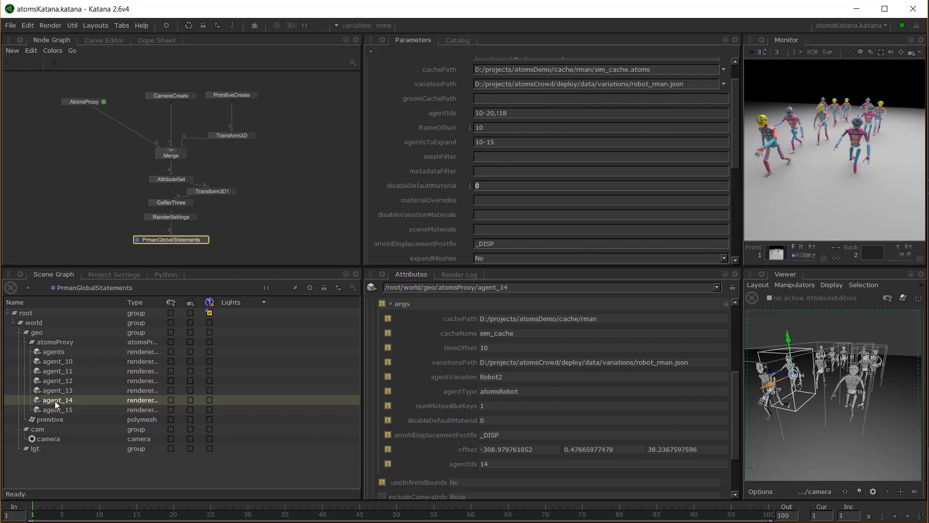
pyautogui.scroll(-2, 405, 198)
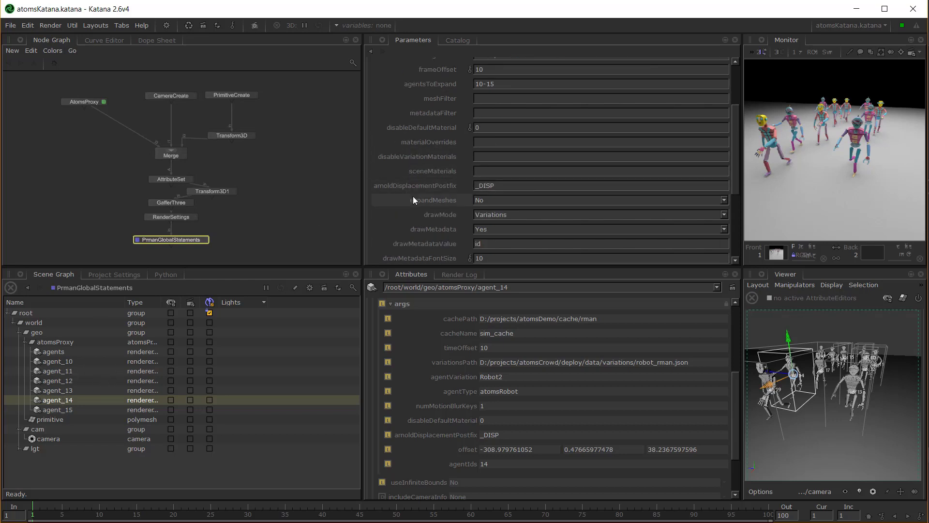
pyautogui.scroll(-1, 431, 184)
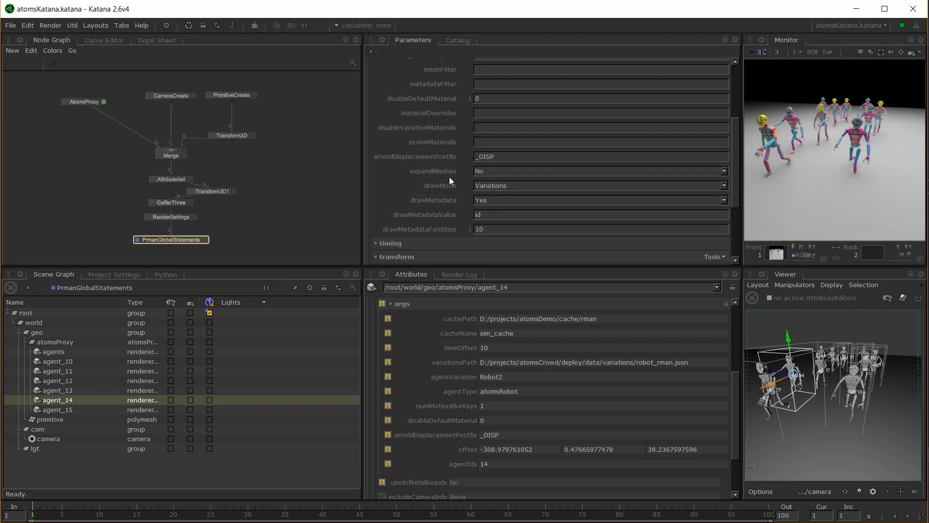
pyautogui.click(510, 173)
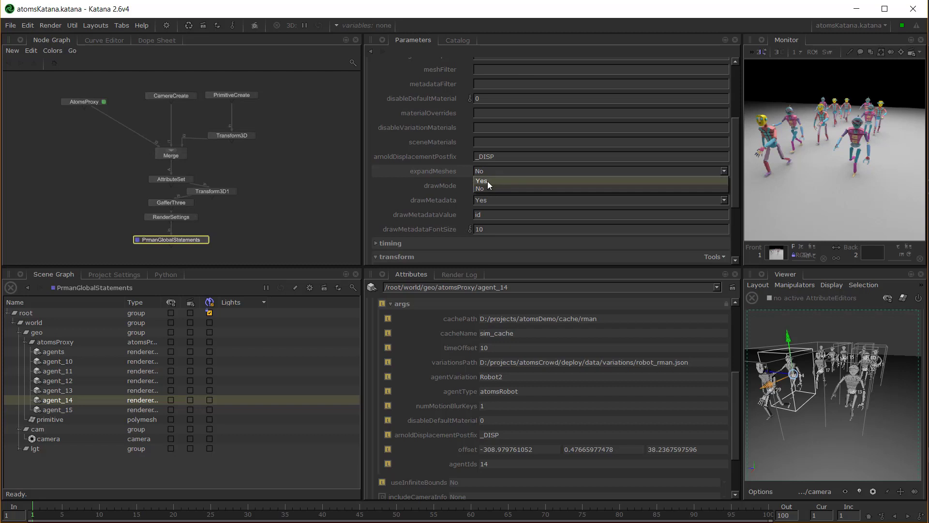
pyautogui.click(486, 181)
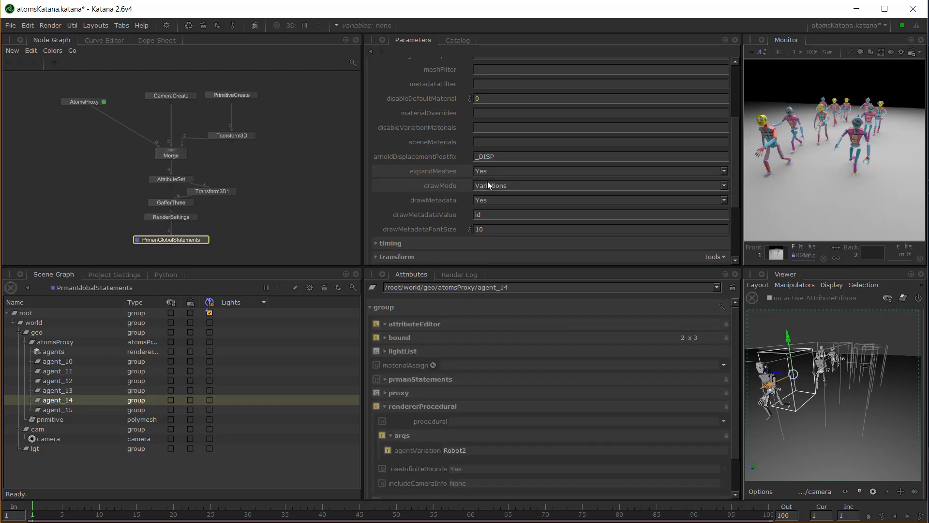
# - Expand agent_10 and agent_11 in the scene graph and inspect the attributes of agent_10's leg, arm and head meshes
pyautogui.click(60, 360)
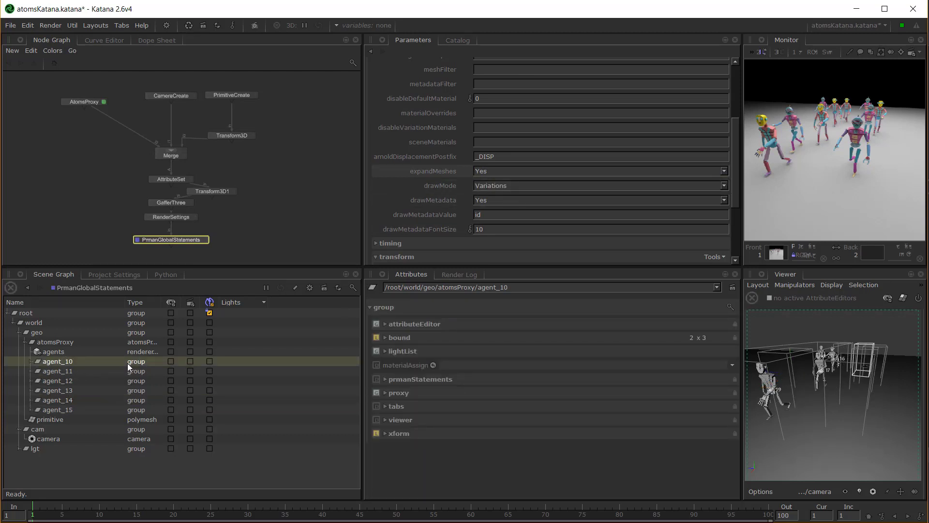
pyautogui.click(30, 361)
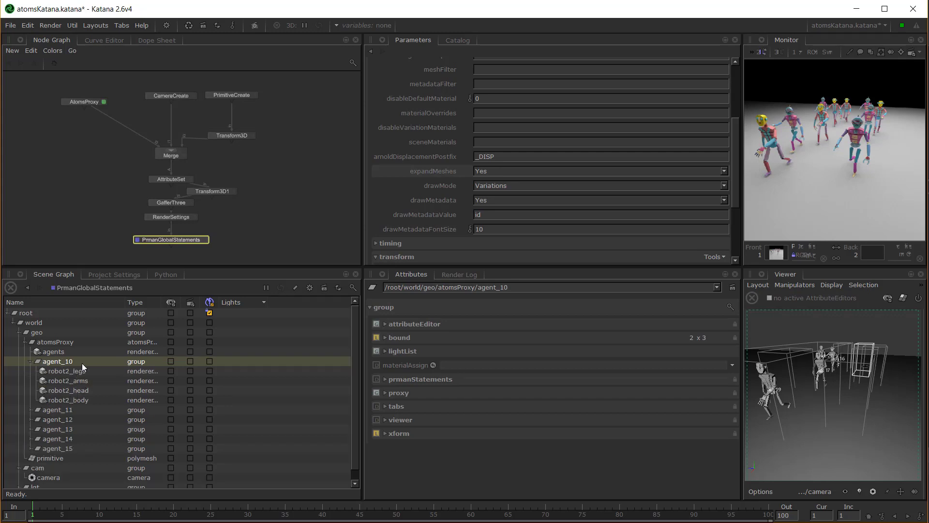
pyautogui.click(31, 410)
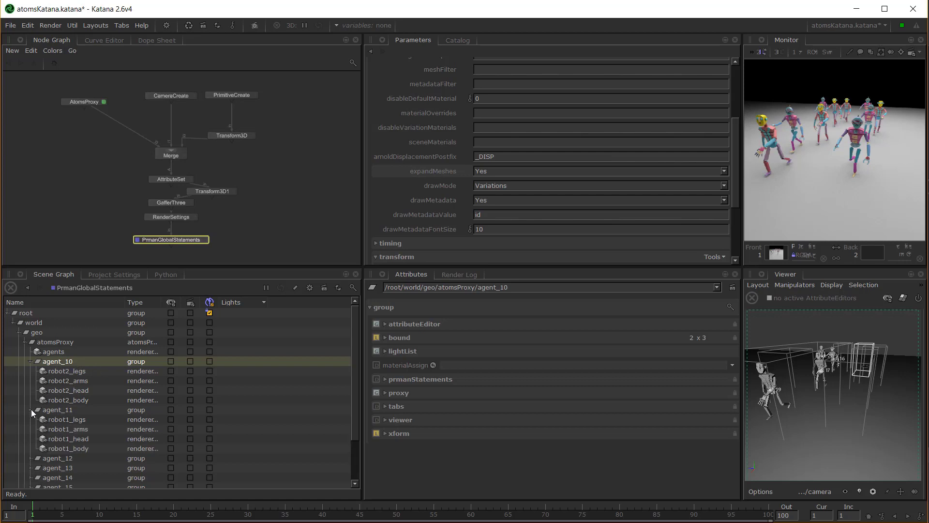
pyautogui.click(73, 374)
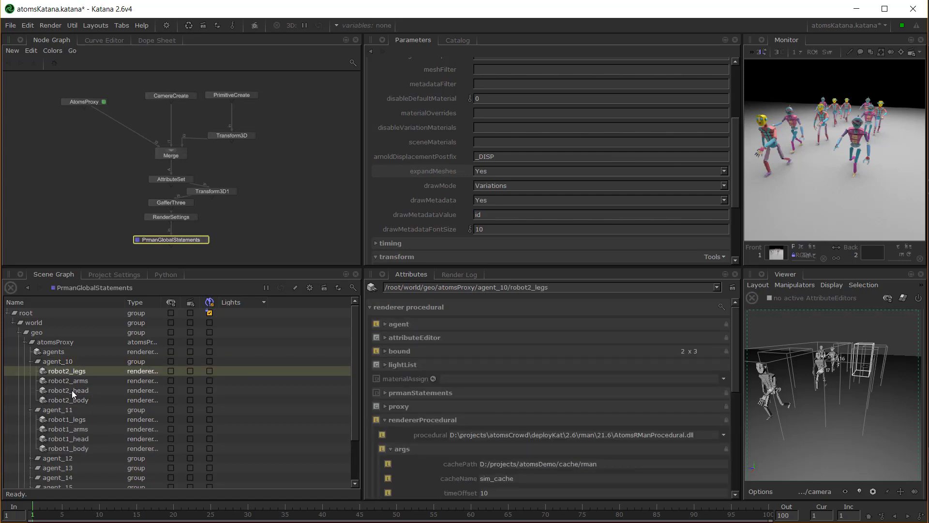
pyautogui.click(71, 390)
pyautogui.click(70, 378)
pyautogui.click(71, 372)
# - Set disableDefaultMaterial to 1 and disableVariationMaterials to * on AtomsProxy
pyautogui.doubleClick(499, 98)
pyautogui.write('1')
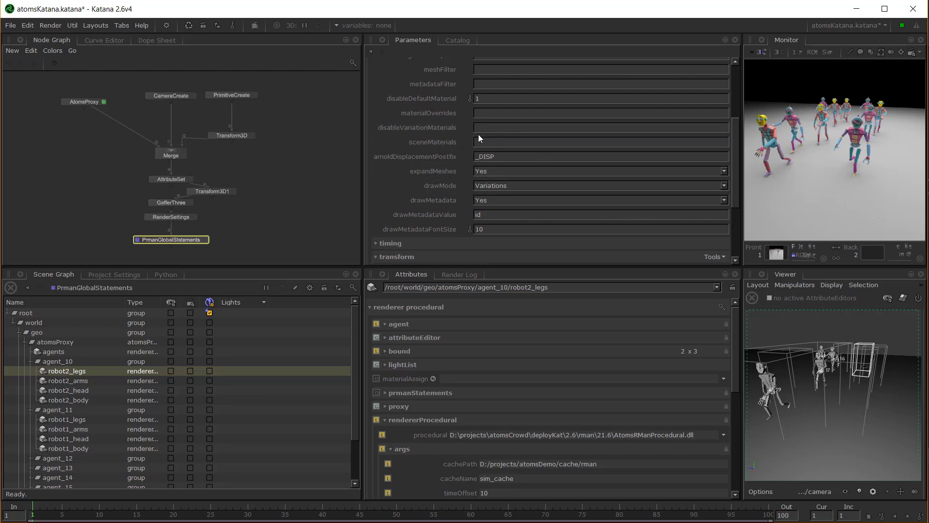
pyautogui.click(498, 129)
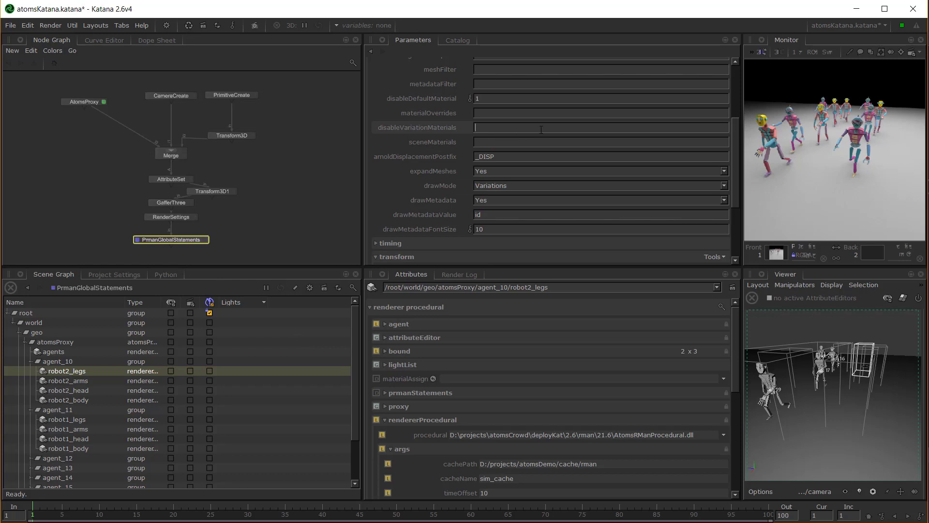
pyautogui.write('*')
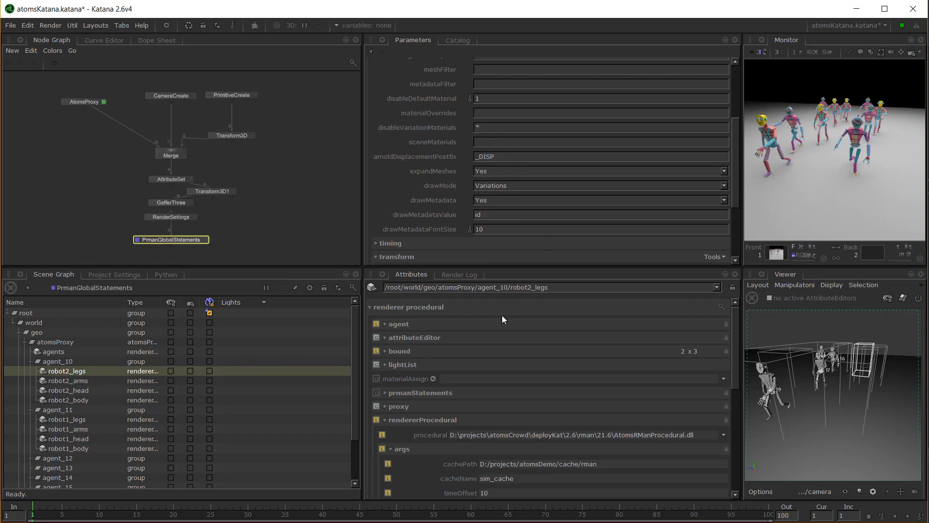
# - Check the material-disabling arguments on agent_10's robot2_legs and preview-render PrmanGlobalStatements again
pyautogui.scroll(-6, 517, 358)
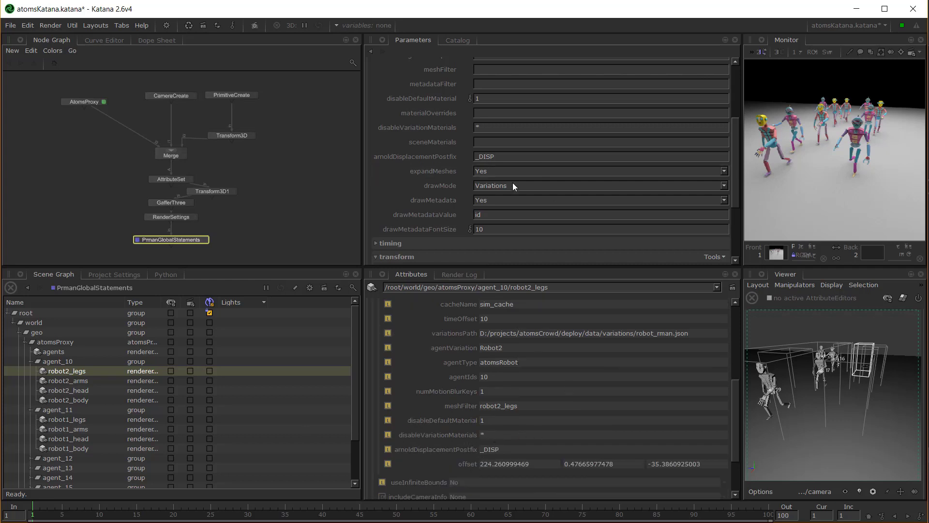
pyautogui.rightClick(169, 238)
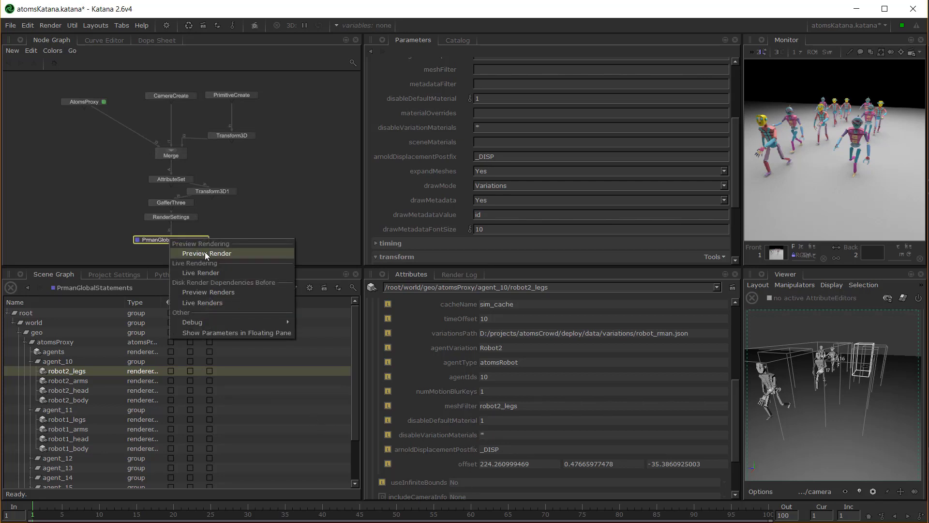
pyautogui.click(207, 253)
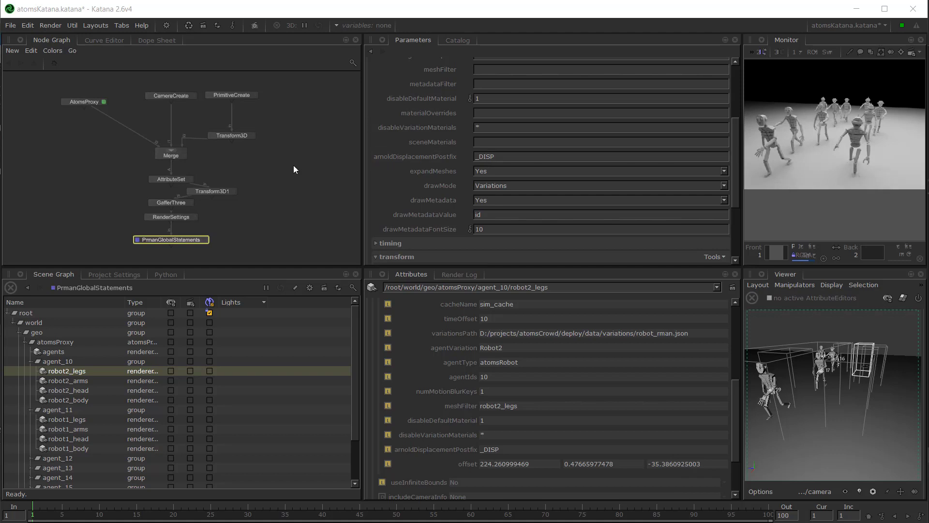
# - Create a Material node and give it a prman bxdf shader of type PxrDisney
pyautogui.press('Tab')
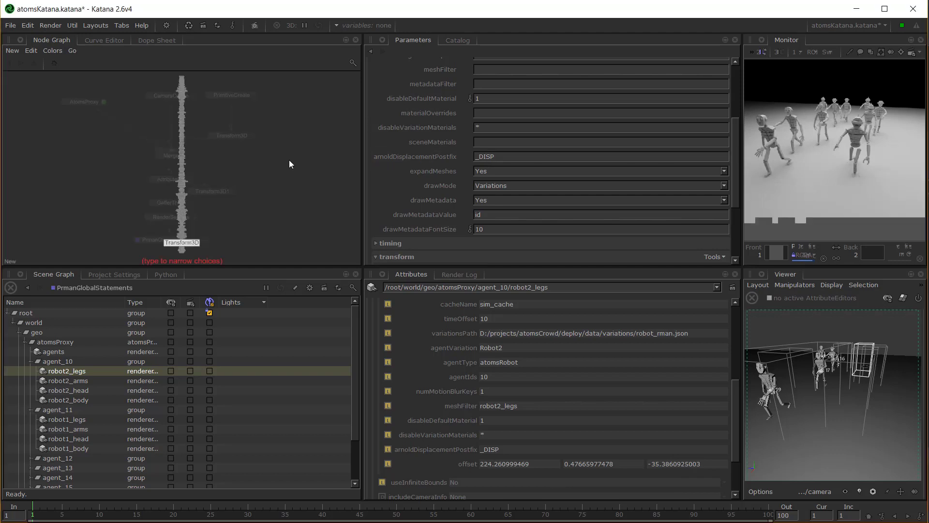
pyautogui.write('mate')
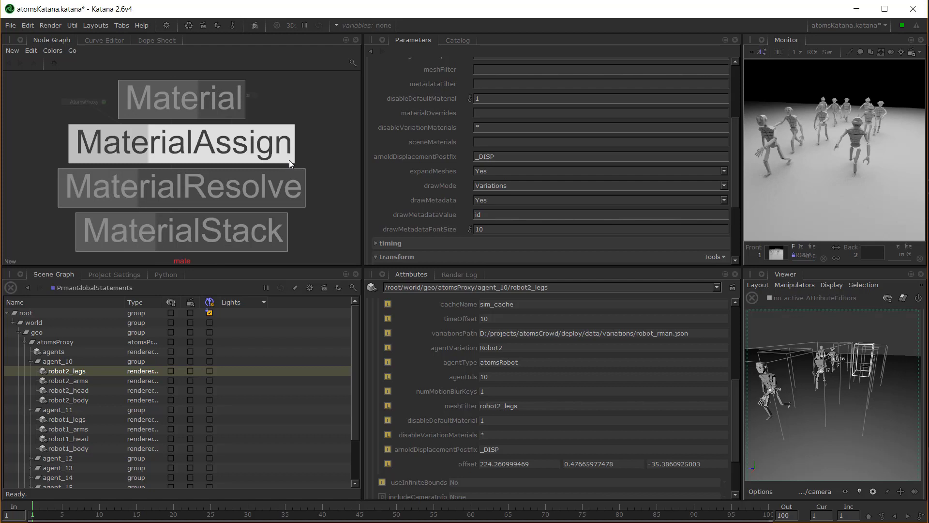
pyautogui.click(225, 97)
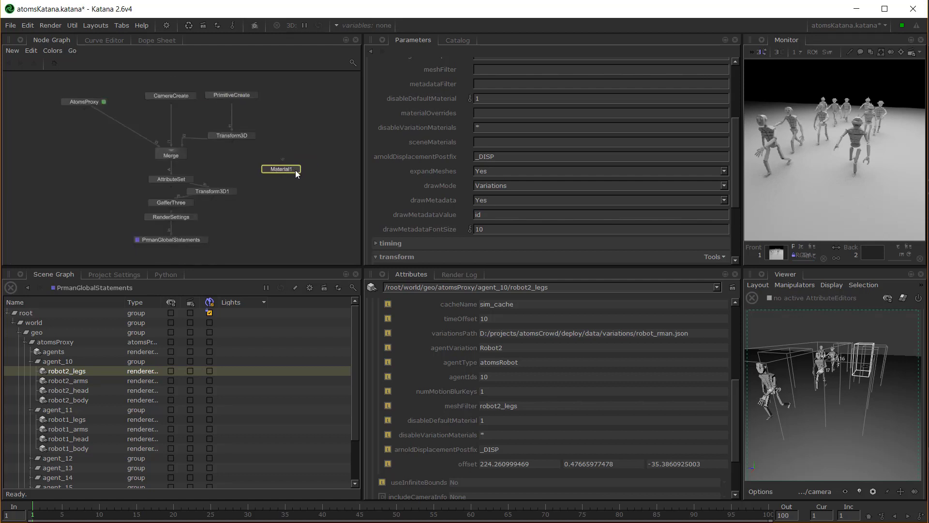
pyautogui.click(295, 170)
pyautogui.click(414, 143)
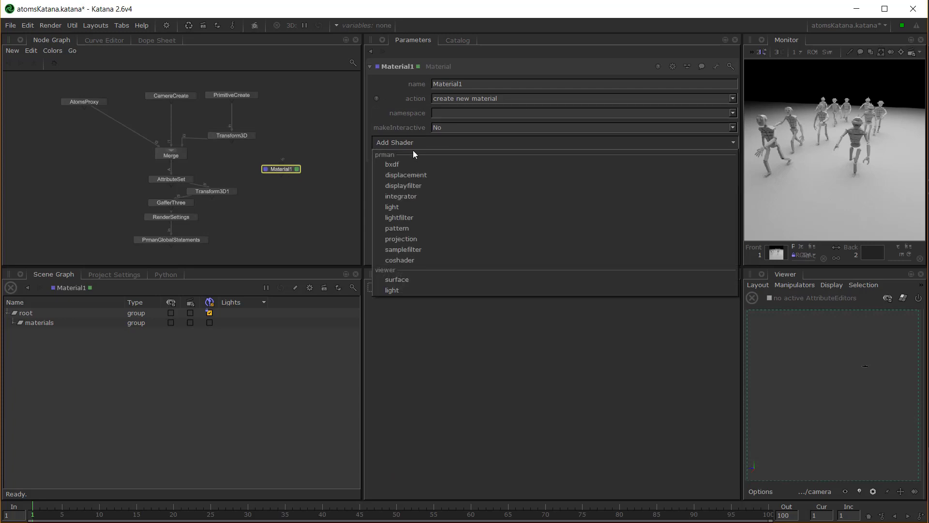
pyautogui.click(408, 165)
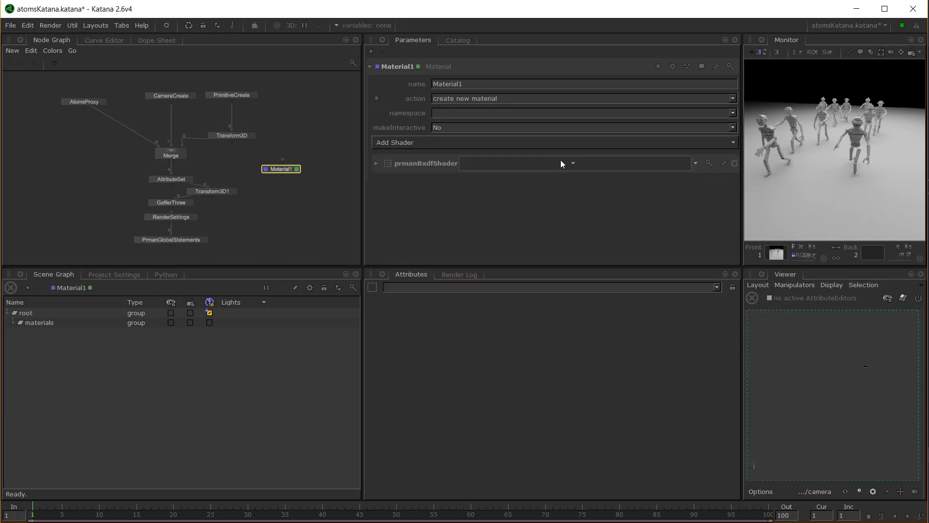
pyautogui.click(575, 164)
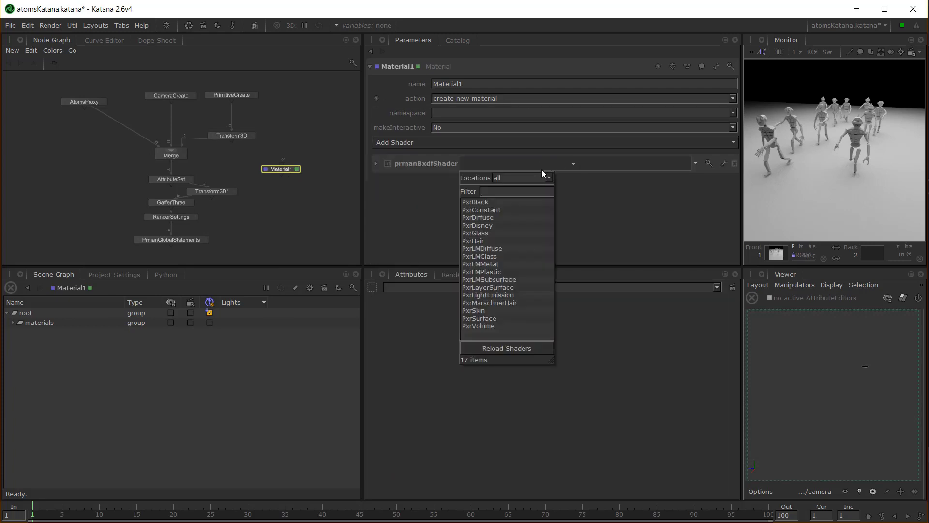
pyautogui.click(487, 225)
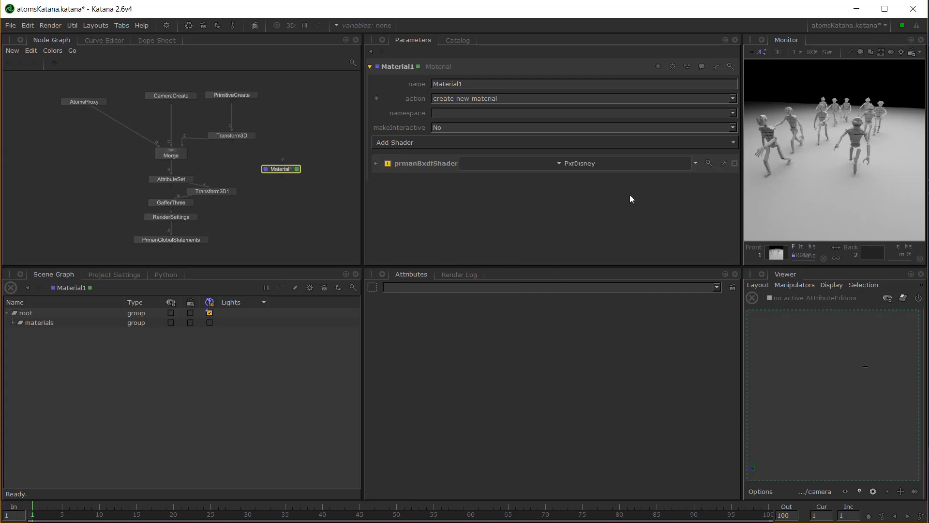
# - Set the PxrDisney shader's base color on Material1 to red (0.6162, 0.0016, 0.0016)
pyautogui.click(375, 163)
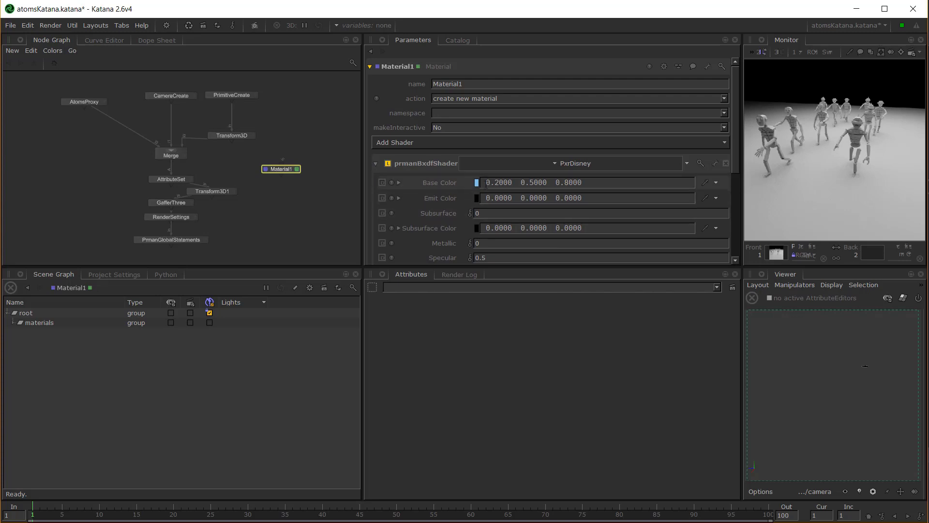
pyautogui.click(475, 183)
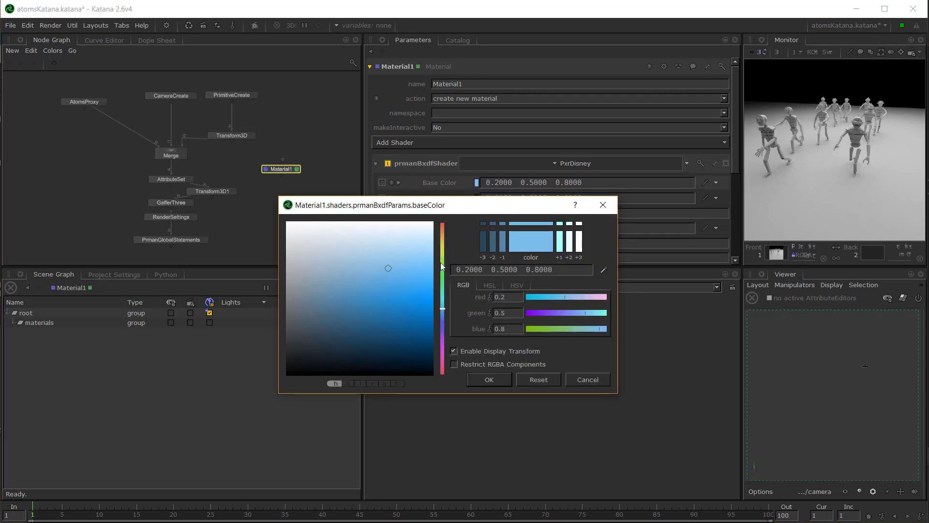
pyautogui.click(444, 232)
pyautogui.moveTo(444, 232); pyautogui.dragTo(442, 224)
pyautogui.click(426, 312)
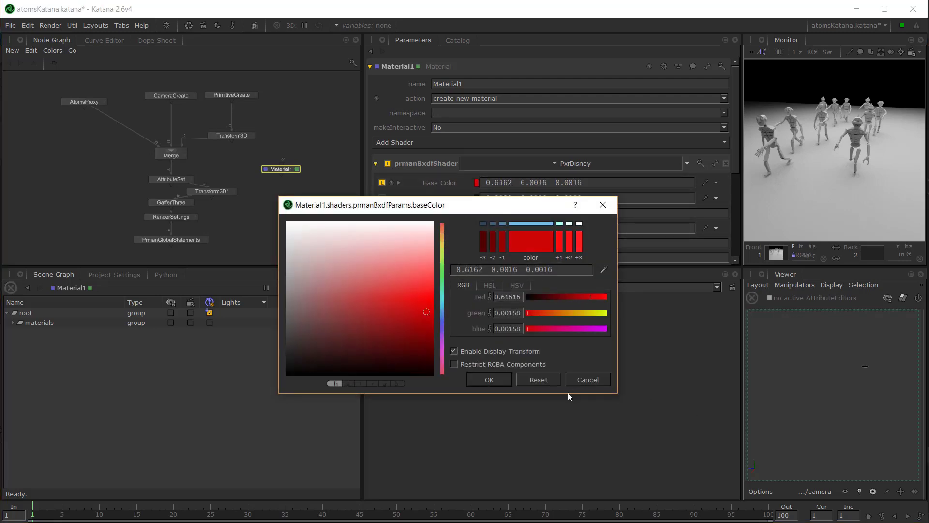
pyautogui.click(490, 380)
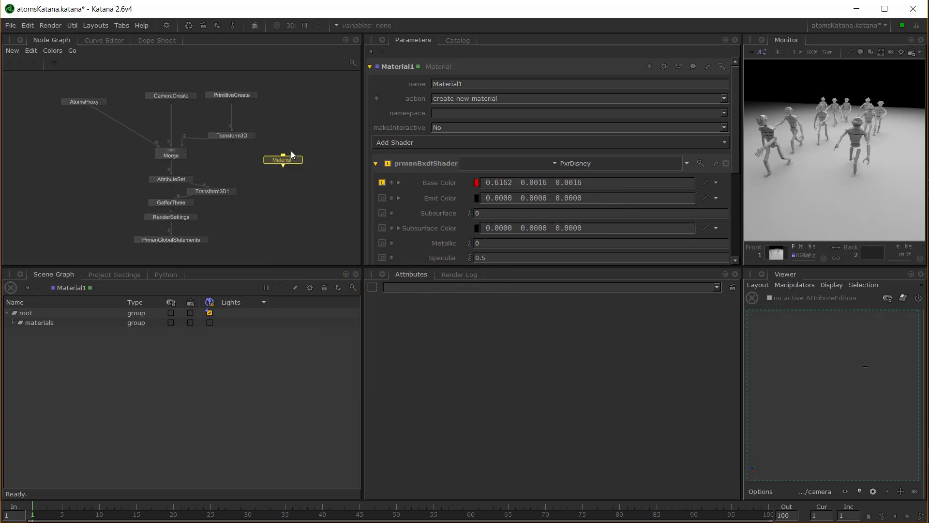
# - Insert a MaterialAssign node between Transform3D1 and GafferThree, and connect Material1 into the Merge node
pyautogui.press('Tab')
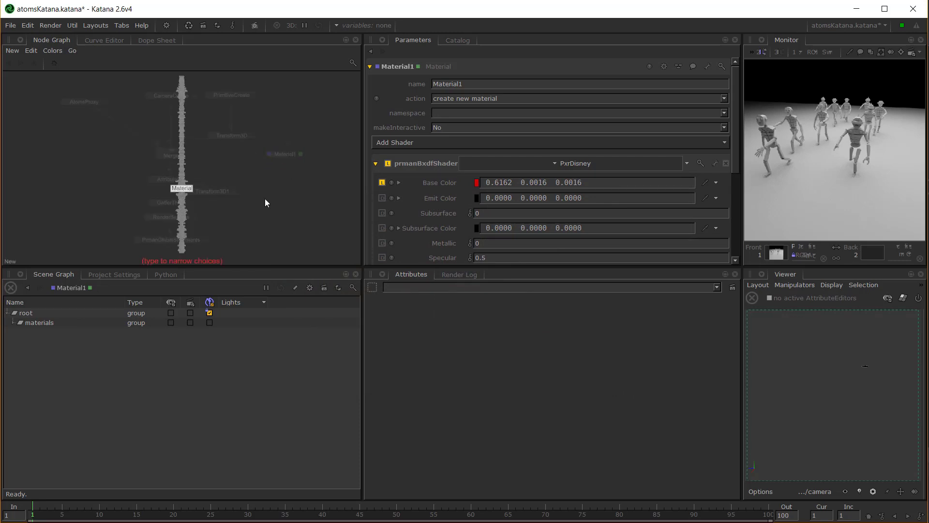
pyautogui.write('mater')
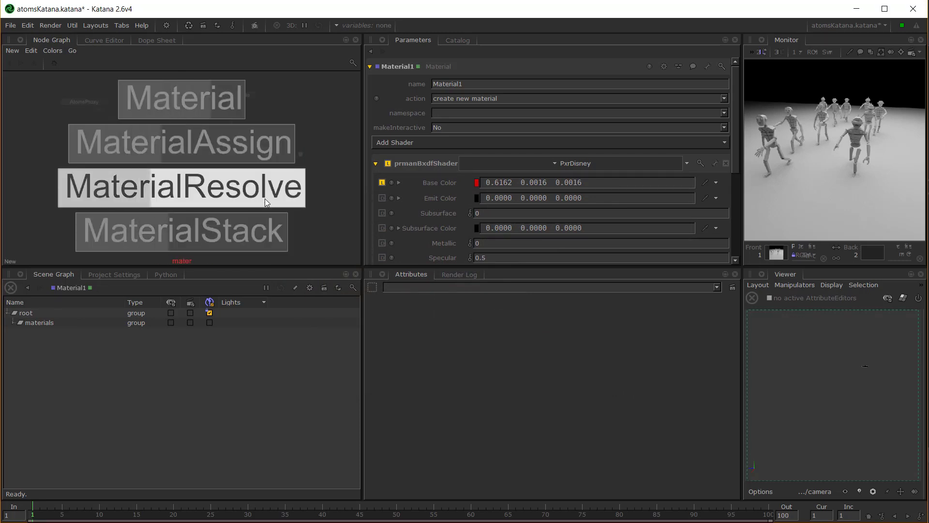
pyautogui.click(236, 144)
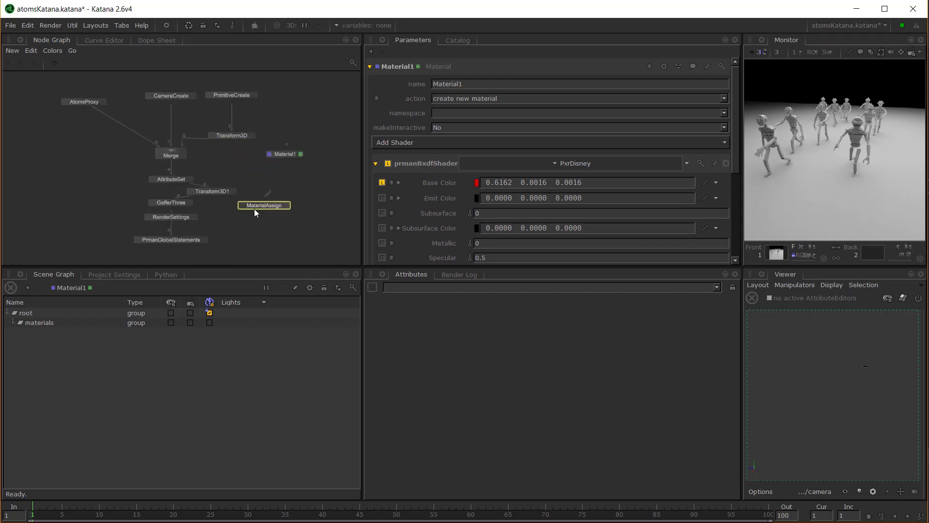
pyautogui.moveTo(124, 205); pyautogui.dragTo(186, 246)
pyautogui.moveTo(268, 204); pyautogui.dragTo(203, 221)
pyautogui.moveTo(285, 159); pyautogui.dragTo(184, 146)
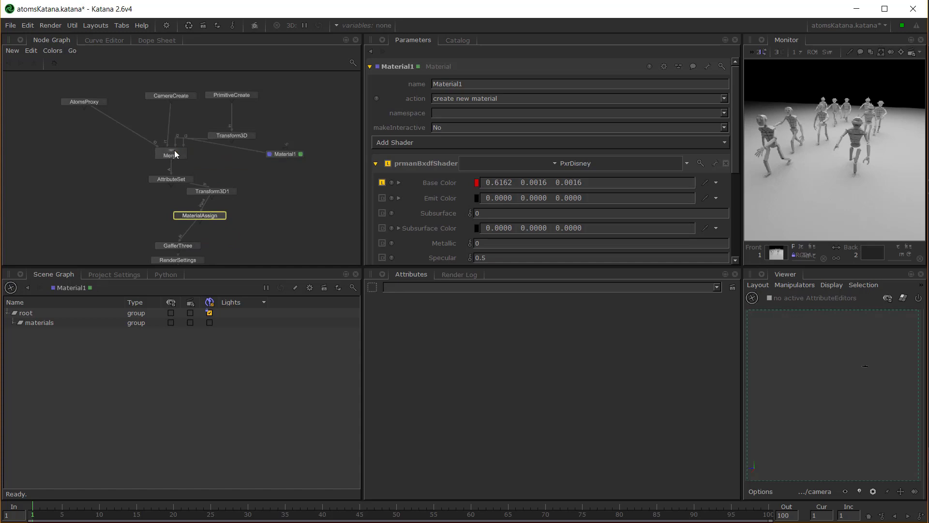
# - Open MaterialAssign for editing, view the scene from PrmanGlobalStatements, and select agent_14 as the agent to work on
pyautogui.click(222, 216)
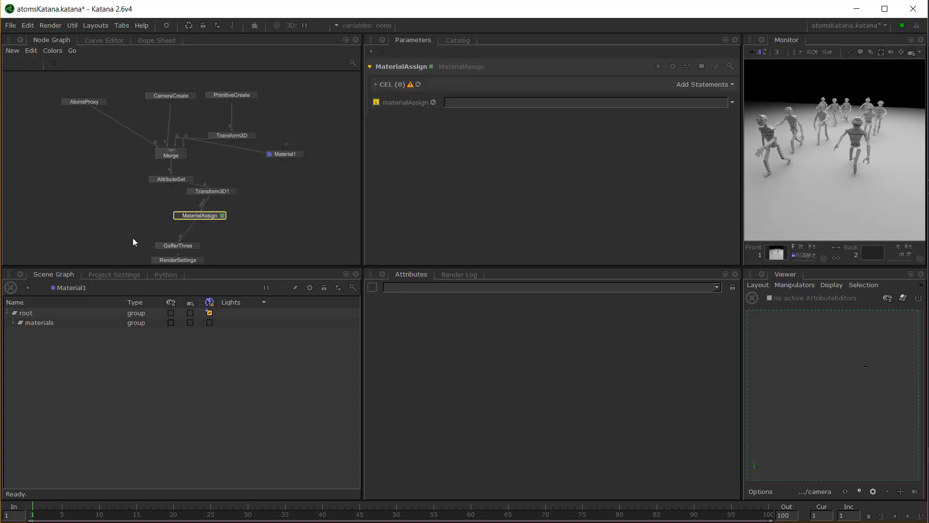
pyautogui.moveTo(220, 245); pyautogui.dragTo(228, 227, button='middle')
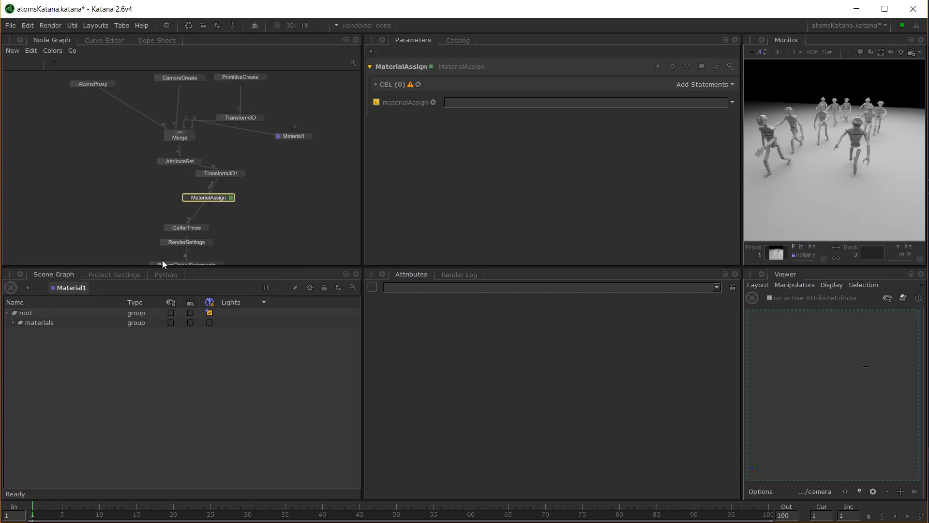
pyautogui.moveTo(182, 260); pyautogui.dragTo(182, 237, button='middle')
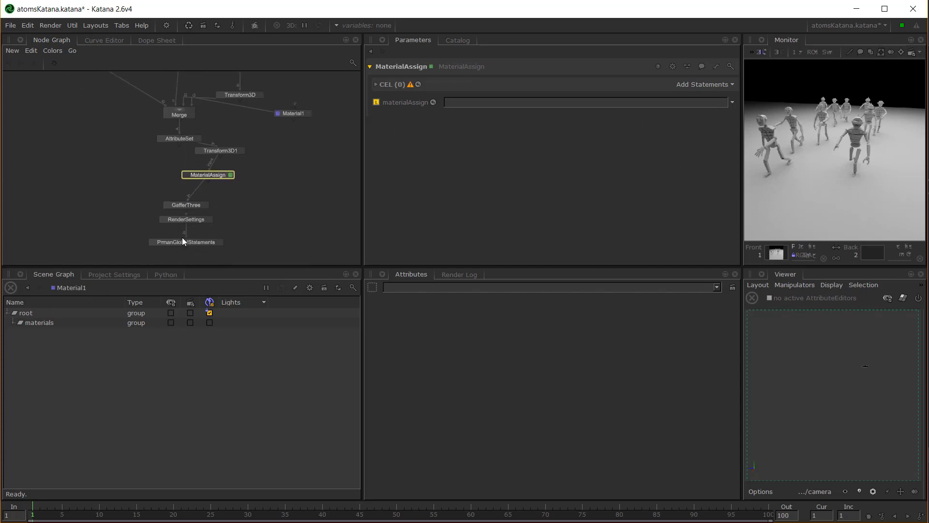
pyautogui.click(153, 242)
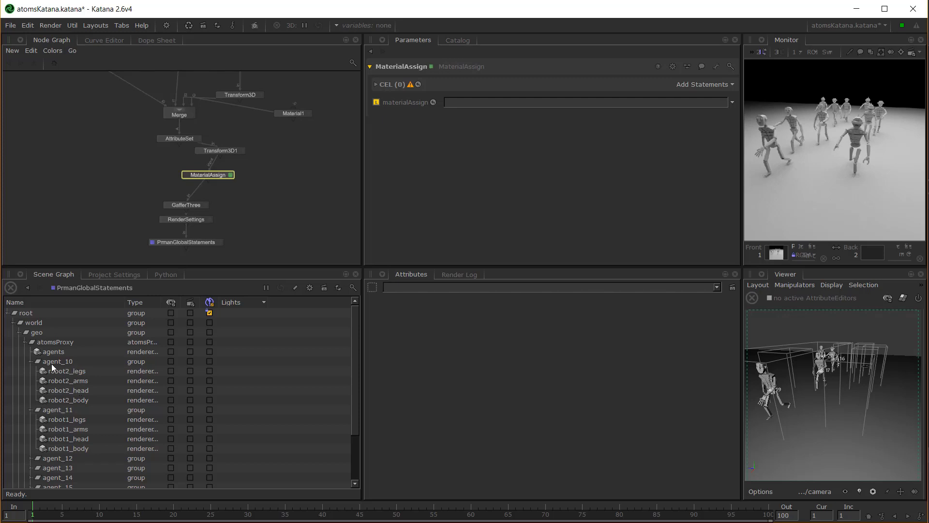
pyautogui.click(71, 371)
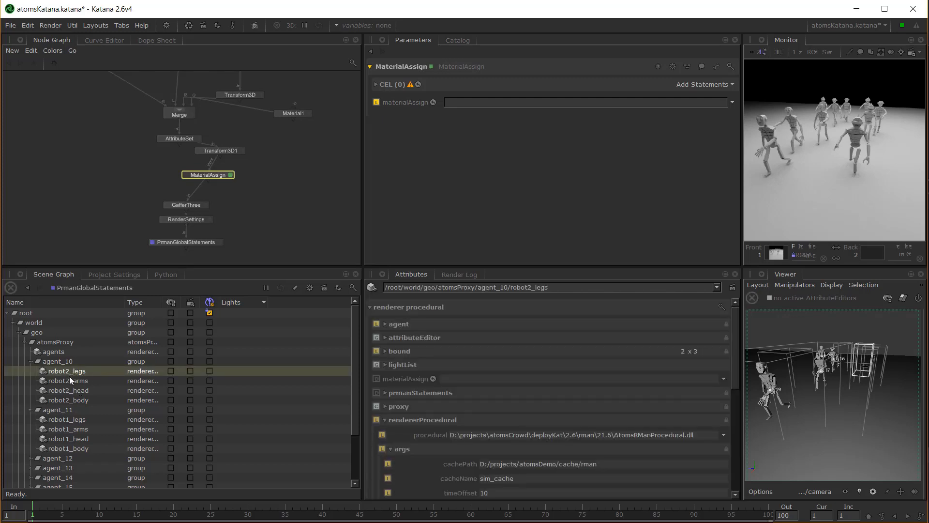
pyautogui.scroll(-2, 70, 419)
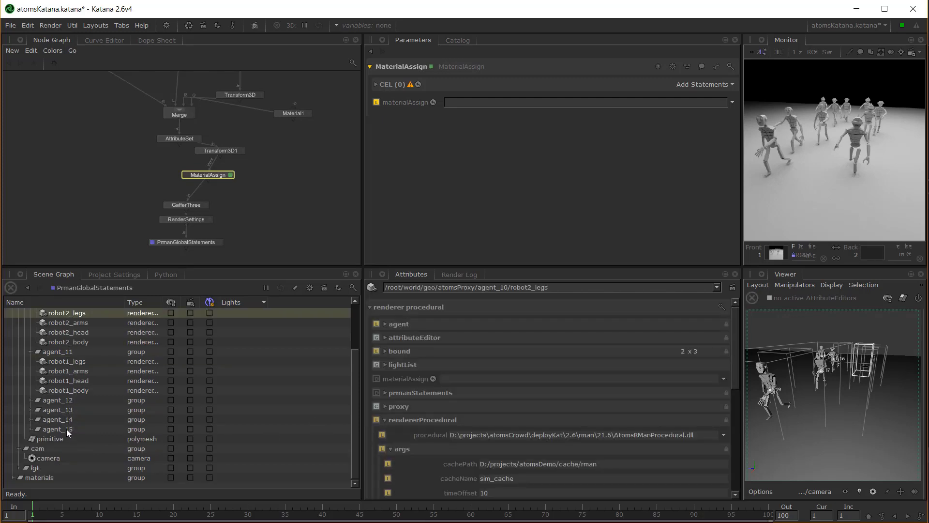
pyautogui.moveTo(867, 385)
pyautogui.keyDown('alt'); pyautogui.mouseDown()
pyautogui.moveTo(855, 403)
pyautogui.moveTo(855, 395)
pyautogui.mouseUp(); pyautogui.keyUp('alt')
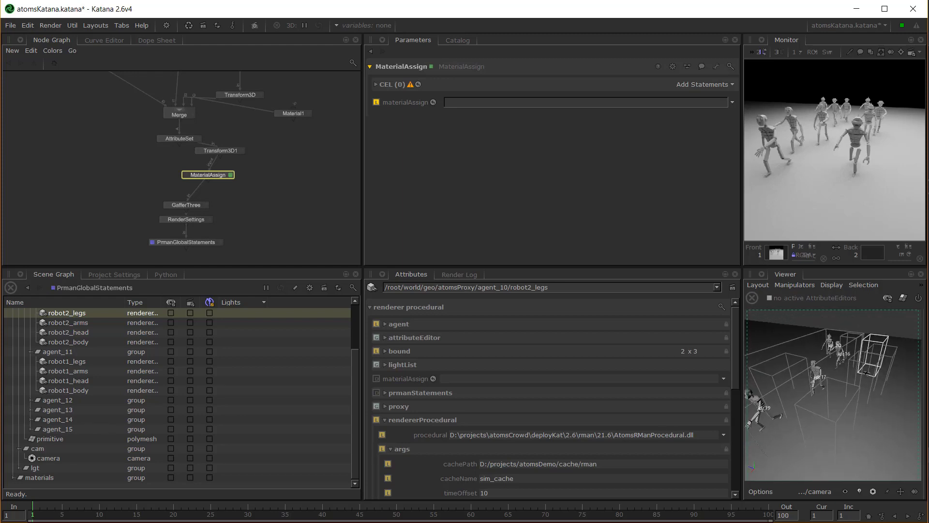
pyautogui.click(54, 420)
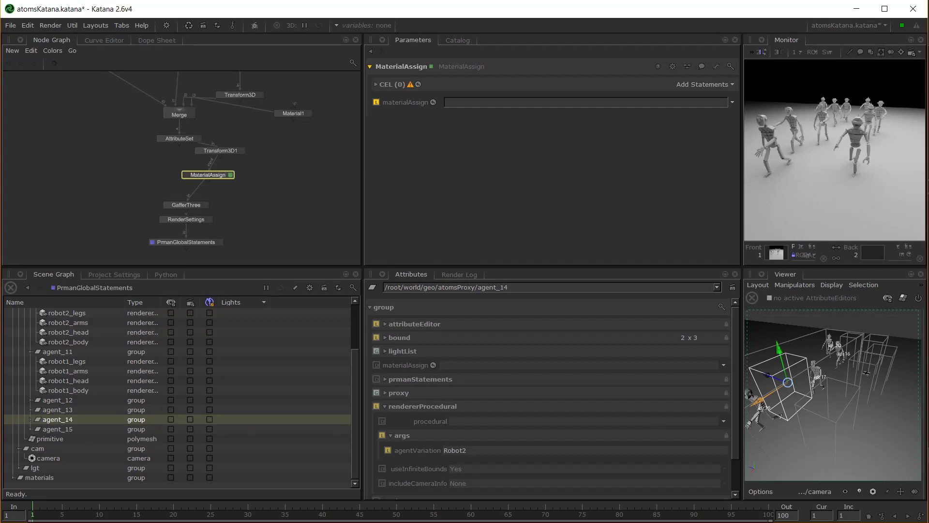
pyautogui.keyDown('alt'); pyautogui.moveTo(794, 378); pyautogui.dragTo(836, 411); pyautogui.keyUp('alt')
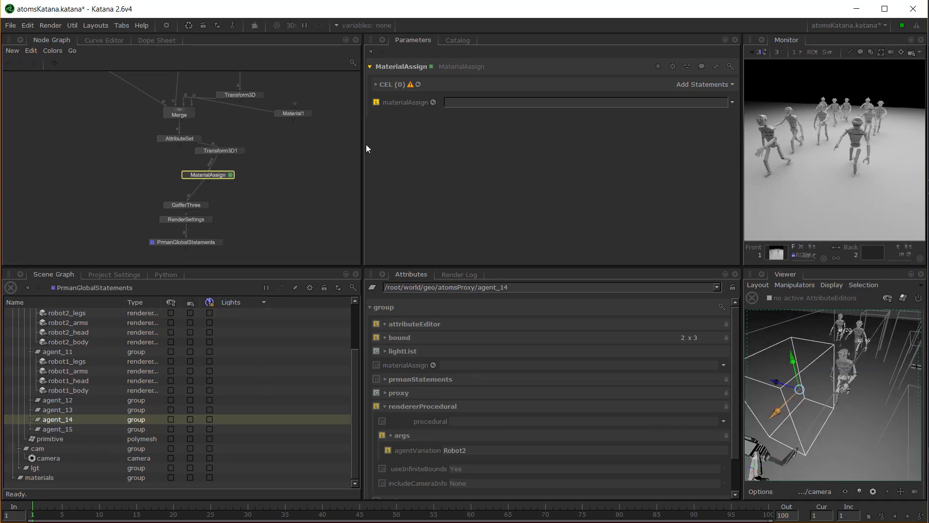
# - Add the custom CEL statement /root/world/geo/atomsProxy/agent_14/* to MaterialAssign and assign Material1 to it
pyautogui.click(707, 83)
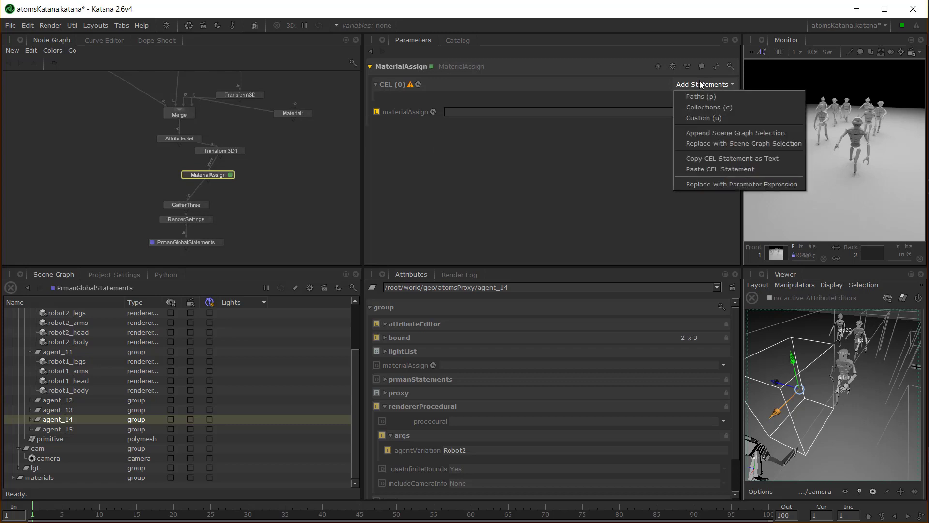
pyautogui.click(701, 120)
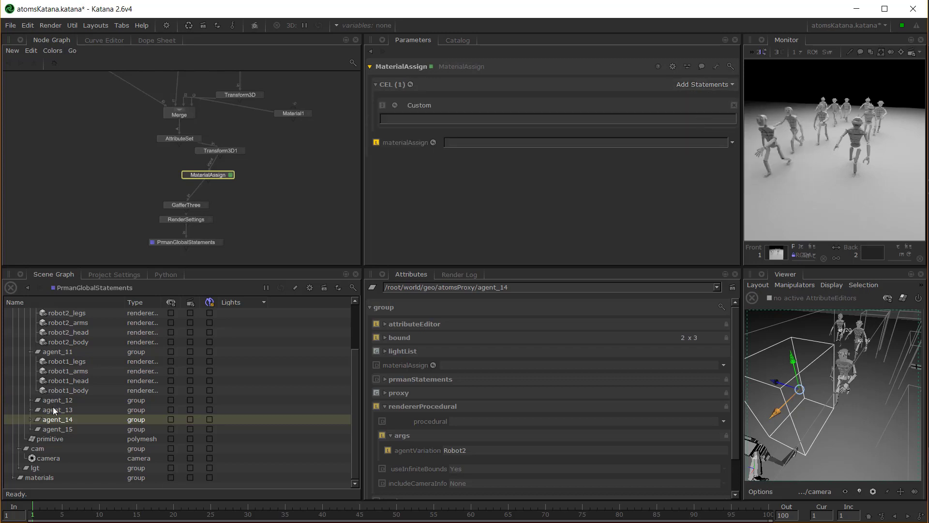
pyautogui.moveTo(54, 420); pyautogui.dragTo(401, 118)
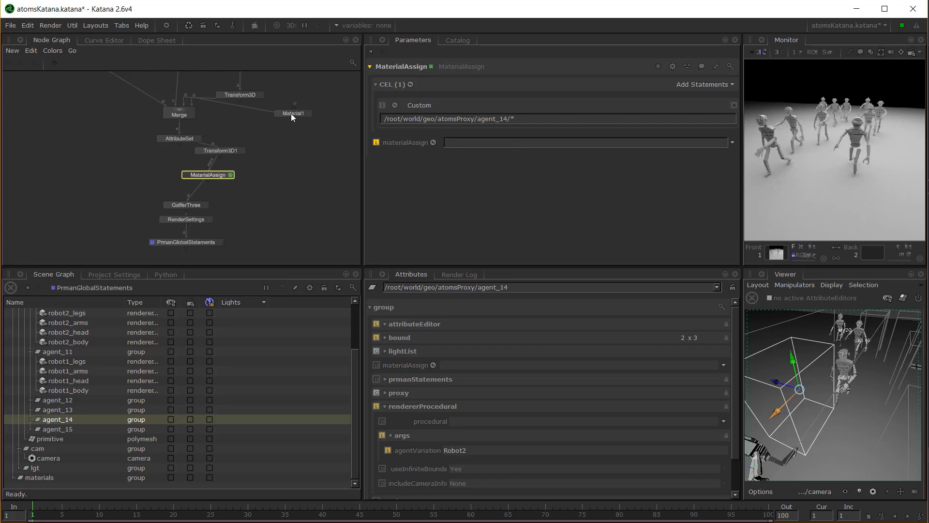
pyautogui.moveTo(295, 114); pyautogui.dragTo(471, 139)
# - Preview-render PrmanGlobalStatements and expand agent_14 in the scene graph
pyautogui.click(190, 240)
pyautogui.rightClick(191, 241)
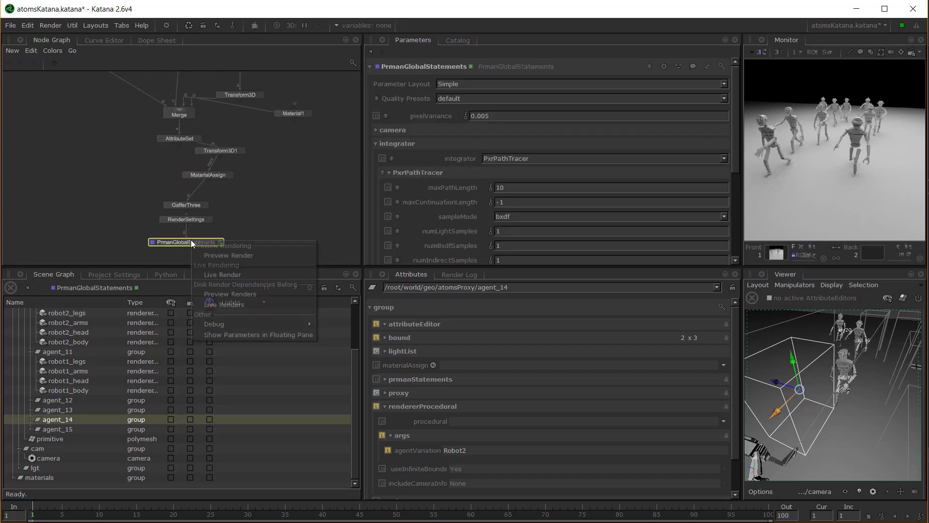
pyautogui.click(228, 256)
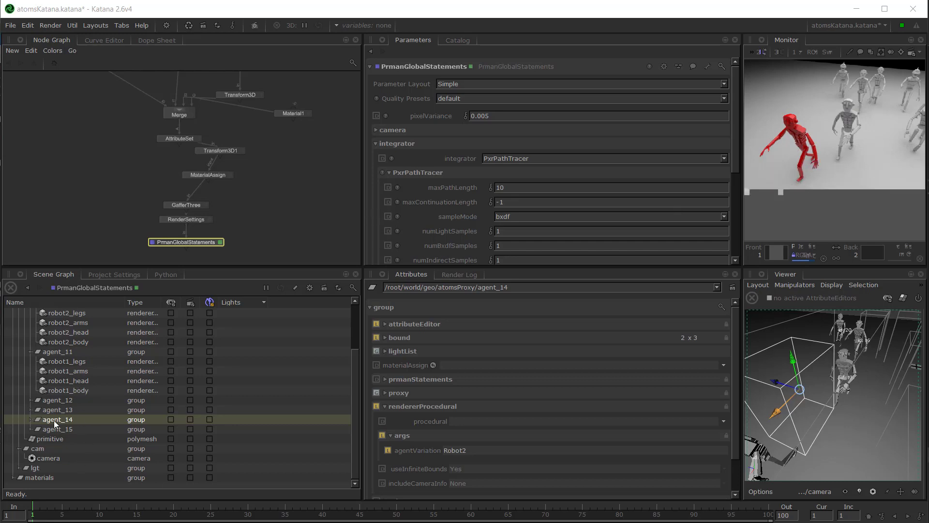
pyautogui.click(30, 420)
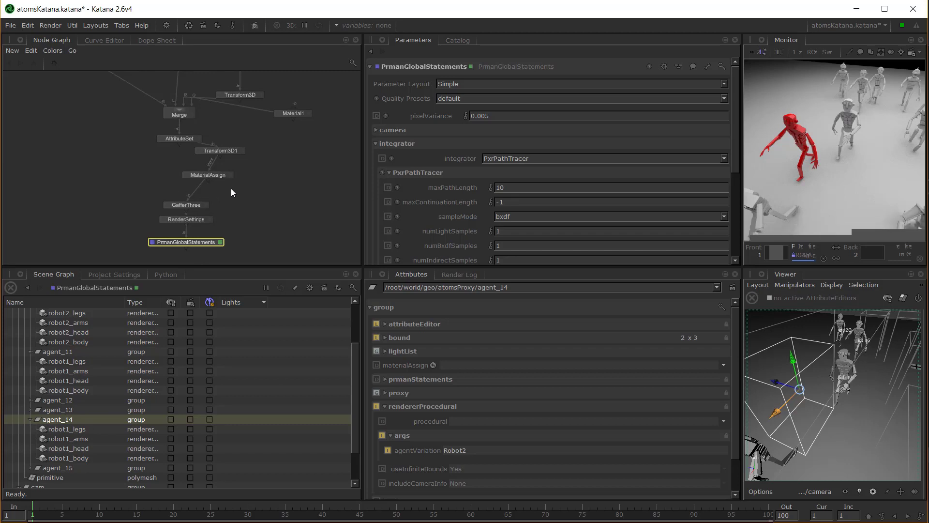
# - Insert an AttributeSet node between MaterialAssign and GafferThree and open its parameters
pyautogui.click(245, 189)
pyautogui.press('Tab')
pyautogui.write('attri')
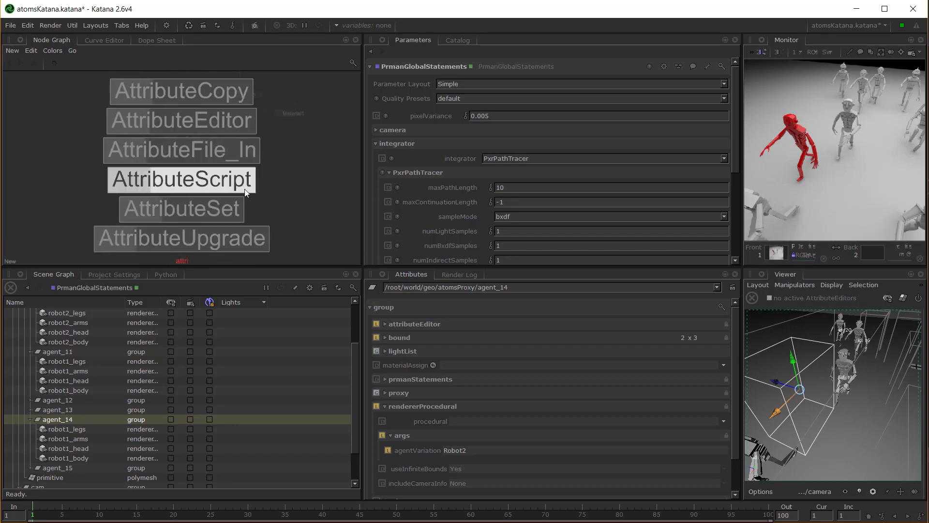
pyautogui.click(214, 205)
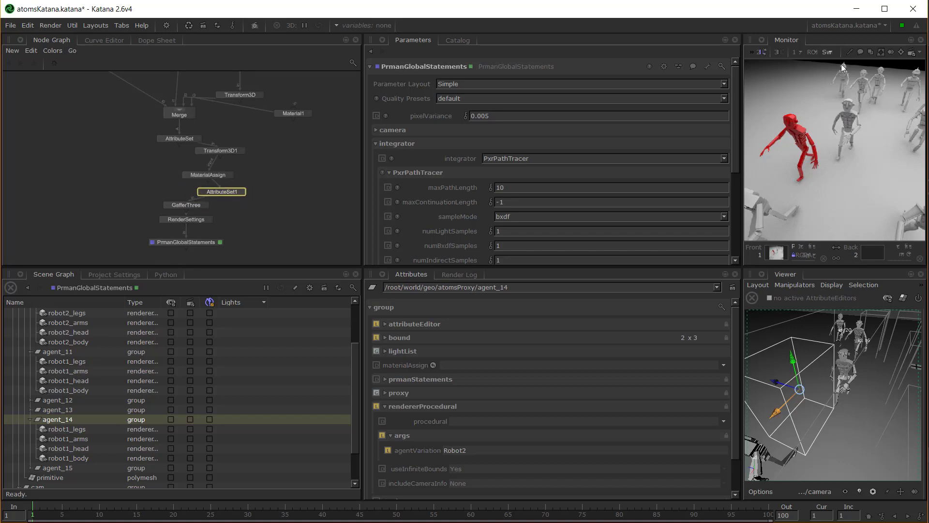
pyautogui.click(242, 191)
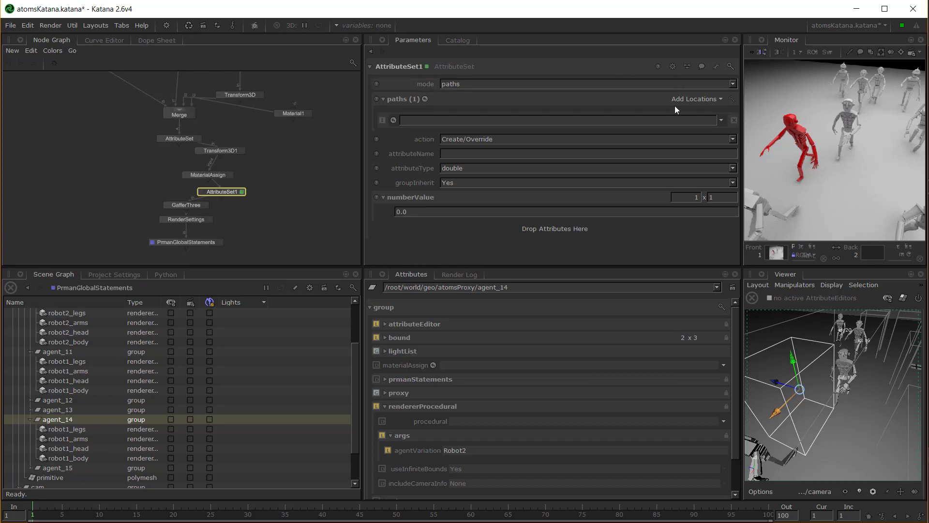
# - Switch AttributeSet1 to CEL mode and add the custom statement /root/world/geo/atomsProxy/agent_14/*
pyautogui.click(702, 100)
pyautogui.click(701, 100)
pyautogui.click(733, 85)
pyautogui.click(475, 99)
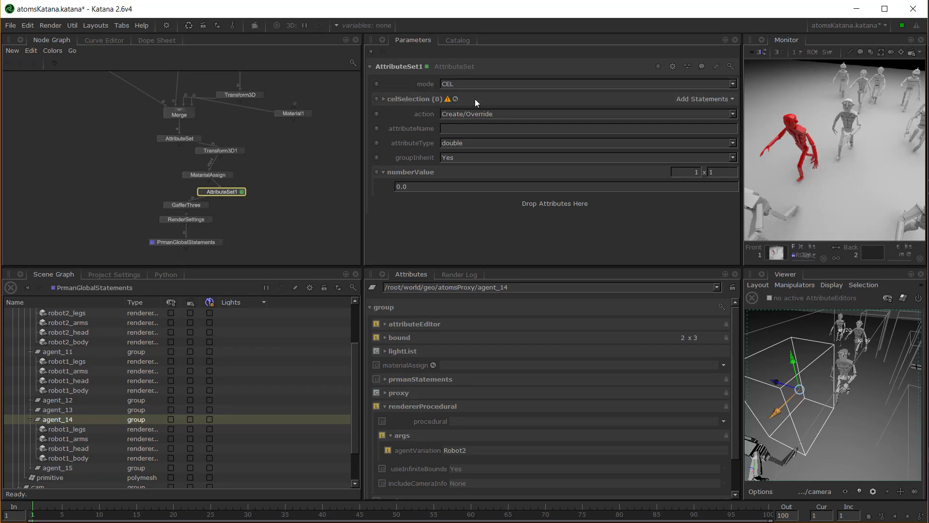
pyautogui.click(715, 98)
pyautogui.click(705, 133)
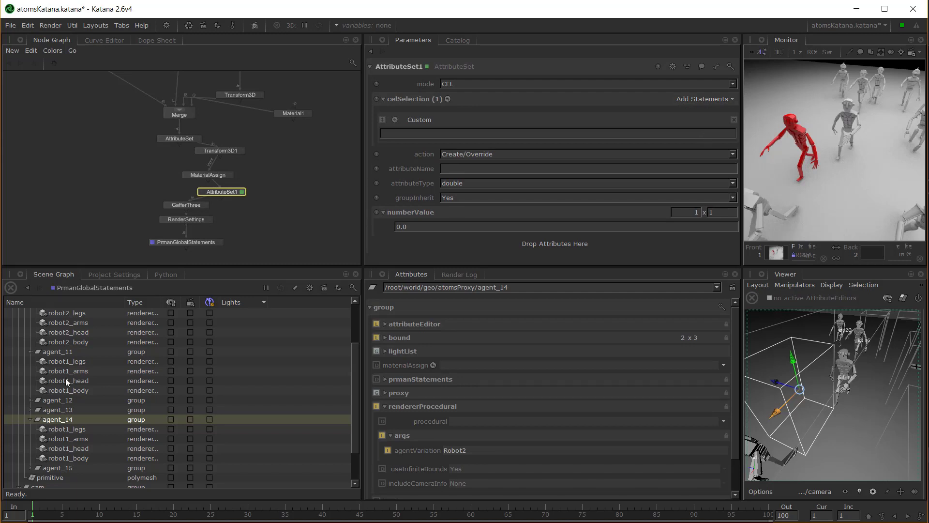
pyautogui.moveTo(67, 419); pyautogui.dragTo(411, 129)
pyautogui.write('/')
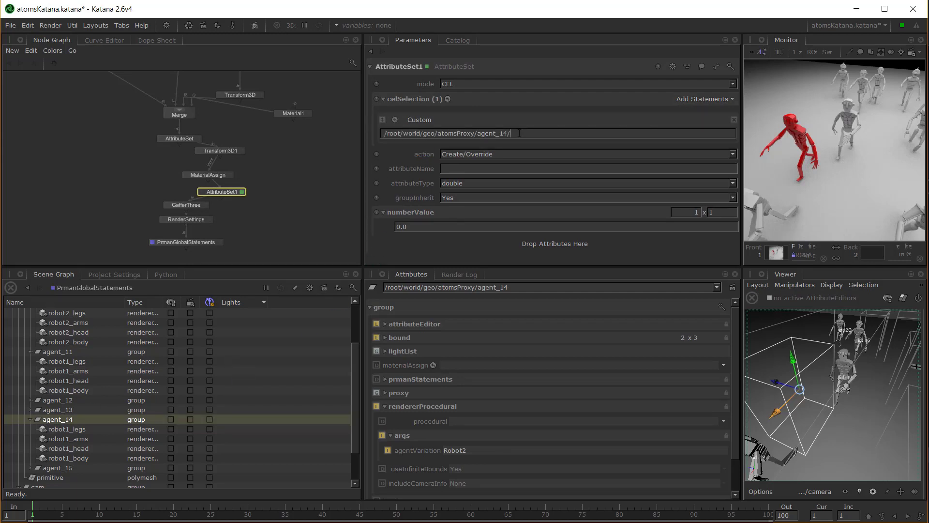
pyautogui.write('*')
# - Set AttributeSet1's attribute type to string and its attribute name to rendererProcedural.args.disableVariationMaterials, checking the argument name on agent_14's robot1_legs
pyautogui.click(449, 183)
pyautogui.click(461, 216)
pyautogui.scroll(-2, 425, 454)
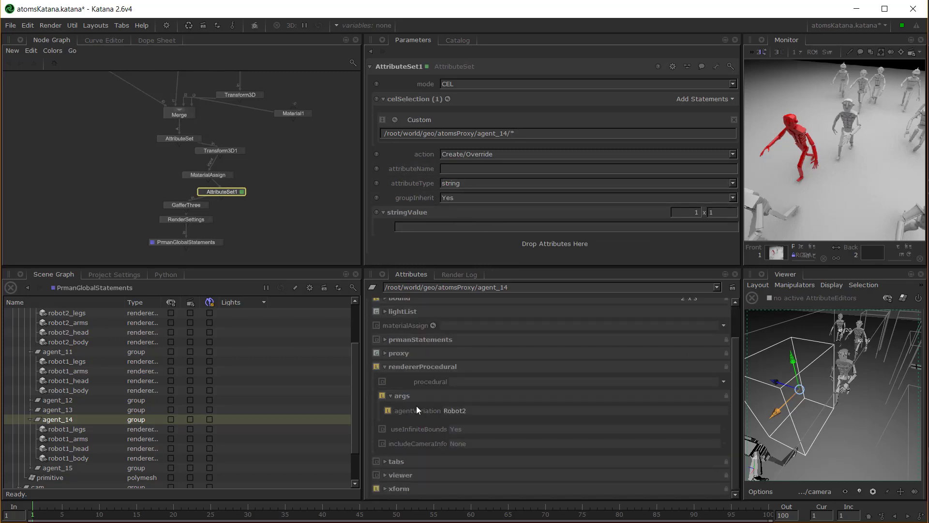
pyautogui.click(64, 429)
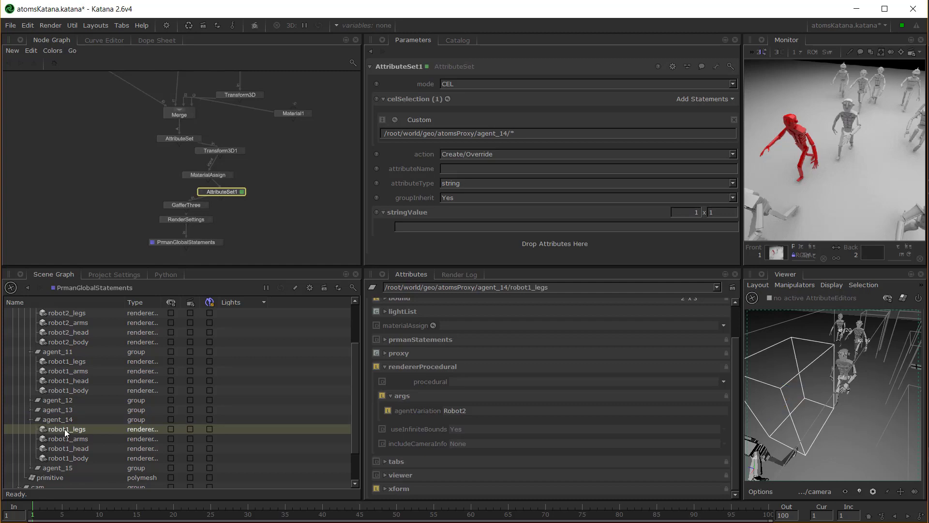
pyautogui.scroll(-4, 521, 418)
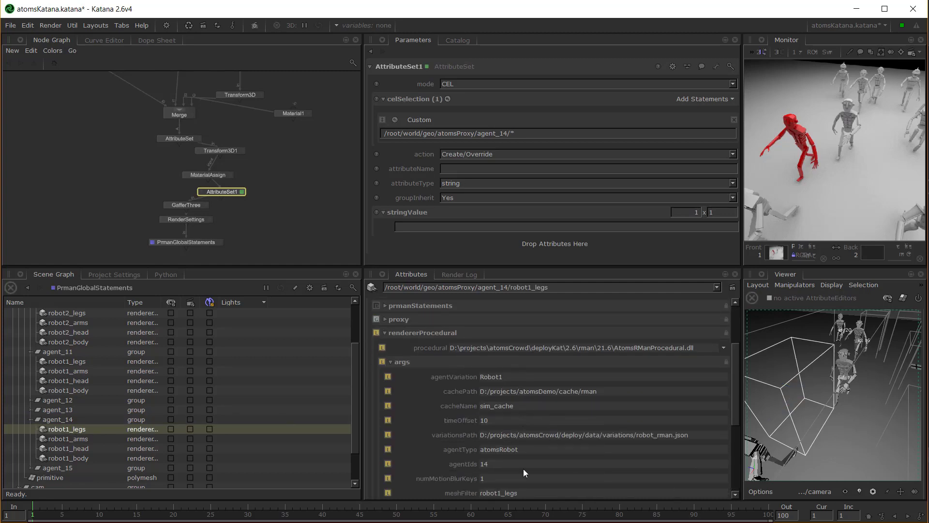
pyautogui.scroll(-3, 522, 470)
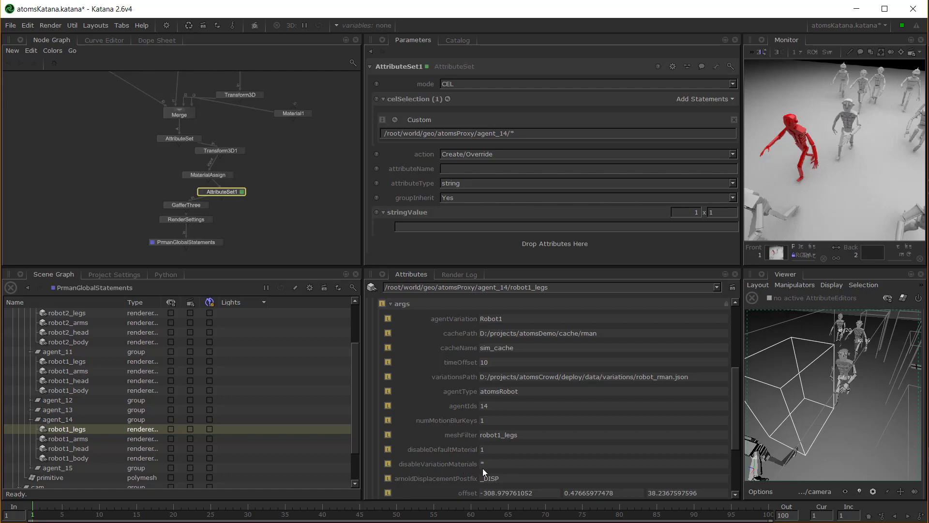
pyautogui.click(475, 168)
pyautogui.write('rendererProcedural.')
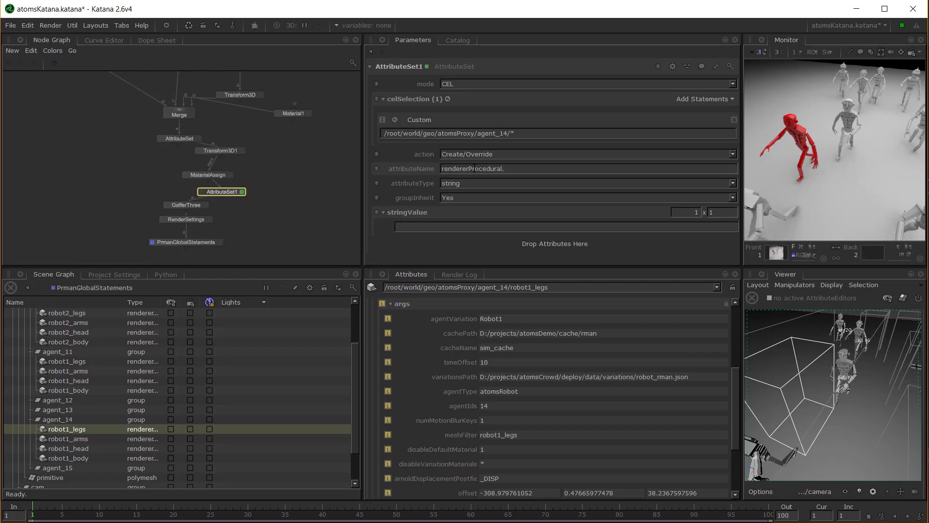
pyautogui.write('args.disableVariationMaterials')
pyautogui.press('Return')
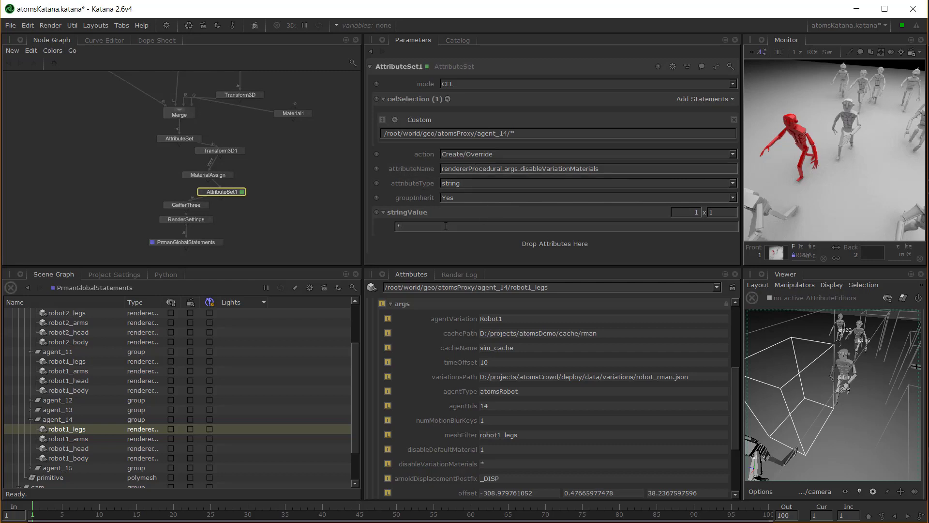
# - Clear the disableVariationMaterials parameter on the AtomsProxy node
pyautogui.scroll(4, 57, 135)
pyautogui.scroll(-6, 193, 129)
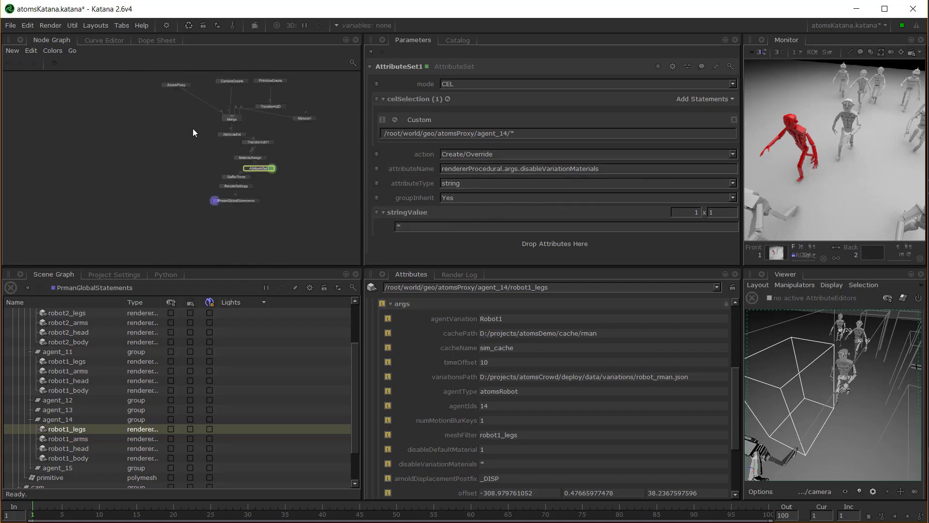
pyautogui.scroll(3, 200, 142)
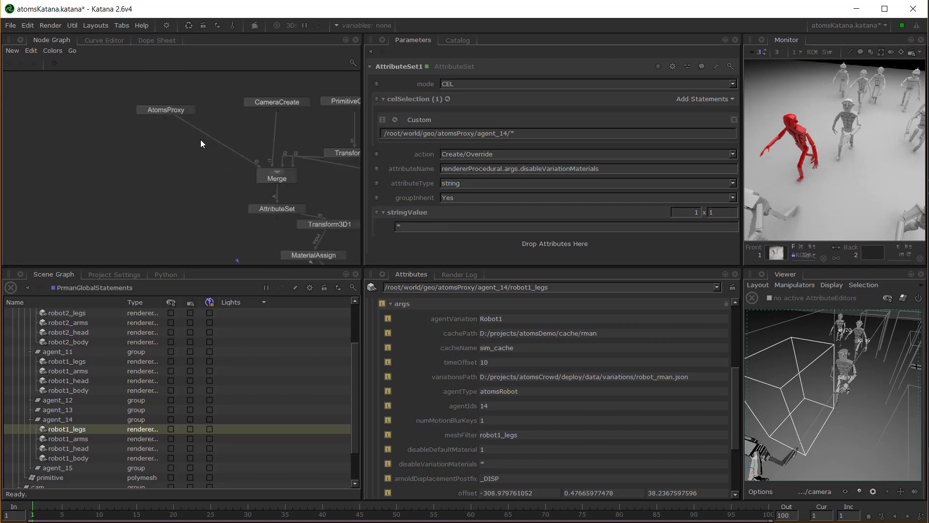
pyautogui.doubleClick(187, 109)
pyautogui.scroll(-2, 499, 213)
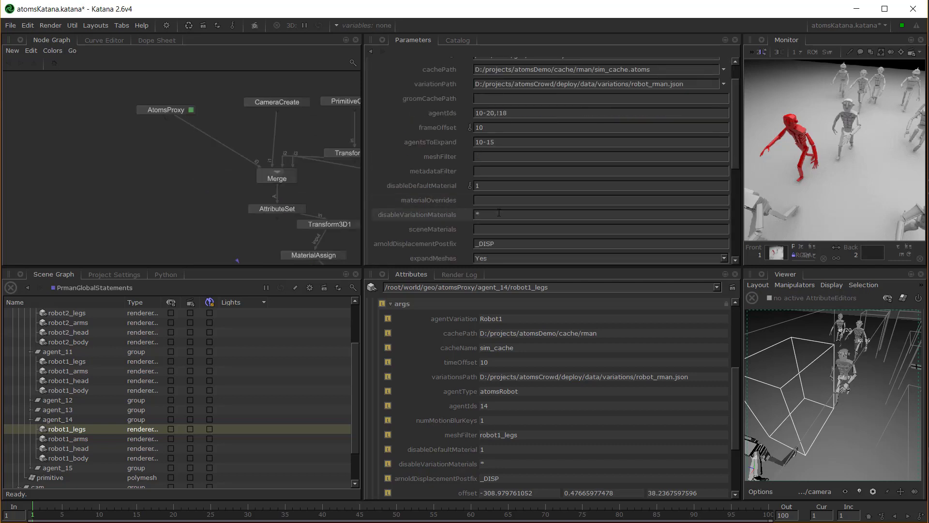
pyautogui.moveTo(499, 213); pyautogui.dragTo(443, 215)
pyautogui.press('BackSpace')
pyautogui.press('Return')
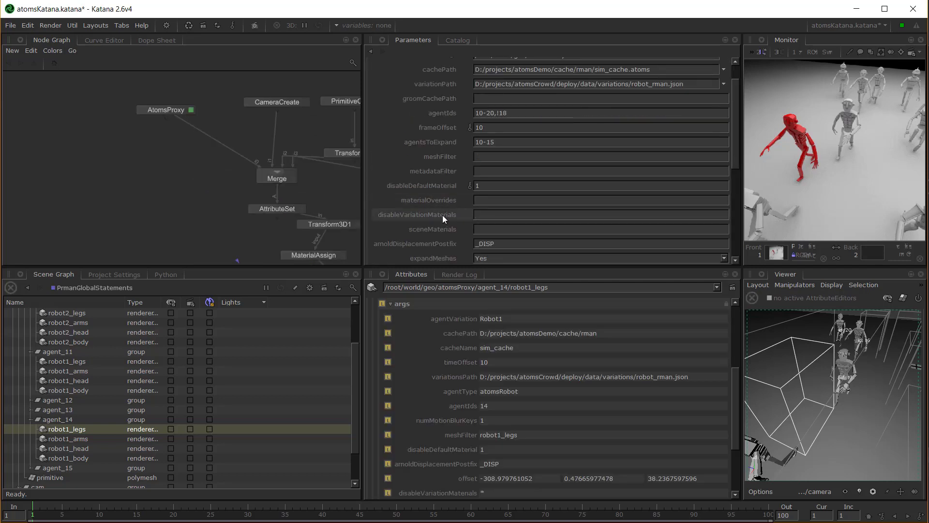
# - Run a preview render from the PrmanGlobalStatements node with variation materials enabled
pyautogui.moveTo(290, 208); pyautogui.dragTo(220, 129, button='middle')
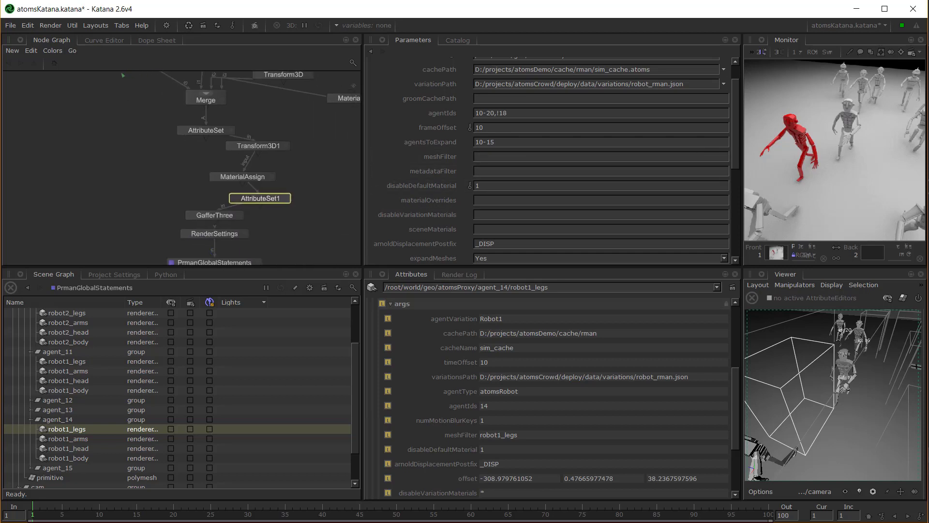
pyautogui.moveTo(231, 215); pyautogui.dragTo(225, 183, button='middle')
pyautogui.doubleClick(224, 231)
pyautogui.rightClick(223, 232)
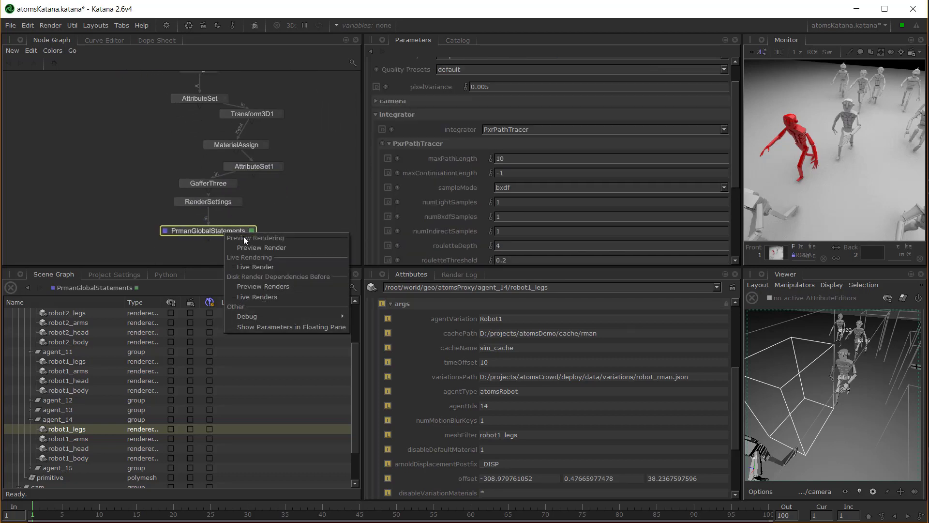
pyautogui.click(257, 246)
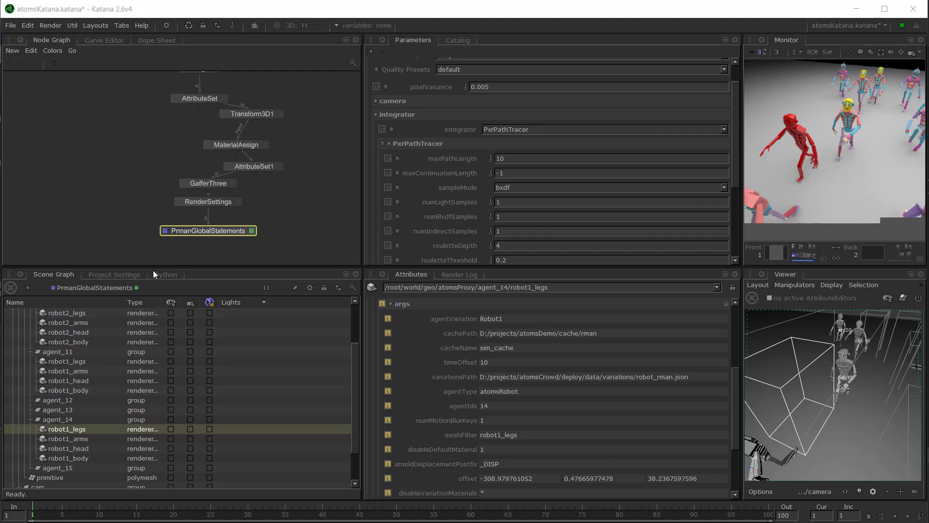
# - Open the AtomsProxy node's parameters, save the project and review the material options
pyautogui.moveTo(153, 131); pyautogui.dragTo(154, 214, button='middle')
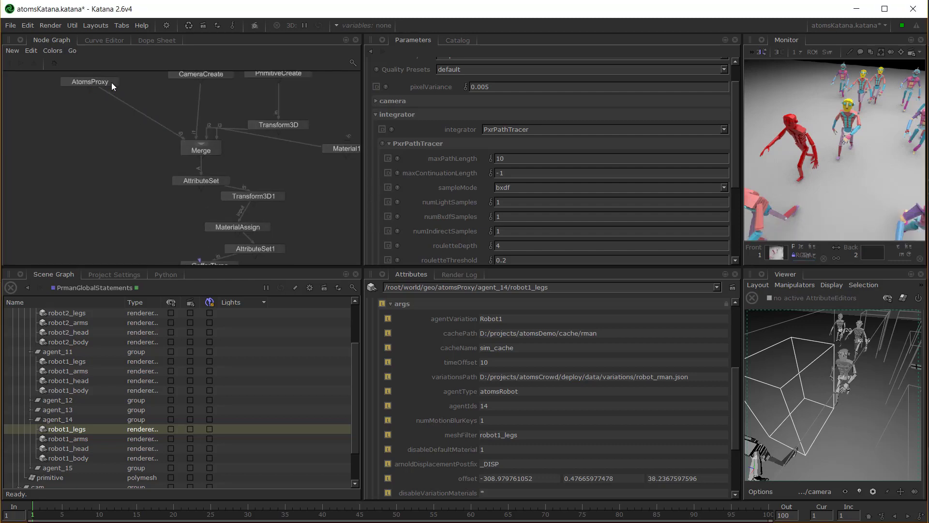
pyautogui.click(111, 82)
pyautogui.click(115, 82)
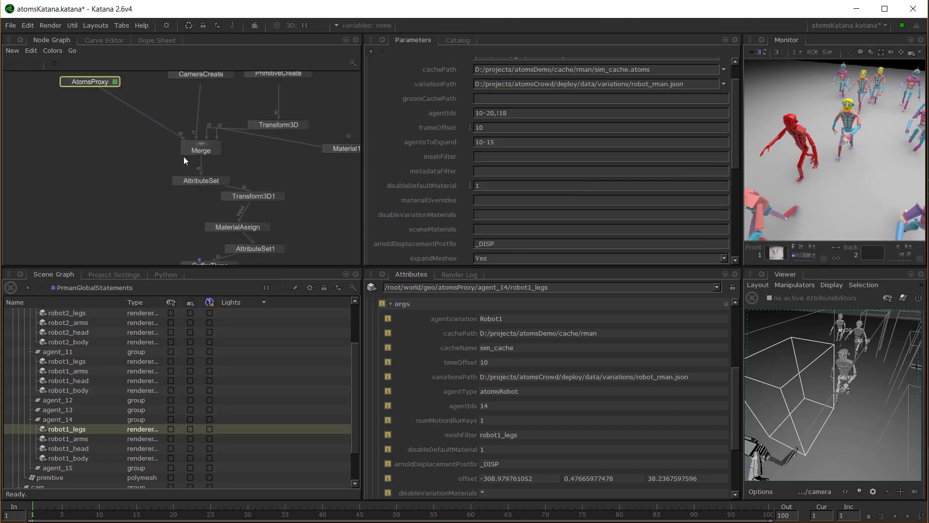
pyautogui.hotkey('ctrl', 's')
pyautogui.scroll(-1, 452, 191)
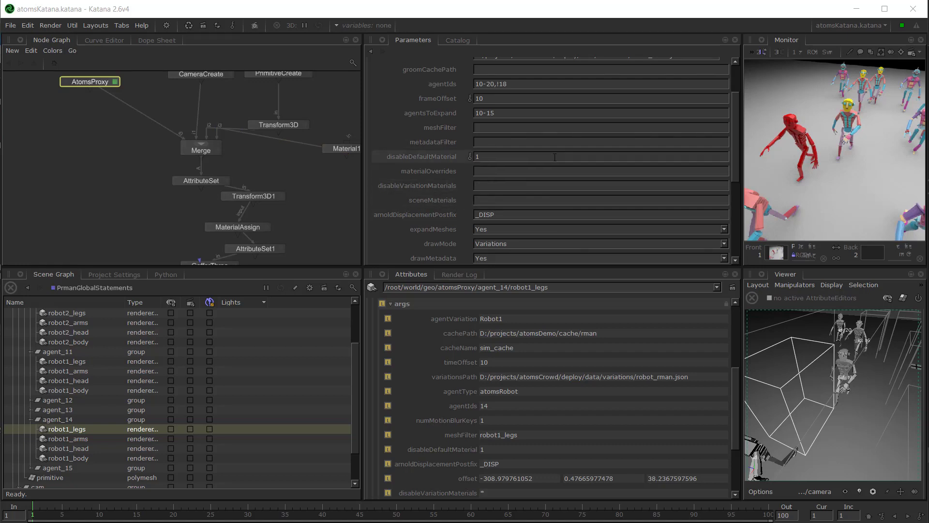
pyautogui.scroll(2, 556, 156)
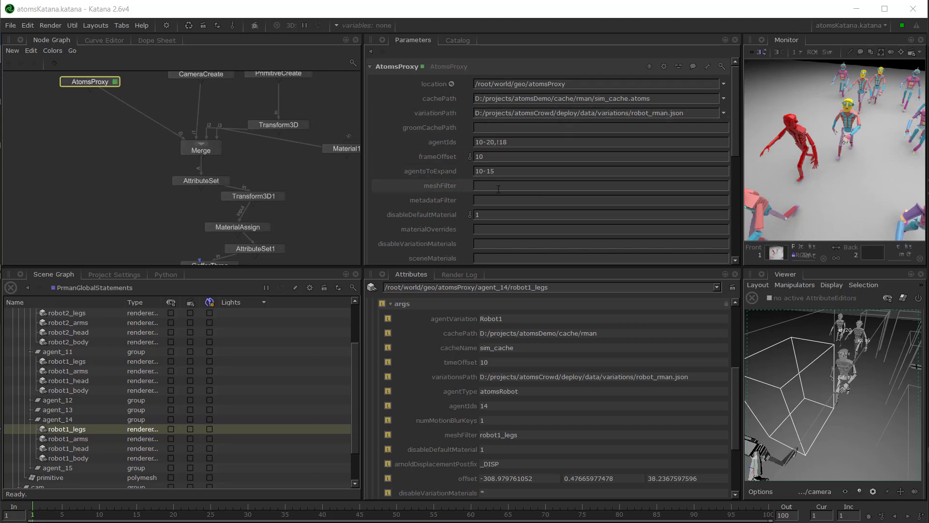
pyautogui.scroll(-2, 489, 203)
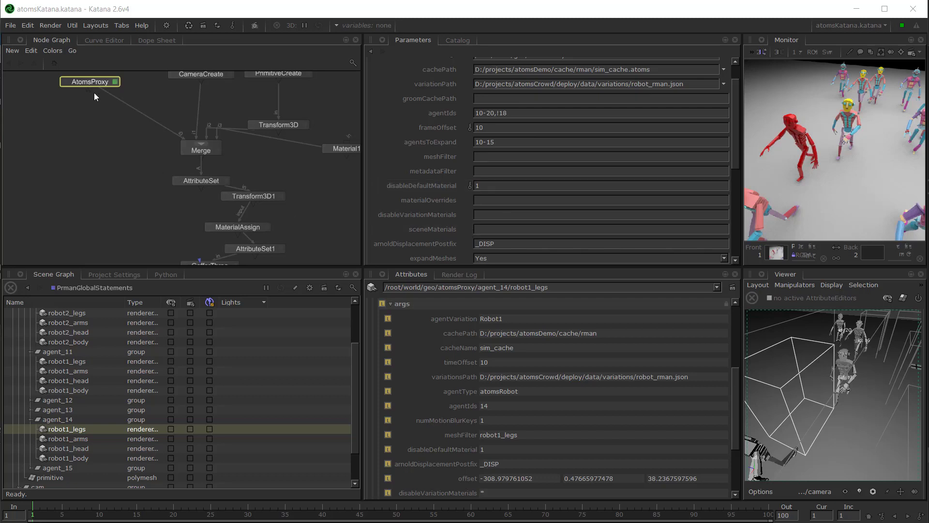
pyautogui.scroll(2, 580, 154)
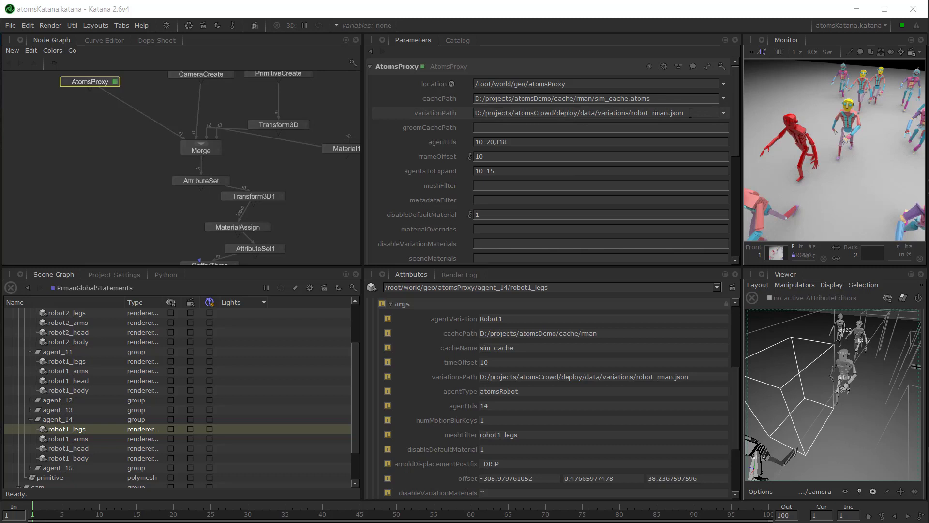
# - Add a new Material node below AtomsProxy in the node graph and save the project
pyautogui.click(65, 165)
pyautogui.press('Tab')
pyautogui.write('mate')
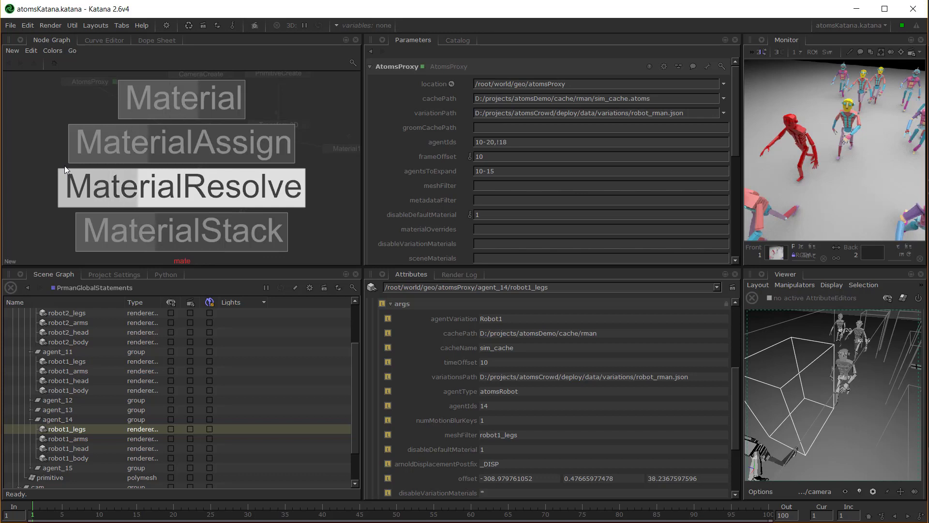
pyautogui.click(182, 107)
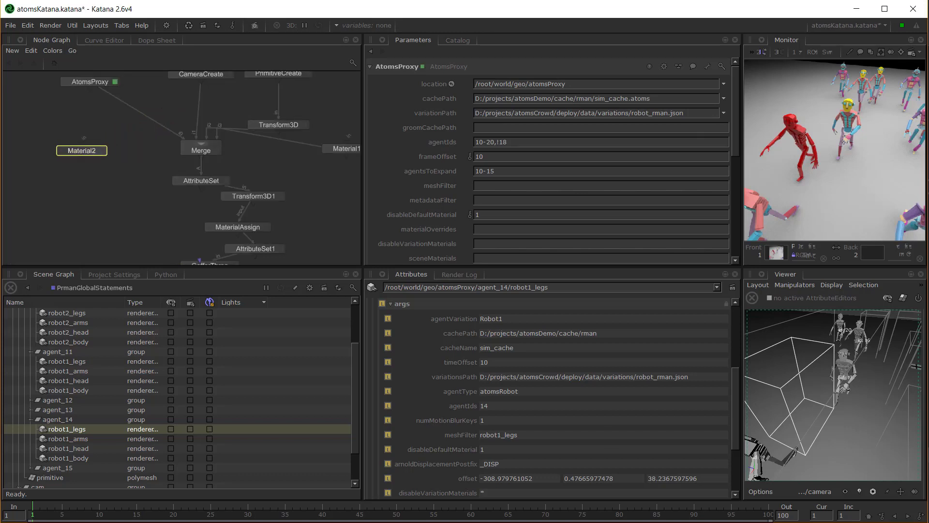
pyautogui.hotkey('ctrl', 's')
# - Open the new Material node's parameters and rename it robot1_material
pyautogui.doubleClick(103, 153)
pyautogui.moveTo(477, 83); pyautogui.dragTo(419, 85)
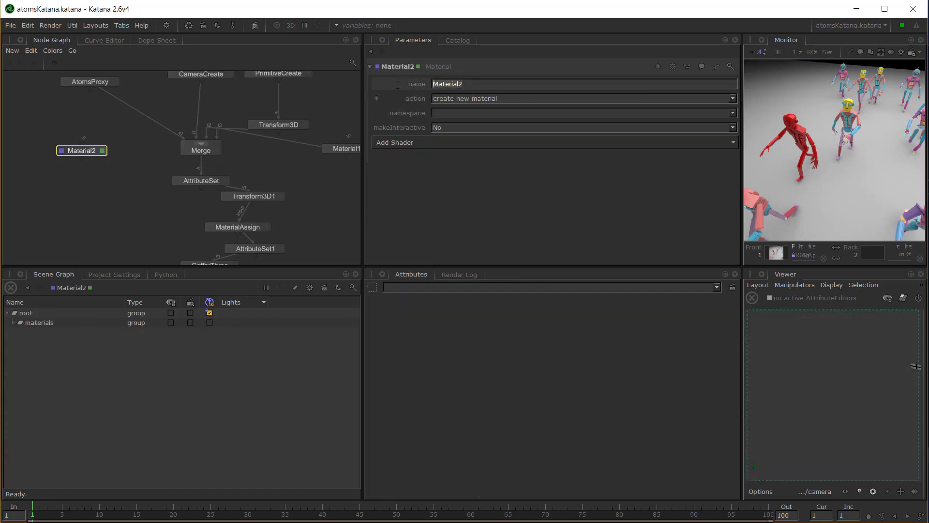
pyautogui.write('robot1_material')
pyautogui.press('Return')
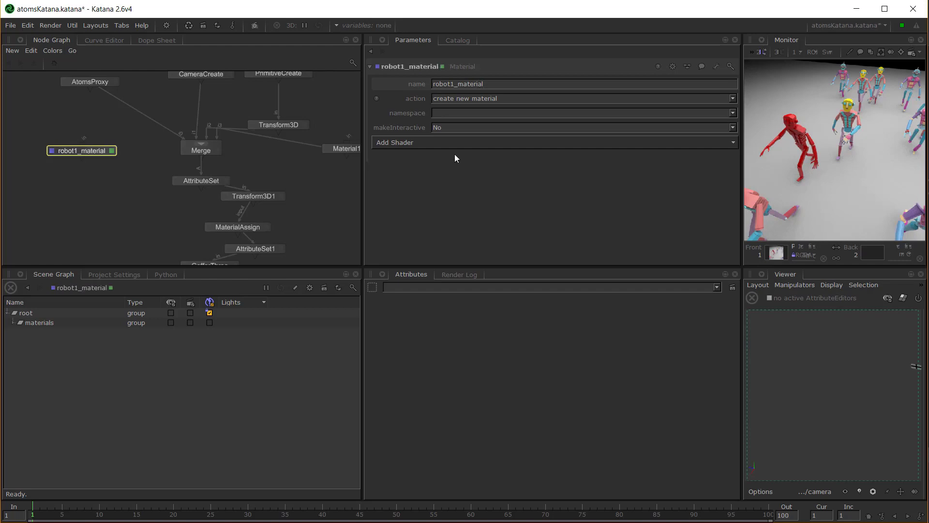
# - Add a prmanBxdf shader to robot1_material and set it to PxrDisney
pyautogui.click(426, 143)
pyautogui.click(408, 165)
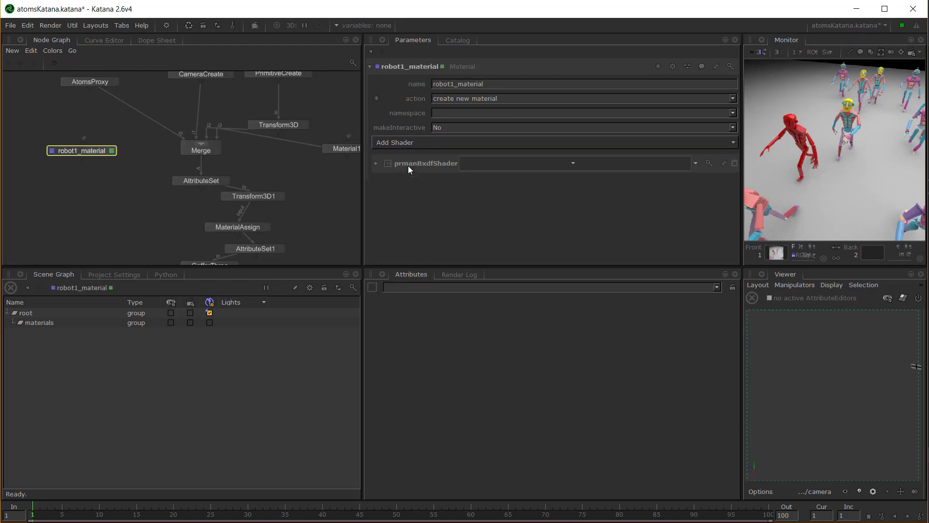
pyautogui.click(559, 164)
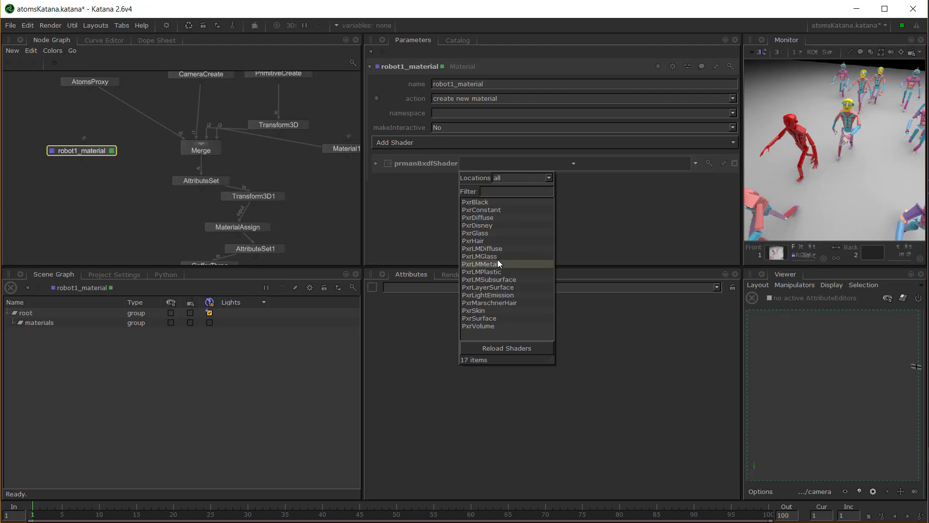
pyautogui.click(492, 224)
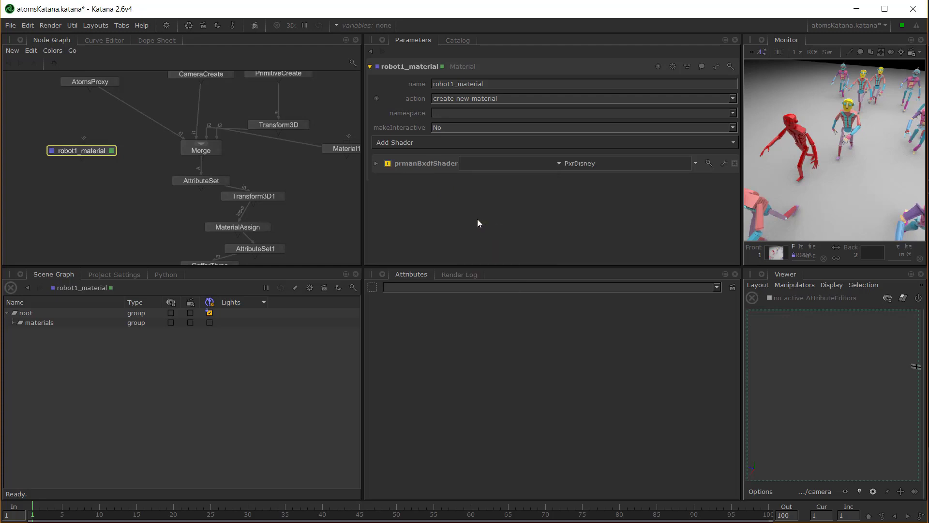
# - Set the PxrDisney shader's Base Color to a bright yellow of about 0.9147, 0.9419, 0.0307
pyautogui.click(376, 163)
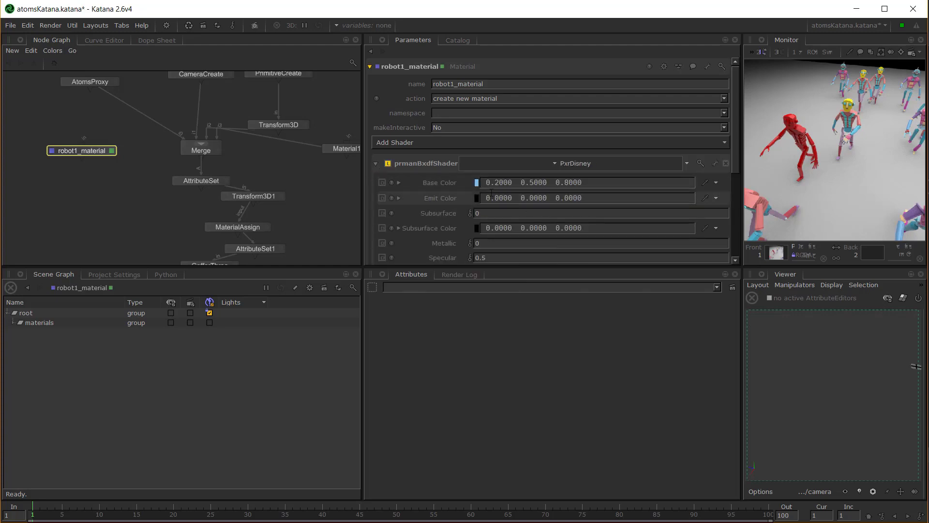
pyautogui.click(477, 183)
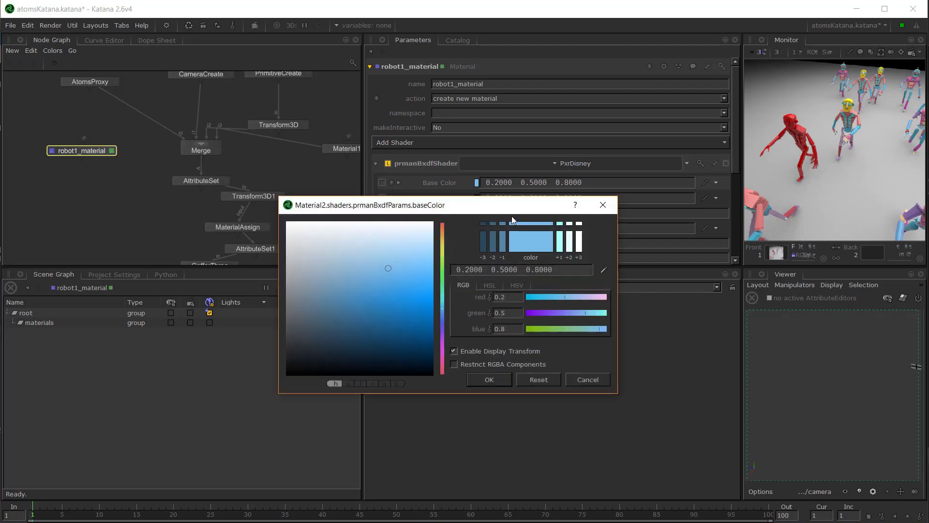
pyautogui.click(443, 249)
pyautogui.click(424, 286)
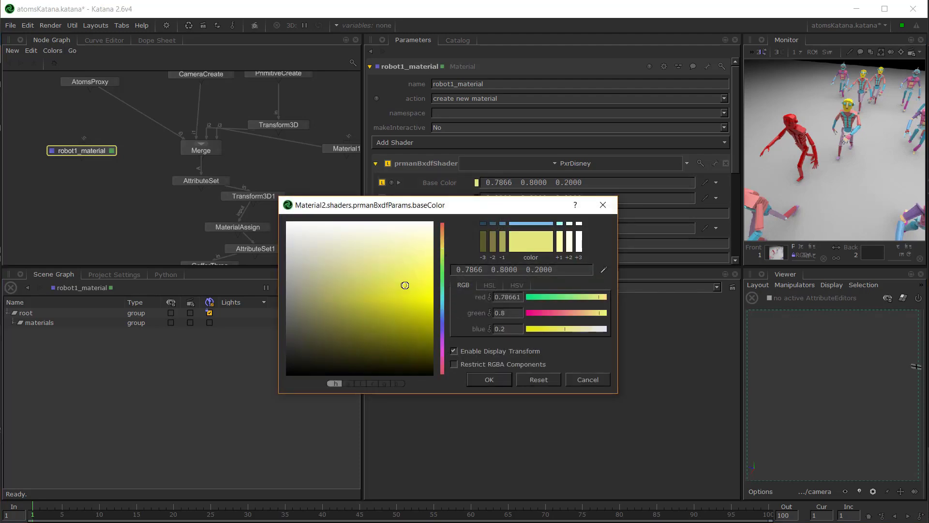
pyautogui.click(490, 379)
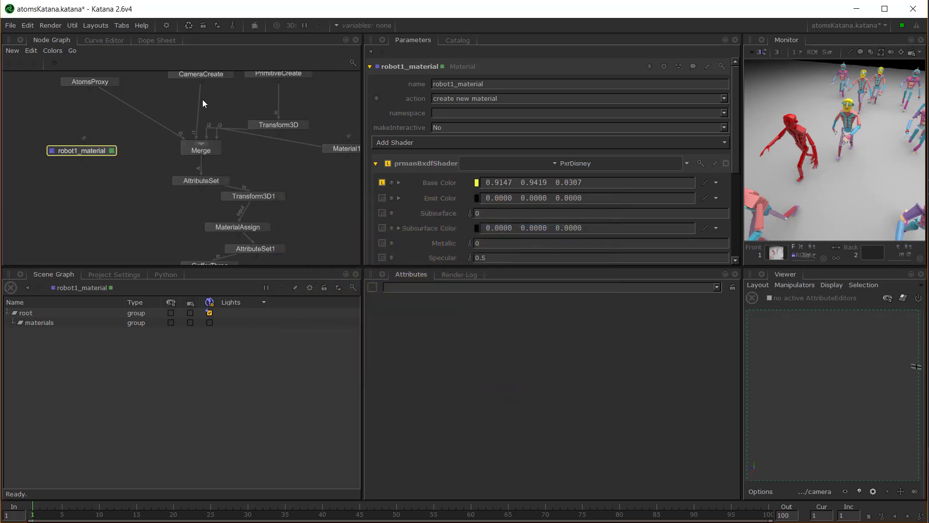
# - Connect robot1_material's output to the Merge node and place the material node just below AtomsProxy
pyautogui.moveTo(82, 147); pyautogui.dragTo(83, 142)
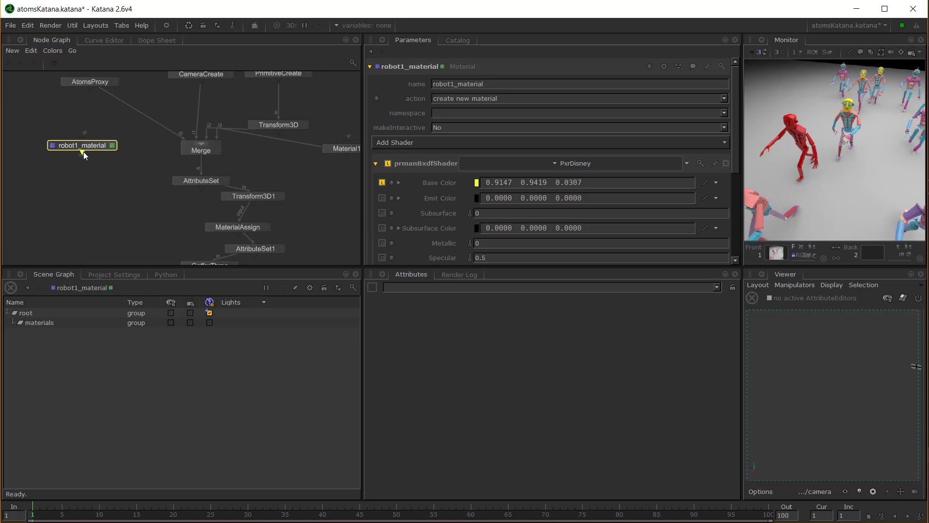
pyautogui.moveTo(83, 151); pyautogui.dragTo(202, 148)
pyautogui.moveTo(74, 145); pyautogui.dragTo(75, 124)
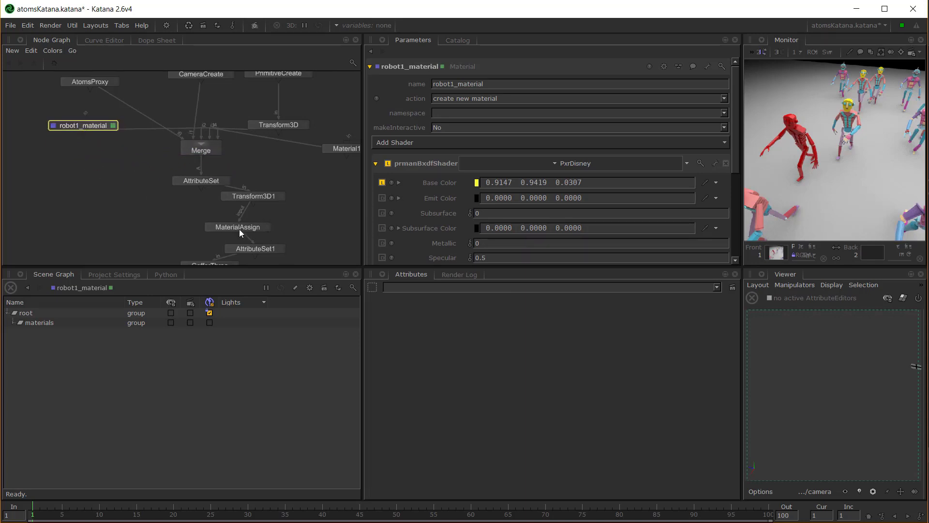
# - Set the sceneMaterials parameter of AtomsProxy to robot1_material
pyautogui.click(111, 82)
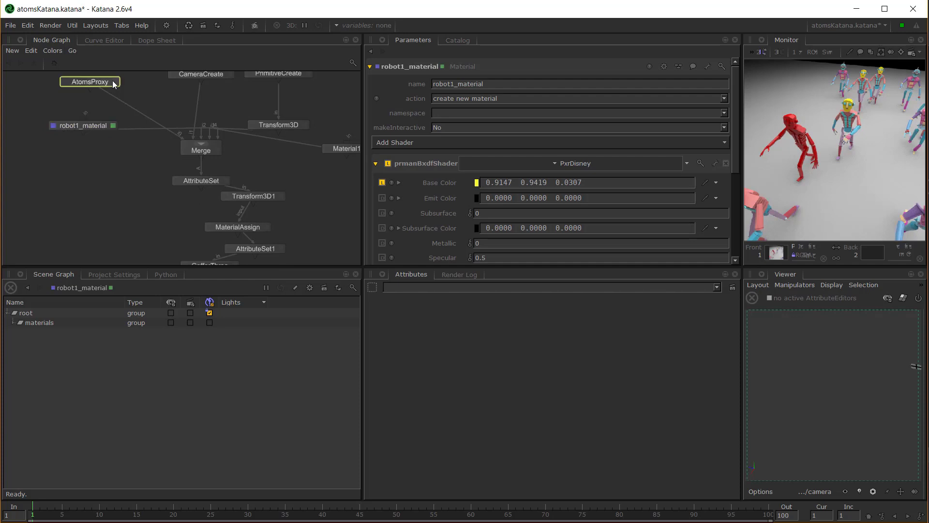
pyautogui.click(114, 81)
pyautogui.scroll(-2, 458, 237)
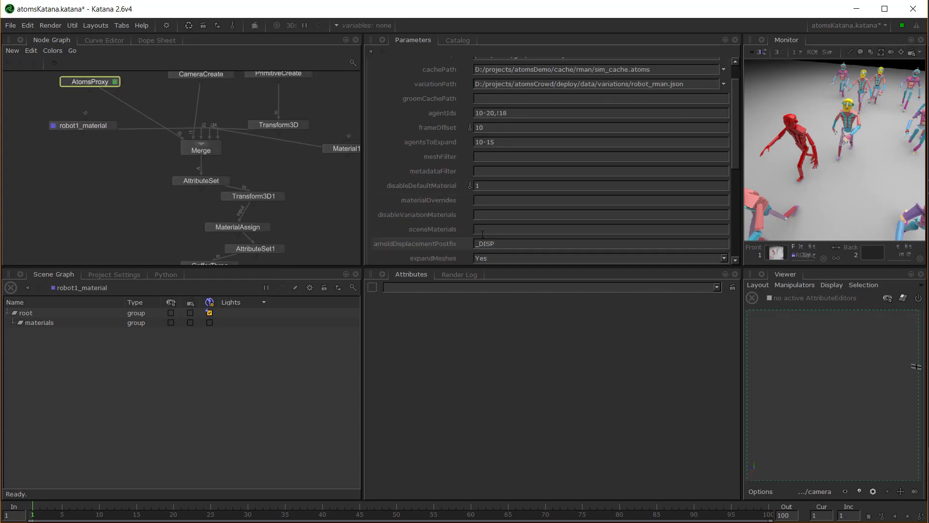
pyautogui.click(485, 231)
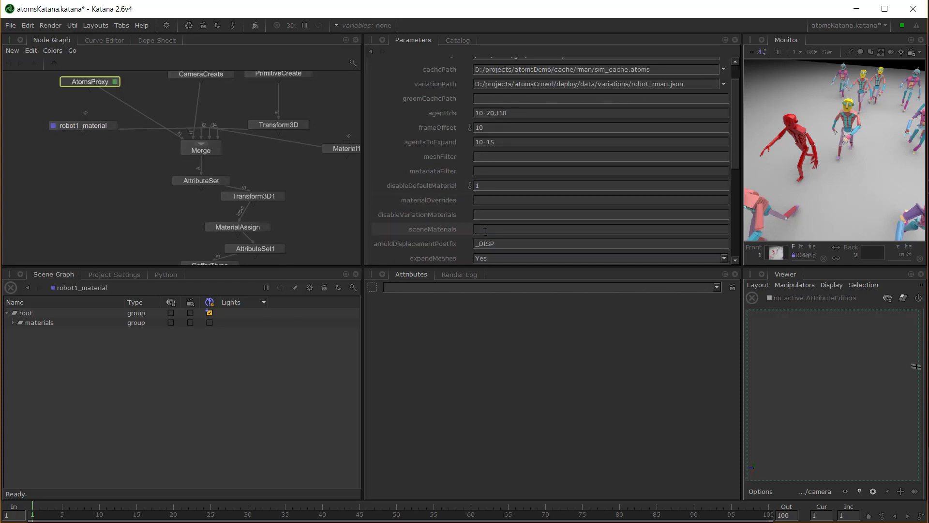
pyautogui.write('robot1_material,*')
pyautogui.press('BackSpace')
pyautogui.press('BackSpace')
# - View the PrmanGlobalStatements node and preview-render it with the scene material setting applied
pyautogui.moveTo(164, 225); pyautogui.dragTo(152, 192, button='middle')
pyautogui.moveTo(216, 262); pyautogui.dragTo(214, 236, button='middle')
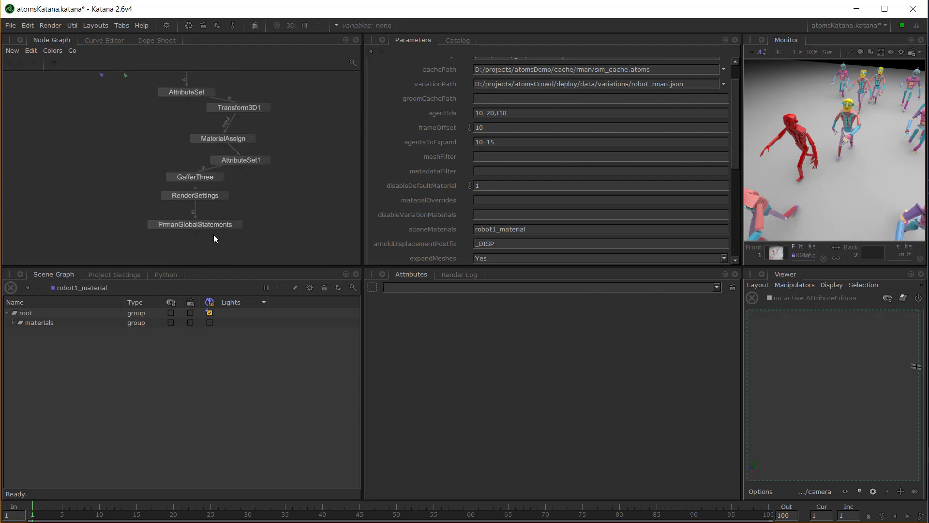
pyautogui.click(215, 224)
pyautogui.rightClick(216, 222)
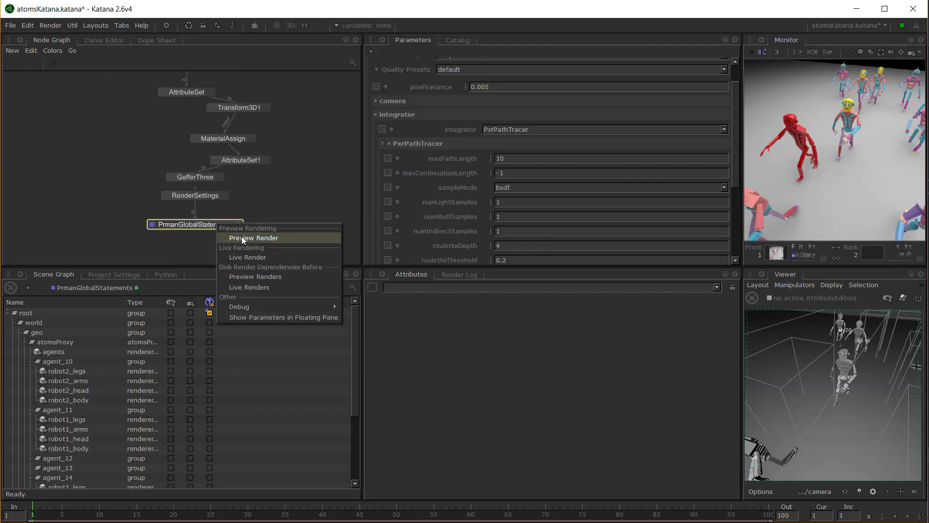
pyautogui.click(242, 236)
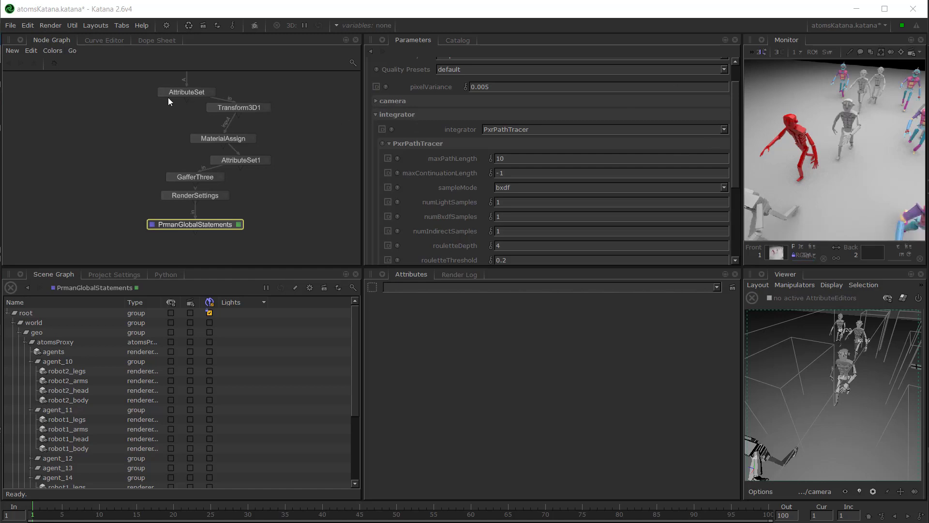
# - Move the robot1_material node slightly up and farther away from Merge in the node graph
pyautogui.moveTo(90, 81); pyautogui.dragTo(128, 171, button='middle')
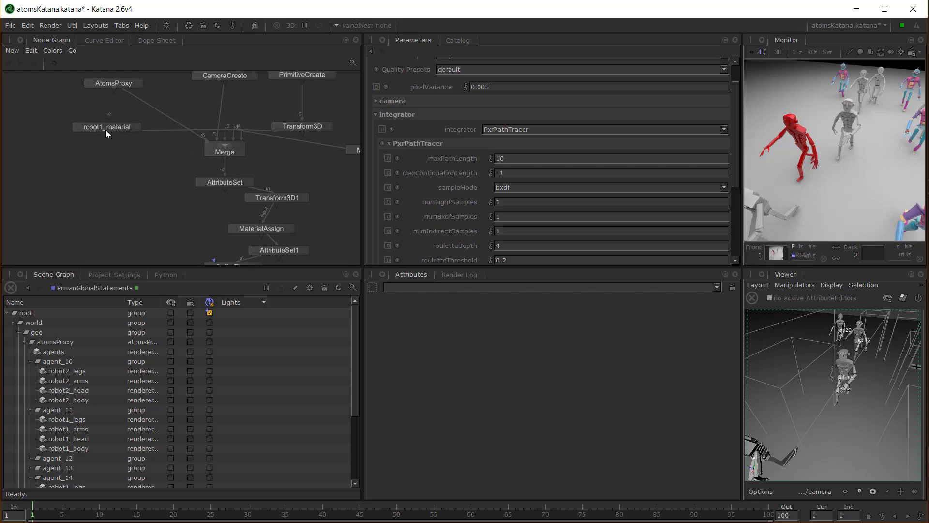
pyautogui.moveTo(111, 134); pyautogui.dragTo(95, 130)
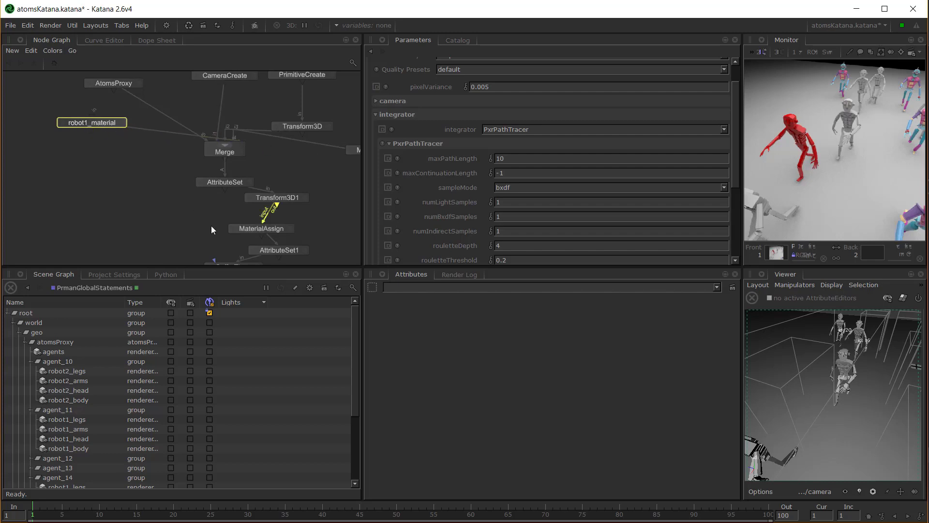
pyautogui.moveTo(192, 221); pyautogui.dragTo(163, 171, button='middle')
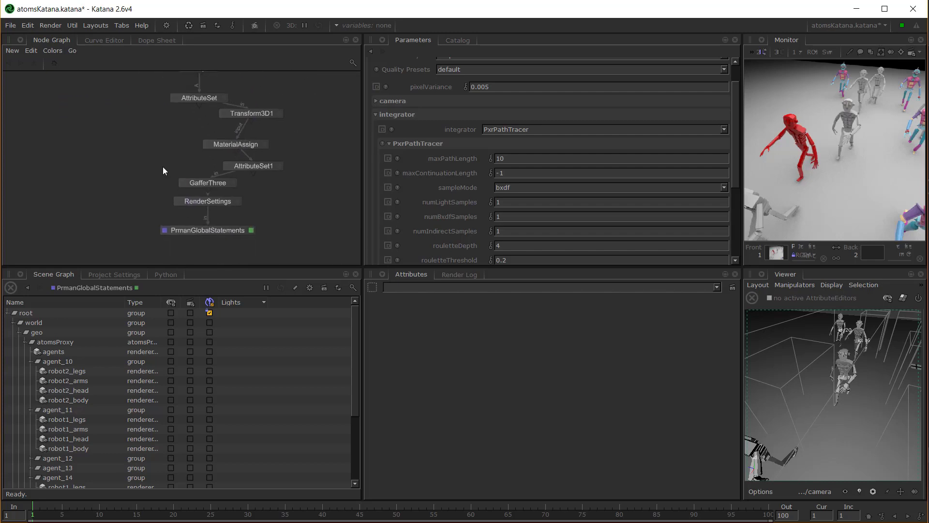
# - Set the Parameter Layout of the PrmanGlobalStatements node to all
pyautogui.click(230, 230)
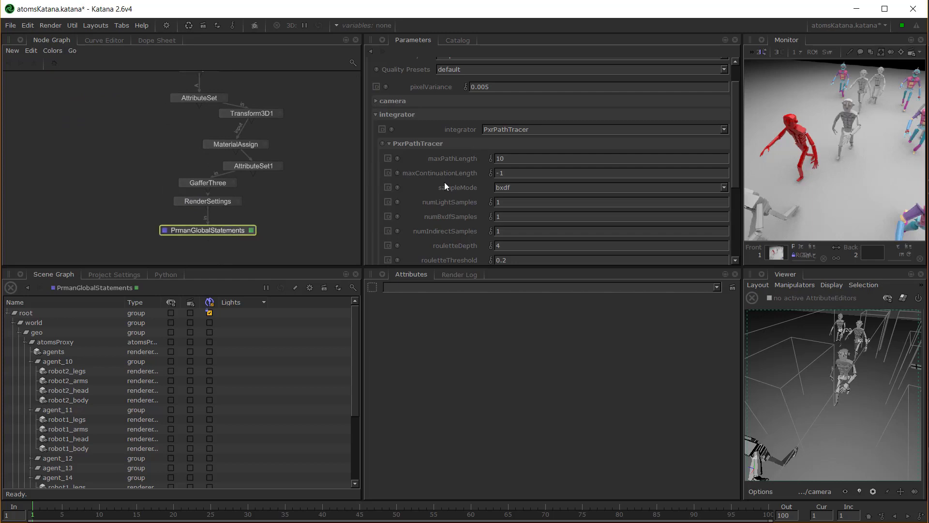
pyautogui.click(463, 72)
pyautogui.click(446, 71)
pyautogui.scroll(2, 425, 74)
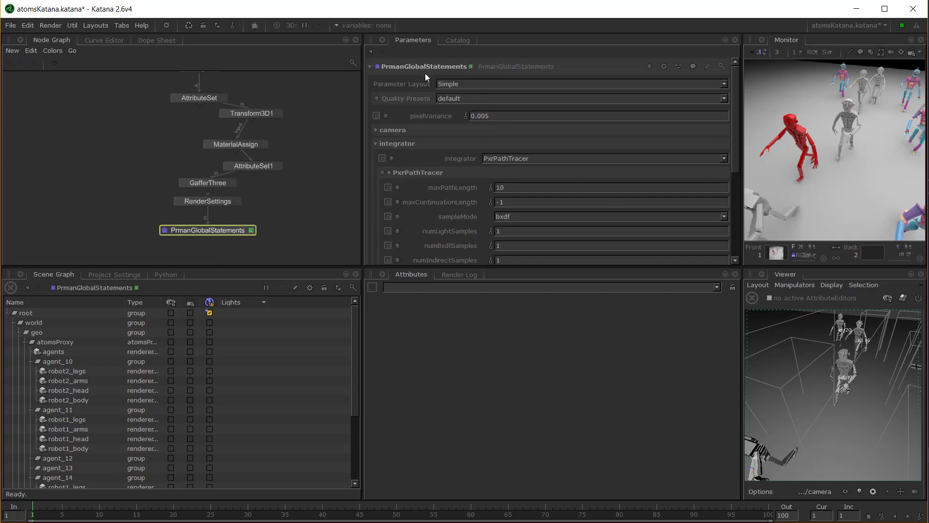
pyautogui.click(454, 83)
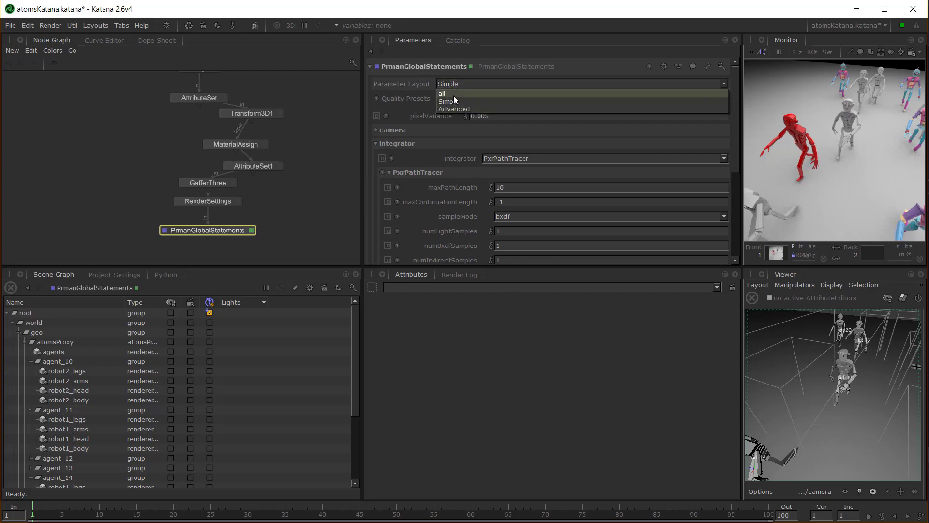
pyautogui.click(451, 92)
# - Enable exportTaggedMaterials in the plugin parameters of PrmanGlobalStatements
pyautogui.click(378, 158)
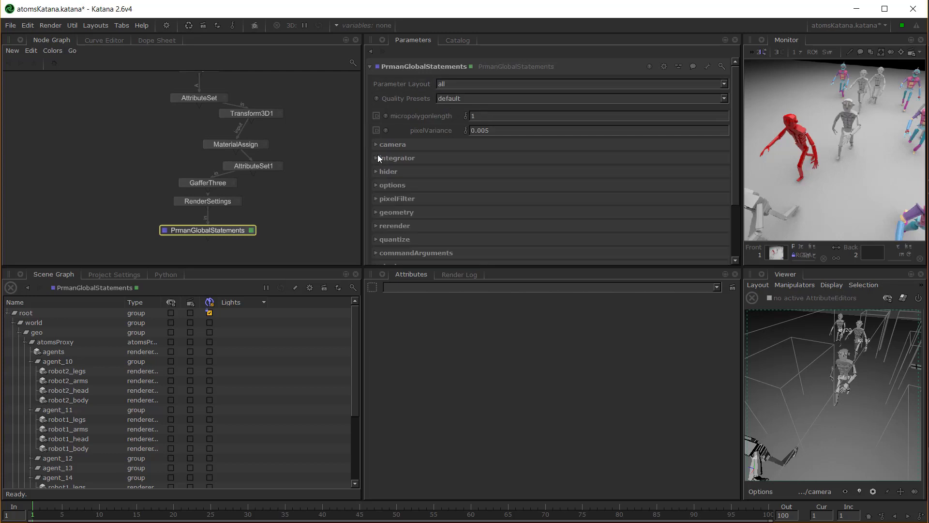
pyautogui.scroll(-3, 402, 164)
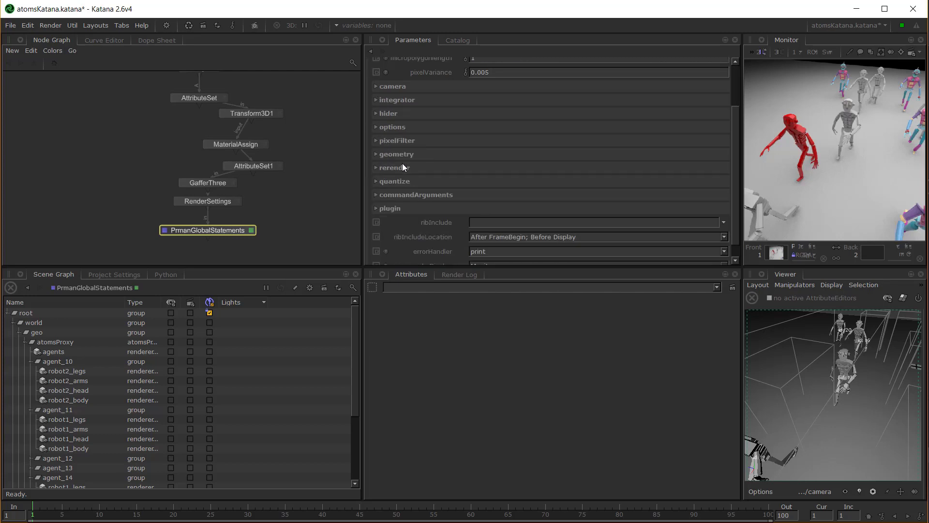
pyautogui.click(377, 208)
pyautogui.scroll(-2, 417, 219)
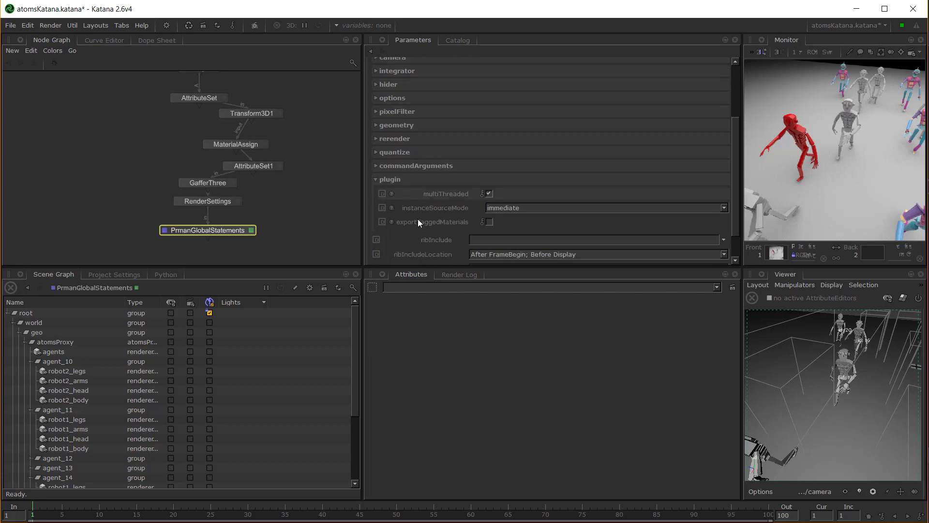
pyautogui.click(489, 222)
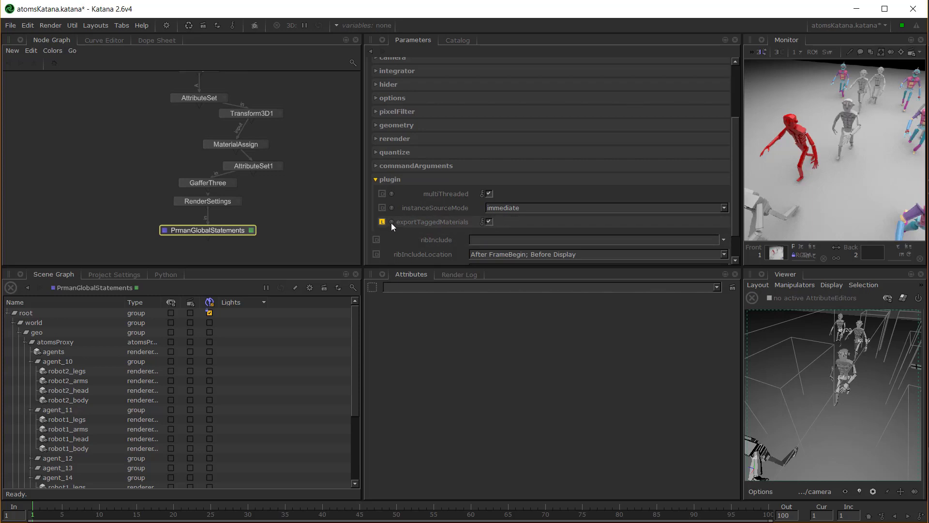
# - Copy the attribute name material.prmanExportMaterial from the help text of exportTaggedMaterials
pyautogui.moveTo(391, 223)
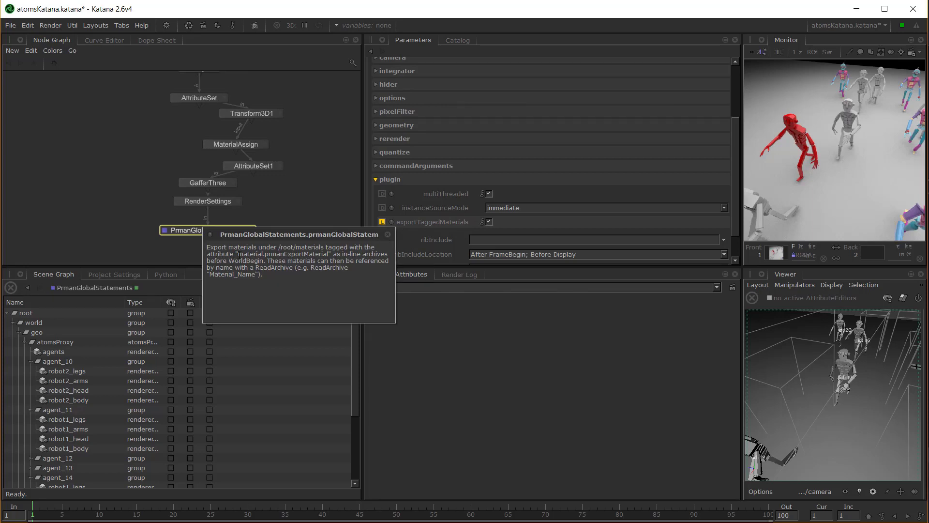
pyautogui.moveTo(329, 254); pyautogui.dragTo(238, 254)
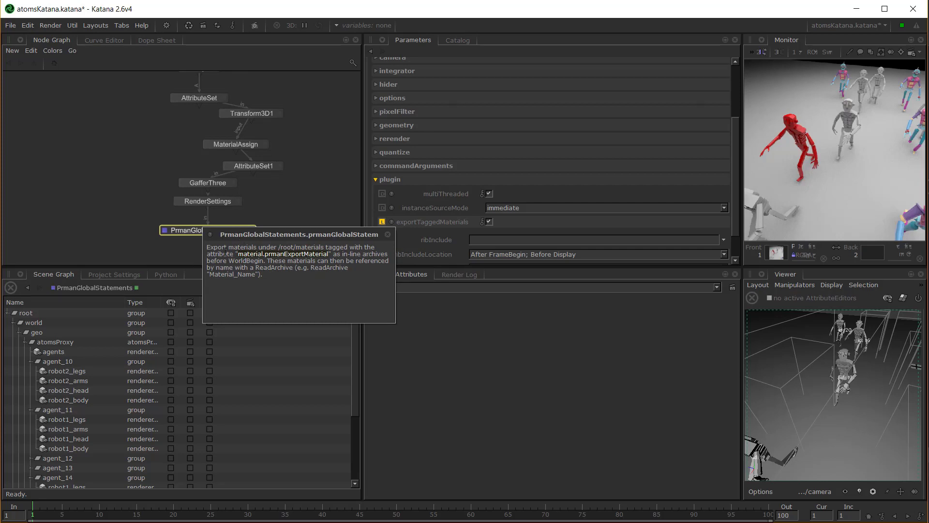
pyautogui.click(389, 235)
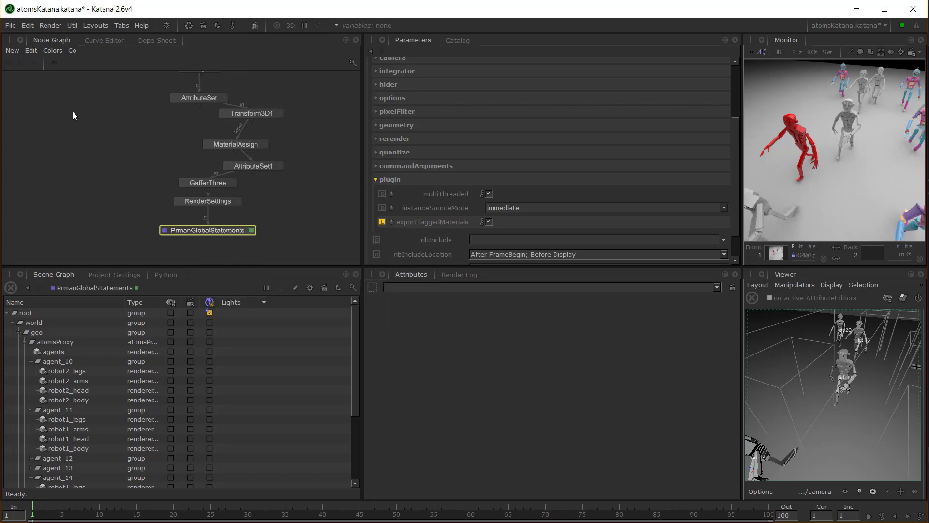
# - Add an AttributeSet node and insert it on the connection between robot1_material and Merge
pyautogui.moveTo(73, 112); pyautogui.dragTo(103, 209, button='middle')
pyautogui.press('Tab')
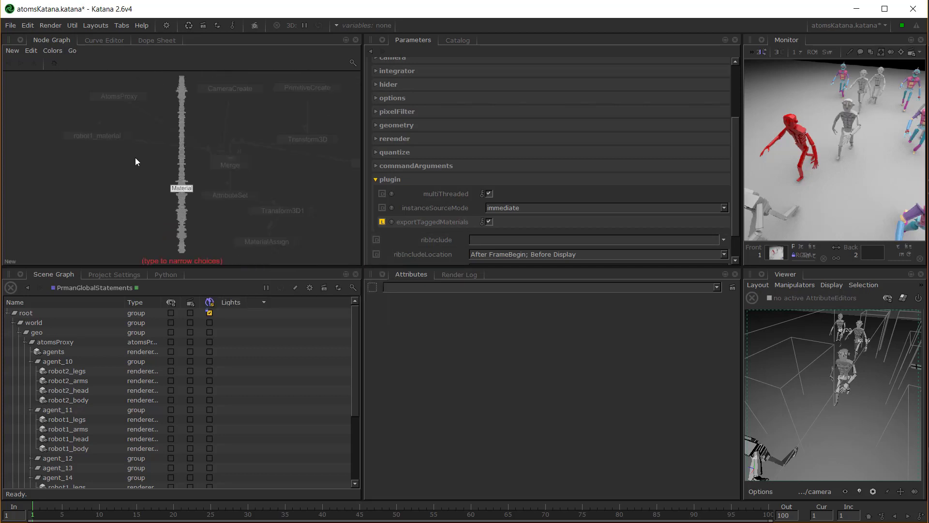
pyautogui.write('attri')
pyautogui.click(172, 211)
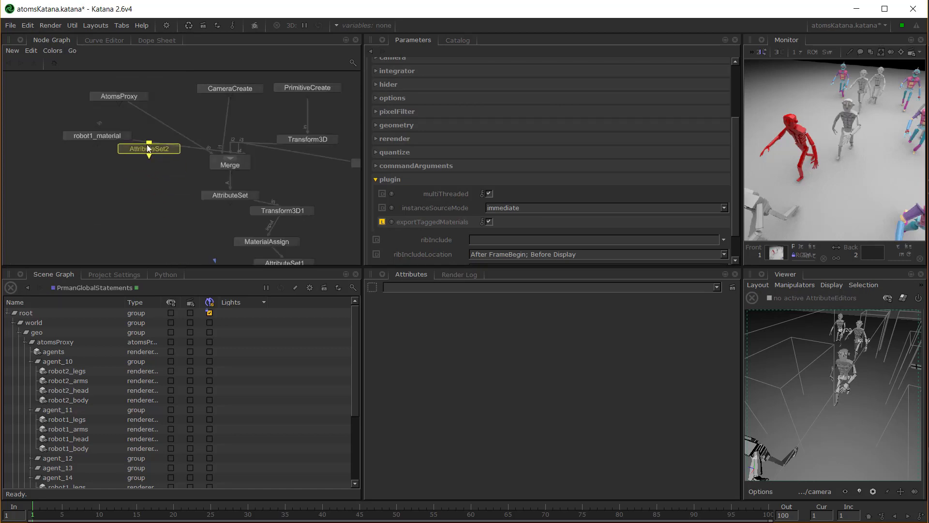
pyautogui.click(160, 150)
pyautogui.moveTo(161, 150); pyautogui.dragTo(146, 161)
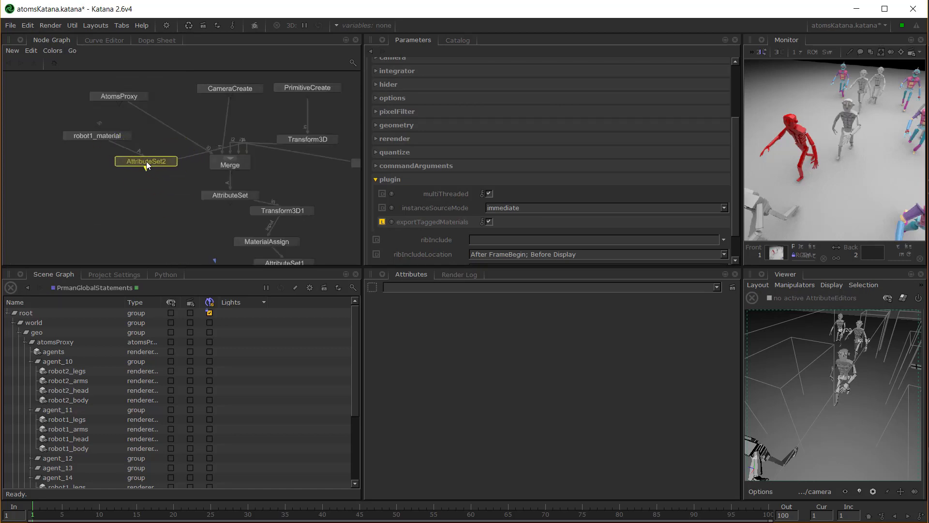
# - Configure AttributeSet2 to set integer attribute material.prmanExportMaterial to 1.0 on the robot1_material location
pyautogui.click(172, 161)
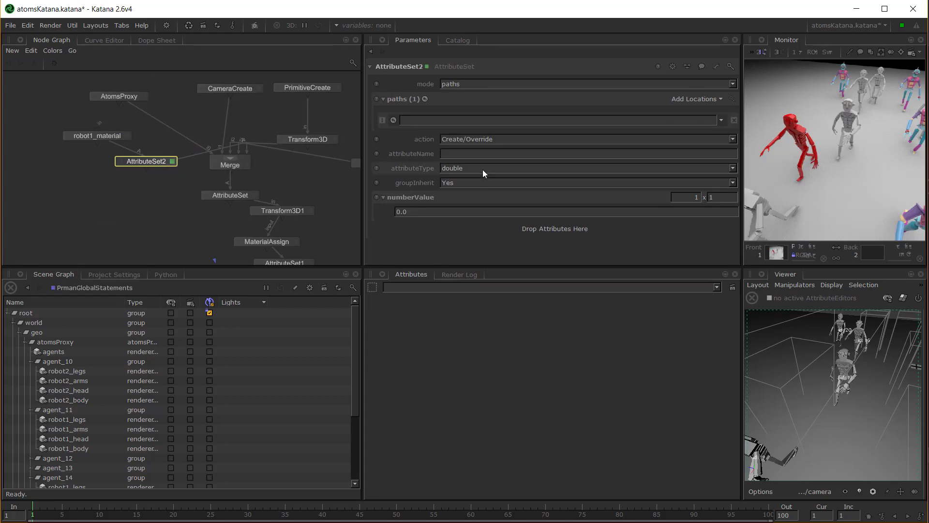
pyautogui.click(504, 156)
pyautogui.write('material.prmanExportMaterial')
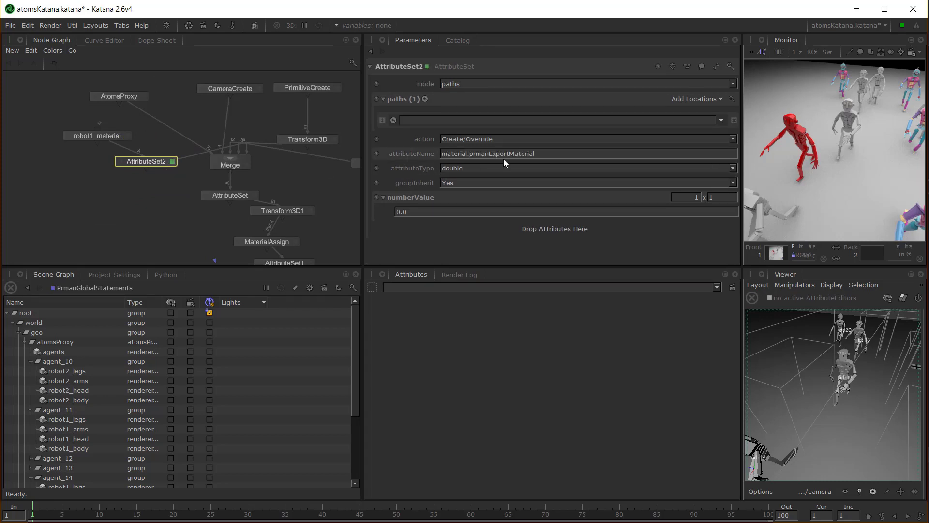
pyautogui.click(490, 168)
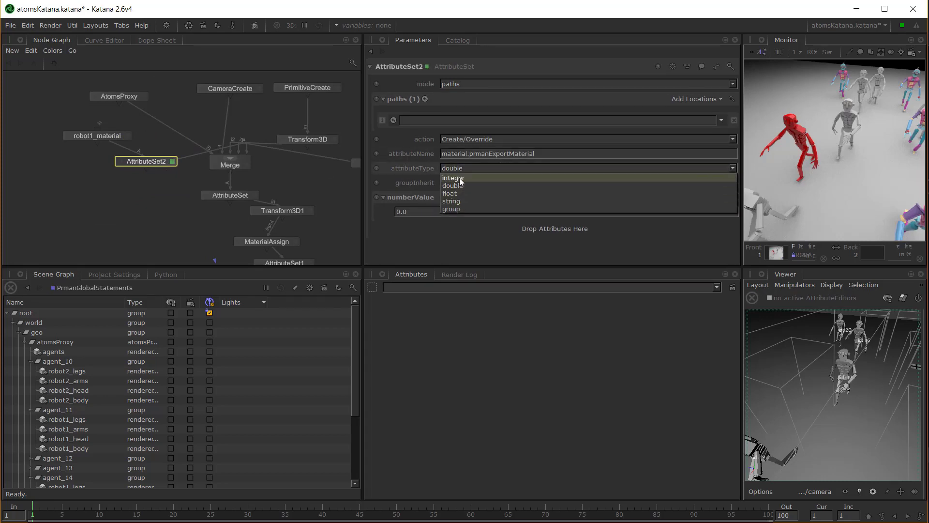
pyautogui.click(458, 178)
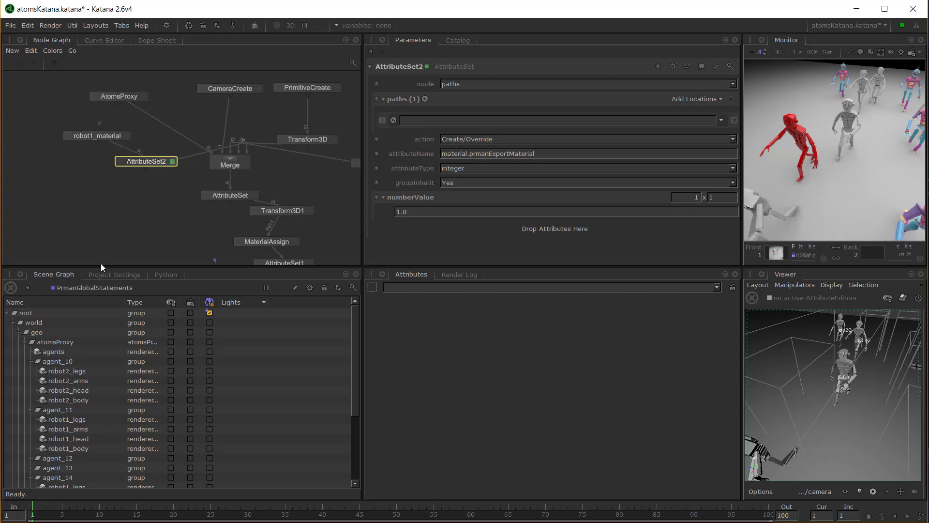
pyautogui.moveTo(129, 134); pyautogui.dragTo(412, 119)
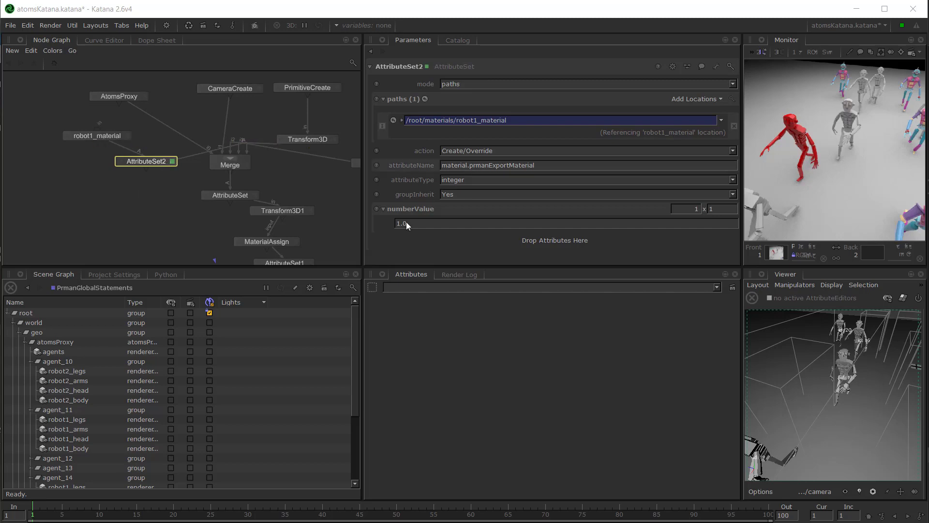
# - View PrmanGlobalStatements and preview-render it with the tagged robot1_material exported
pyautogui.moveTo(167, 195); pyautogui.dragTo(131, 129, button='middle')
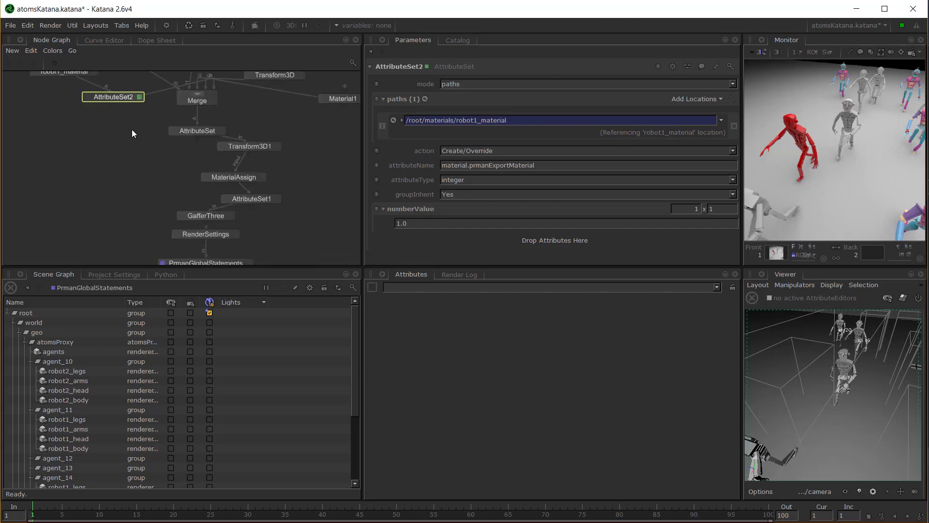
pyautogui.moveTo(128, 193); pyautogui.dragTo(124, 128, button='middle')
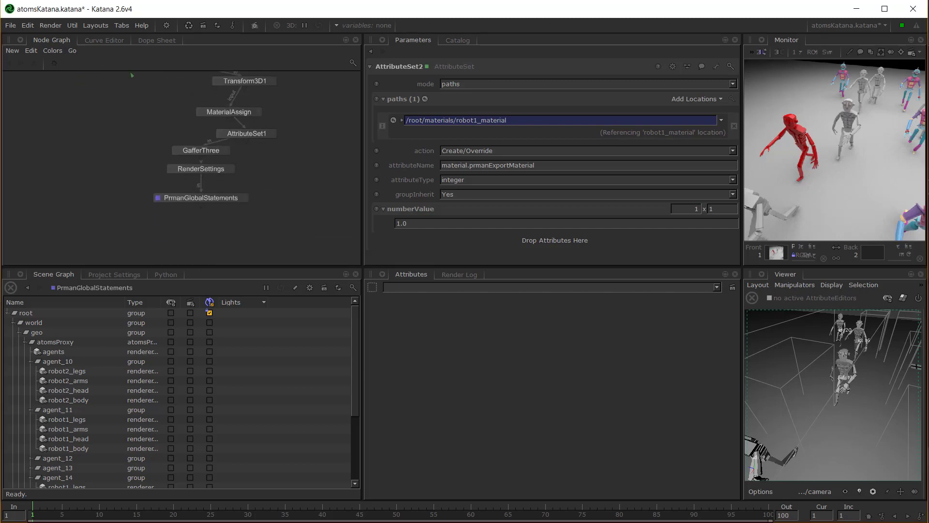
pyautogui.doubleClick(228, 196)
pyautogui.rightClick(228, 196)
pyautogui.click(260, 211)
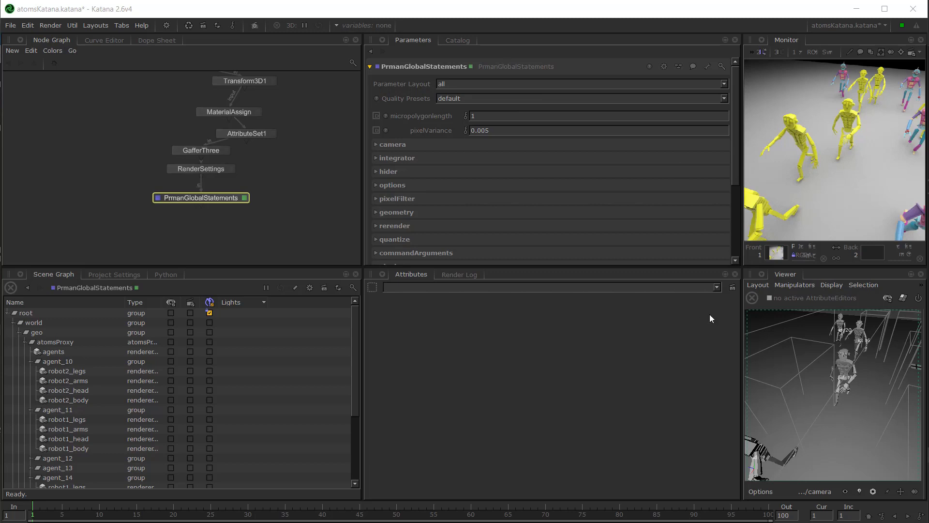
# - Set the materialOverrides parameter of AtomsProxy to robot1_head:customHead
pyautogui.moveTo(124, 151); pyautogui.dragTo(145, 237, button='middle')
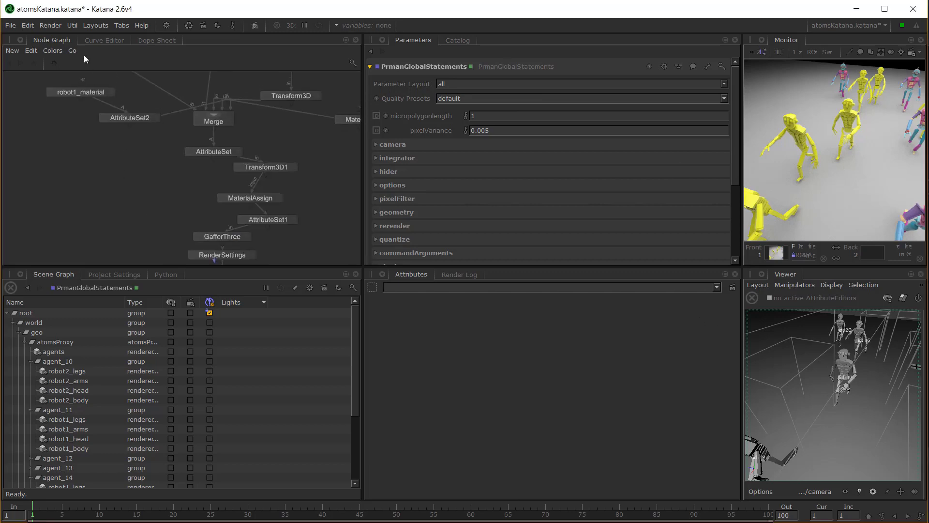
pyautogui.moveTo(128, 72); pyautogui.dragTo(146, 137, button='middle')
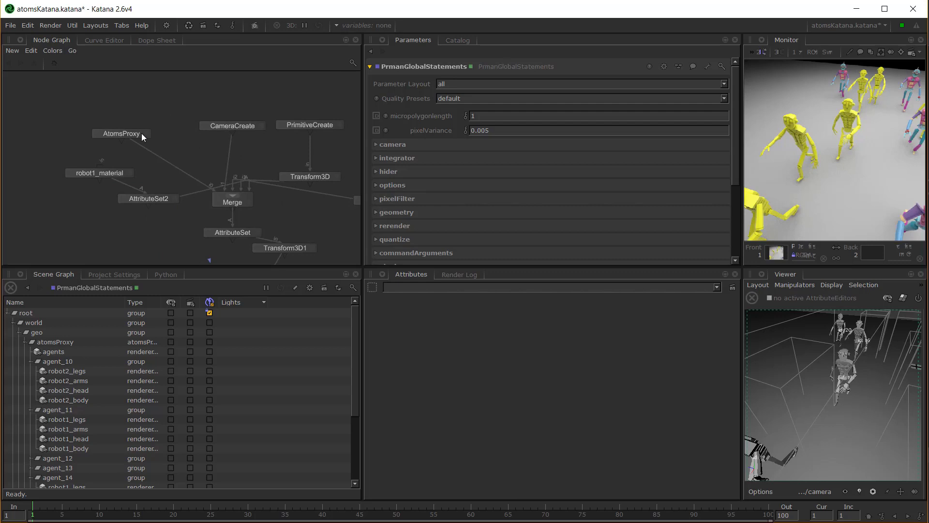
pyautogui.click(146, 133)
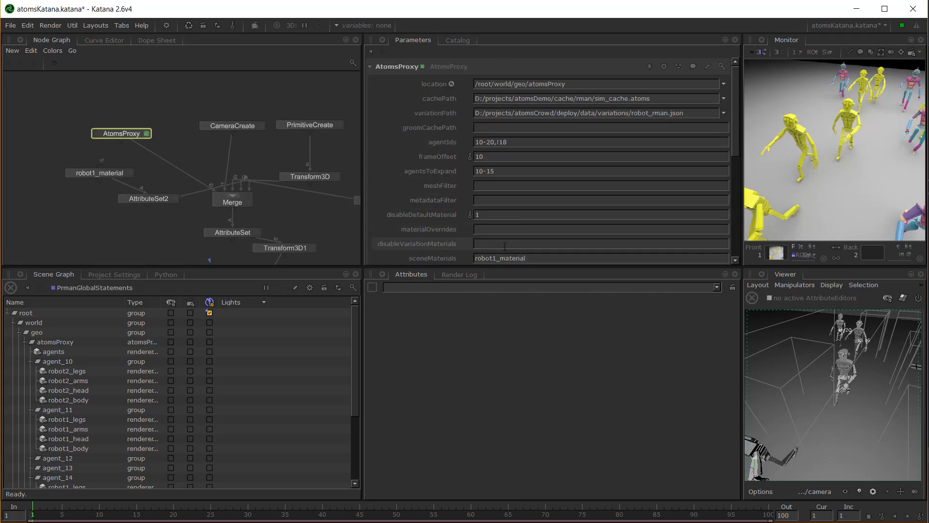
pyautogui.click(482, 228)
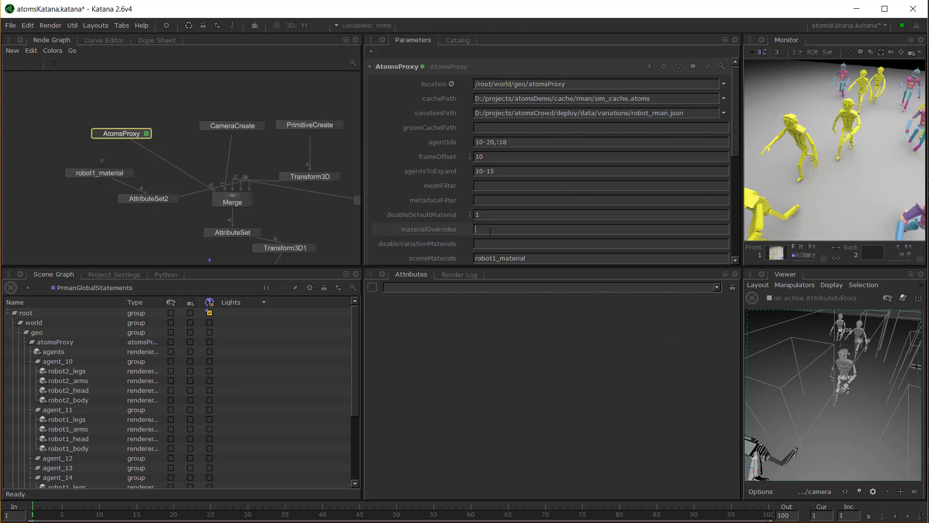
pyautogui.write('robot1_mat')
pyautogui.press('BackSpace')
pyautogui.press('BackSpace')
pyautogui.press('BackSpace')
pyautogui.press('BackSpace')
pyautogui.press('BackSpace')
pyautogui.press('BackSpace')
pyautogui.press('BackSpace')
pyautogui.press('BackSpace')
pyautogui.write('head:')
pyautogui.write('customHead')
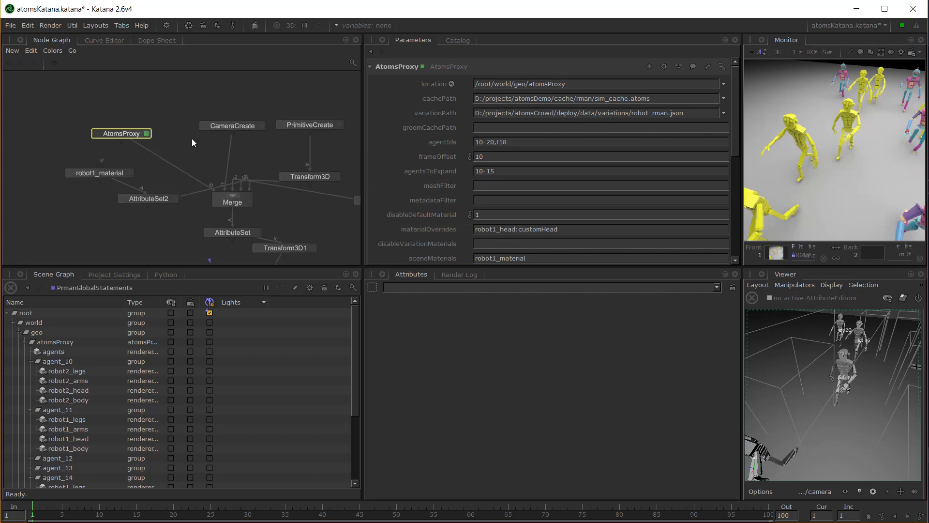
# - Rename the robot1_material node's material to customHead
pyautogui.doubleClick(100, 173)
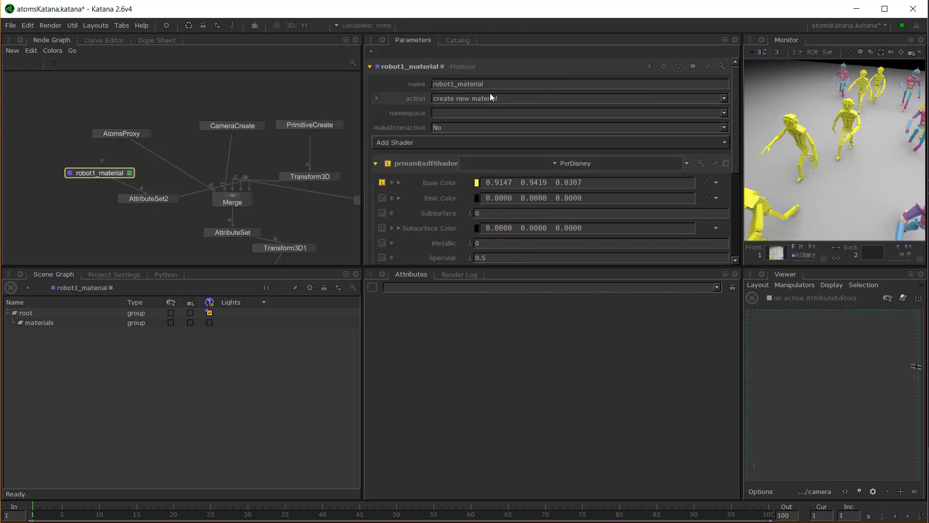
pyautogui.moveTo(486, 84); pyautogui.dragTo(372, 81)
pyautogui.write('customHead')
pyautogui.press('Return')
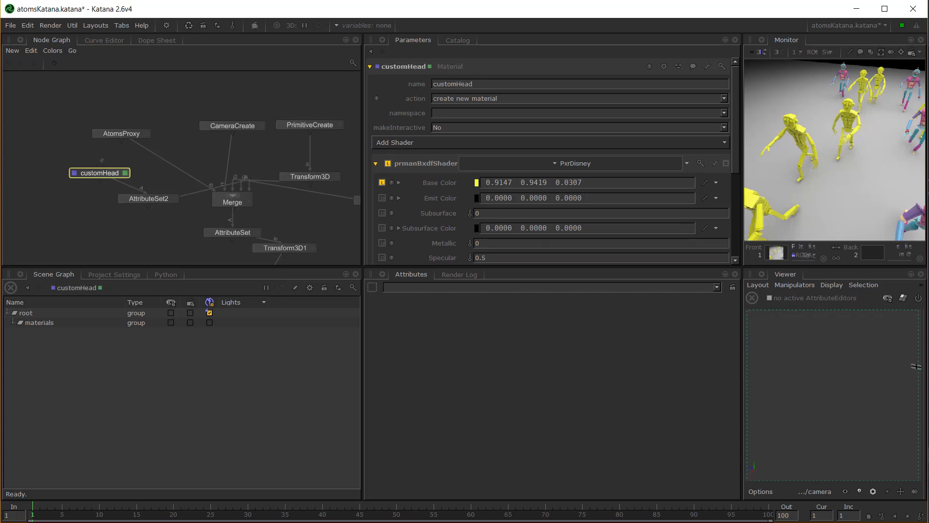
# - Replace the sceneMaterials value of AtomsProxy with customHead
pyautogui.moveTo(188, 233)
pyautogui.mouseDown(button='middle')
pyautogui.moveTo(157, 177)
pyautogui.moveTo(190, 227)
pyautogui.mouseUp(button='middle')
pyautogui.click(148, 127)
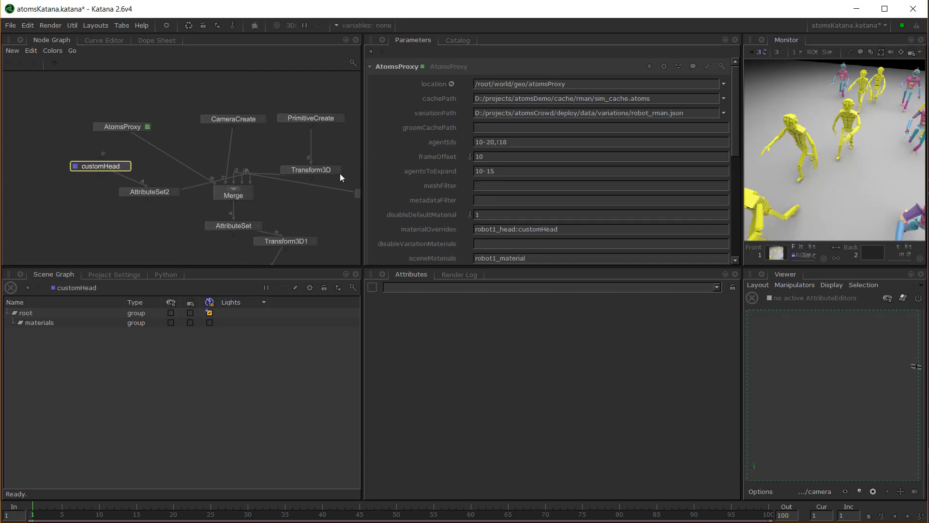
pyautogui.scroll(-5, 516, 203)
pyautogui.click(516, 200)
pyautogui.hotkey('ctrl', 'a')
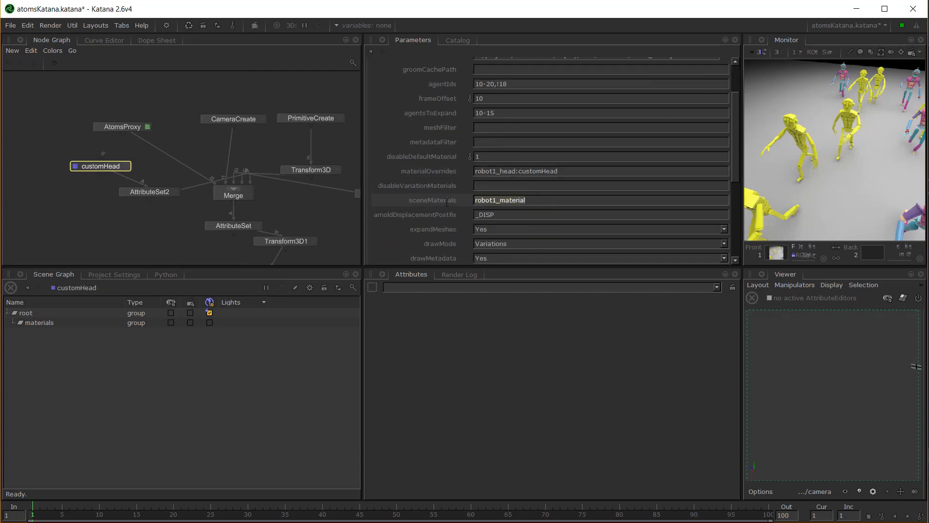
pyautogui.press('BackSpace')
pyautogui.write('customHead')
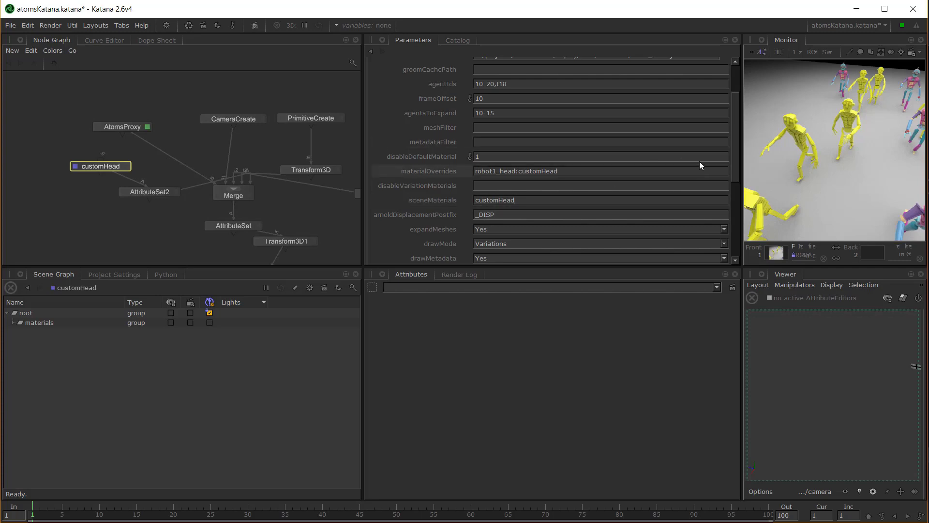
# - View PrmanGlobalStatements and start a preview render with the customHead material override
pyautogui.moveTo(169, 241); pyautogui.dragTo(141, 150, button='middle')
pyautogui.moveTo(221, 260); pyautogui.dragTo(209, 172, button='middle')
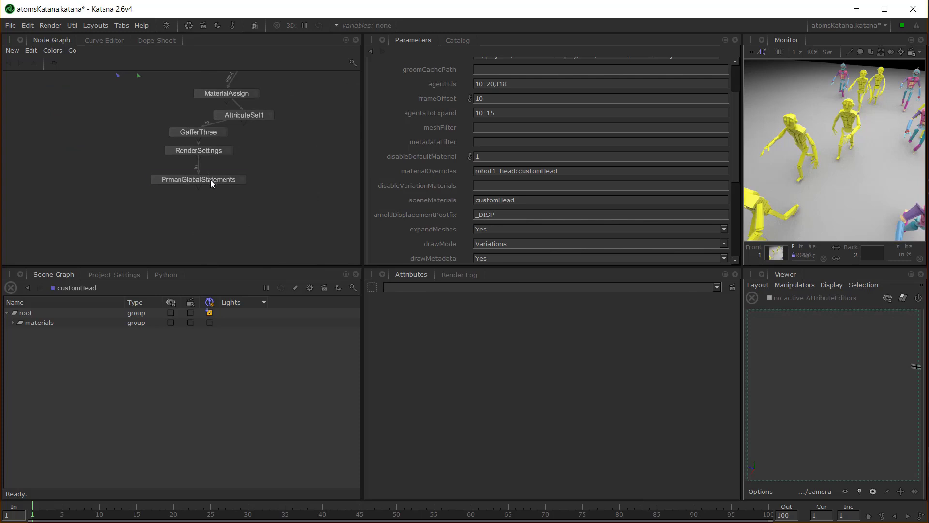
pyautogui.click(211, 179)
pyautogui.rightClick(211, 179)
pyautogui.click(248, 195)
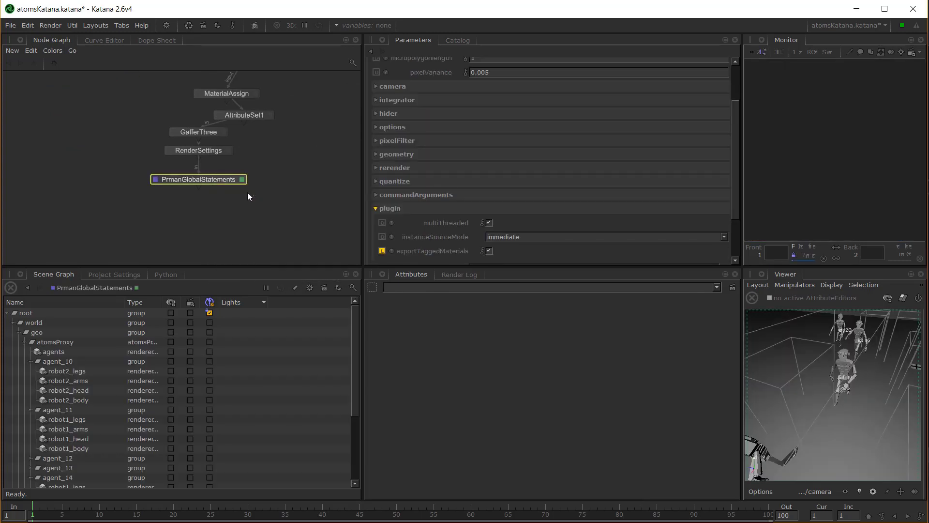